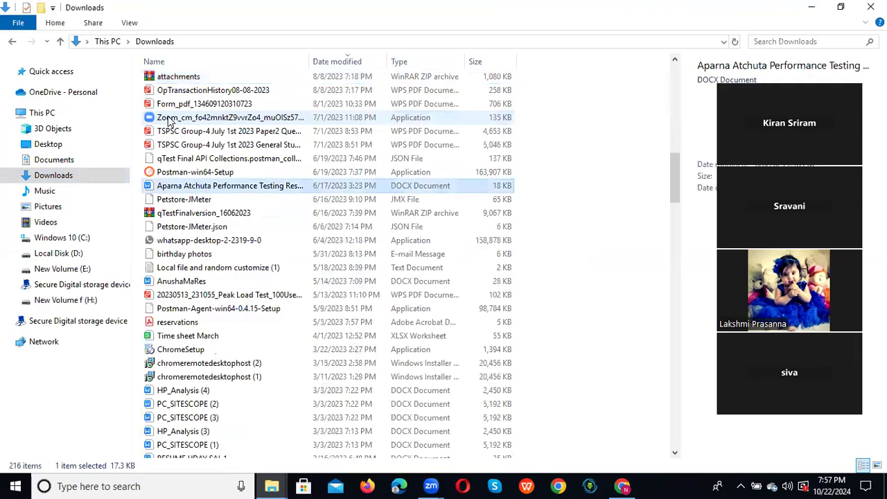
- Open the bin folder inside the apache-jmeter-5.5 folder in Downloads
{"action": "key", "text": "a"}
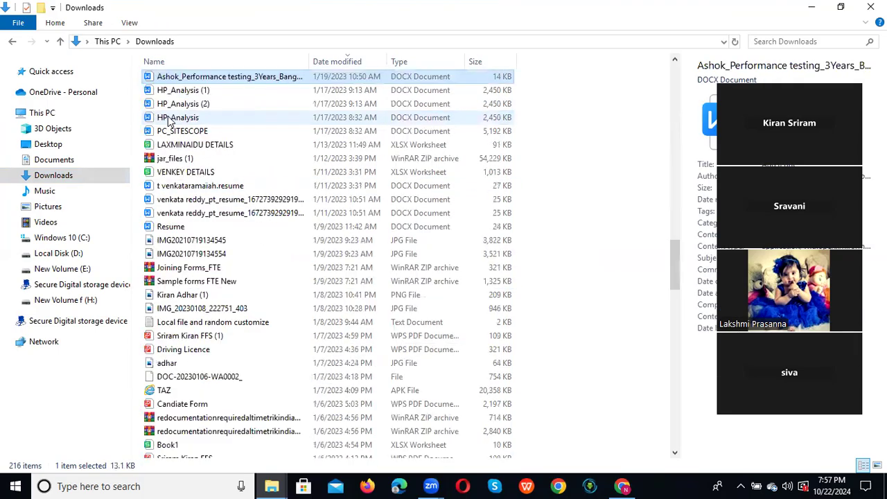
{"action": "key", "text": "a"}
{"action": "key", "text": "a"}
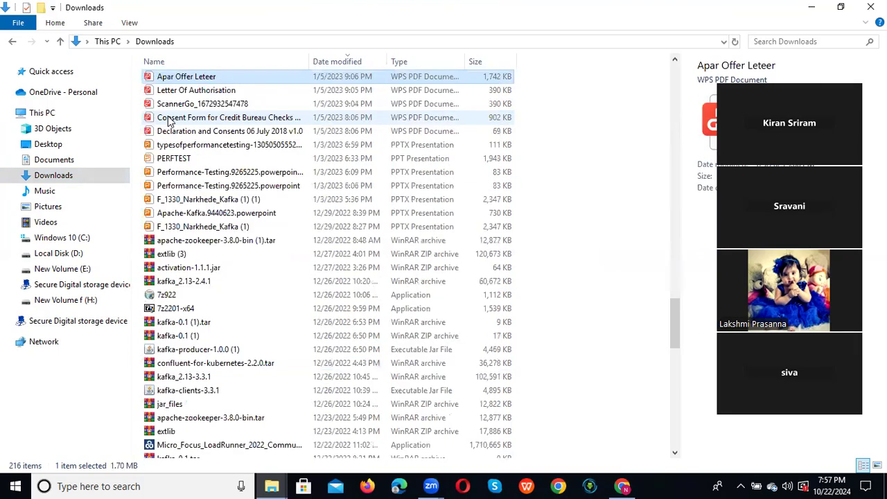
{"action": "key", "text": "a"}
{"action": "key", "text": "a"}
{"action": "key", "text": "a"}
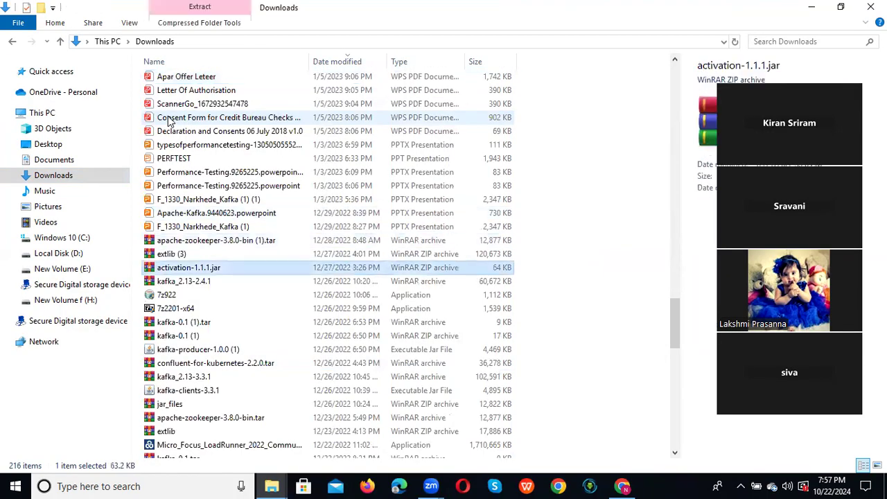
{"action": "key", "text": "a"}
{"action": "key", "text": "a"}
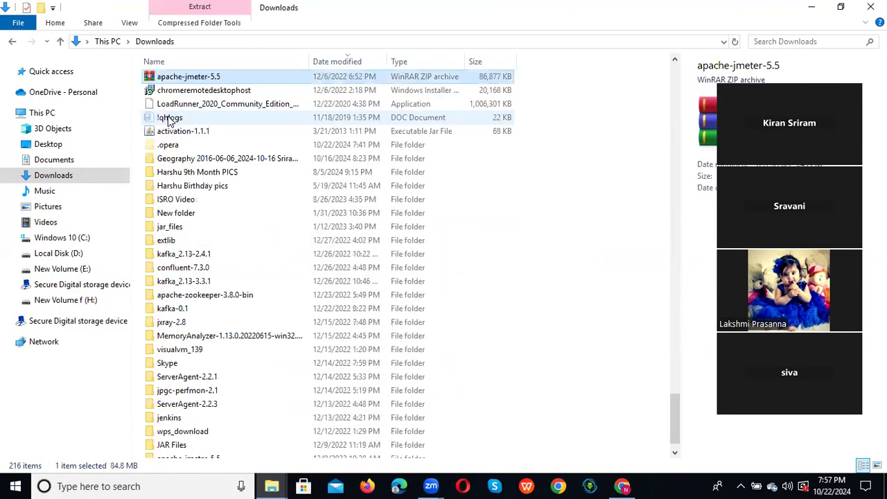
{"action": "key", "text": "a"}
{"action": "key", "text": "a"}
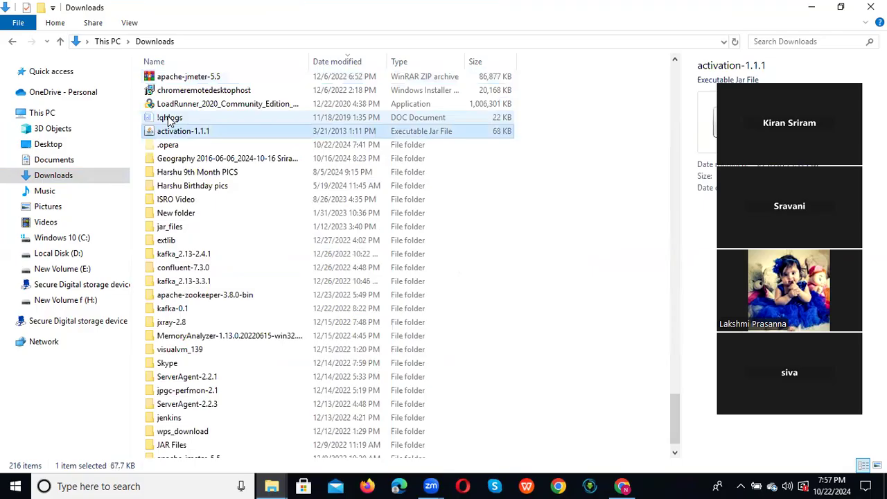
{"action": "key", "text": "a"}
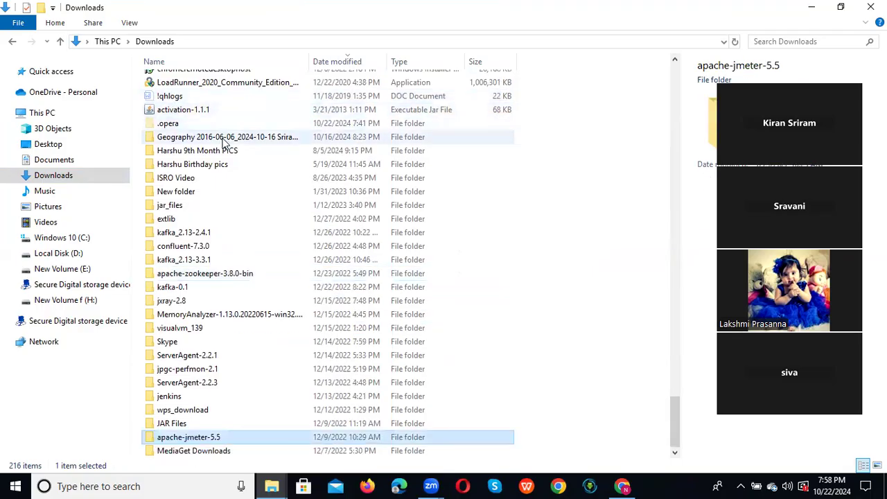
{"action": "double_click", "coordinate": [242, 438]}
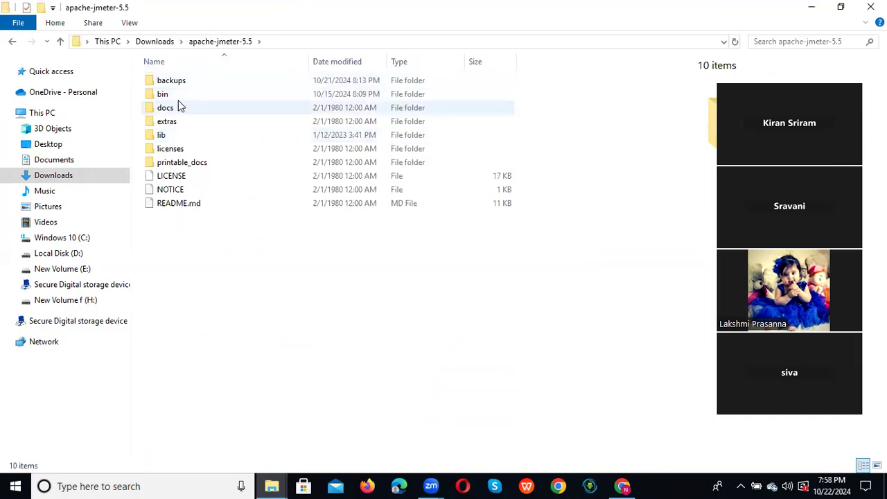
{"action": "double_click", "coordinate": [184, 103]}
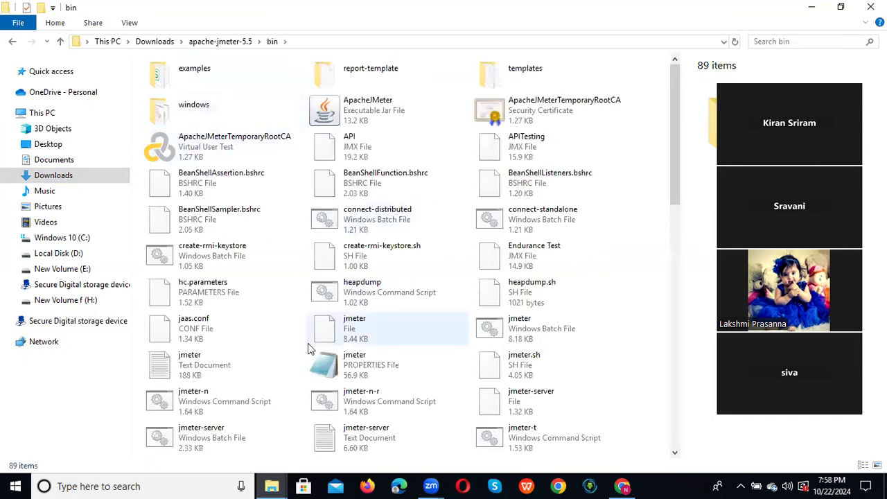
- Launch the ApacheJMeter executable jar, minimize the file and browser windows, and maximize the JMeter window
{"action": "double_click", "coordinate": [409, 118]}
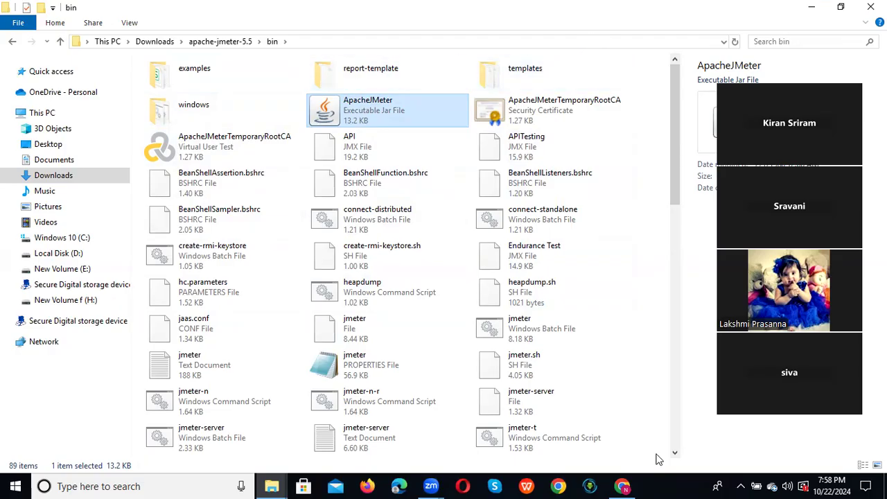
{"action": "left_click", "coordinate": [811, 7]}
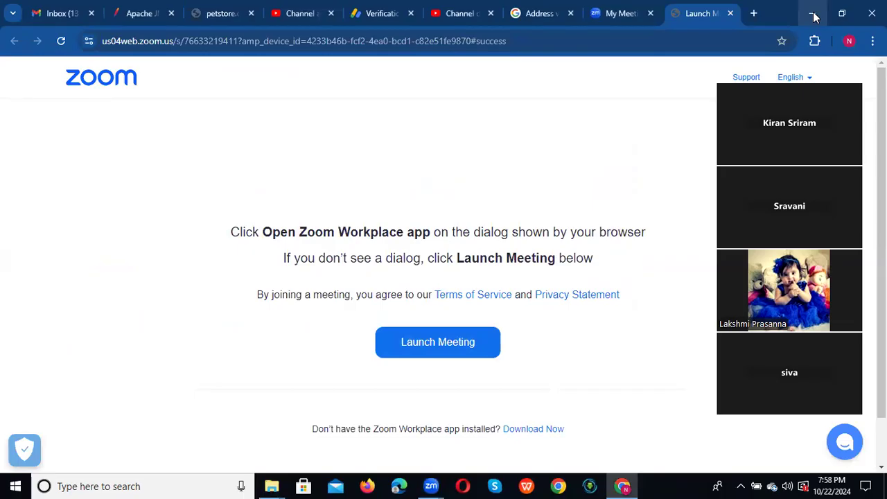
{"action": "left_click", "coordinate": [814, 13]}
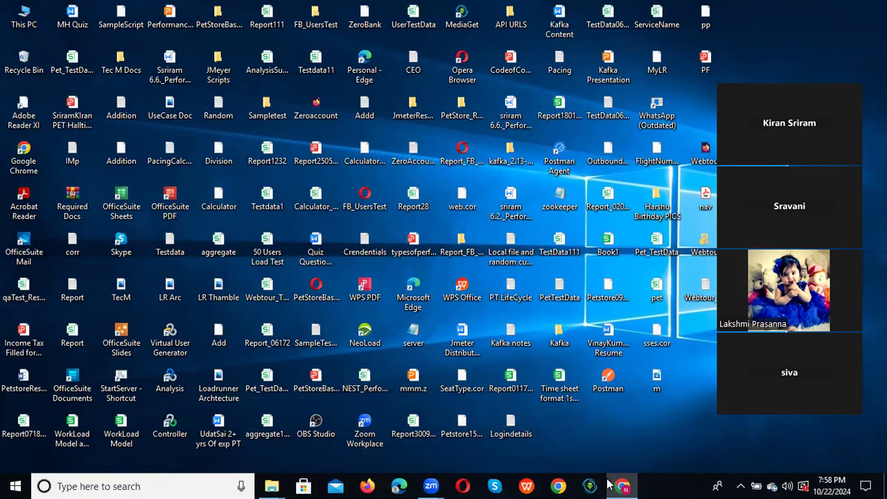
{"action": "mouse_move", "coordinate": [621, 486]}
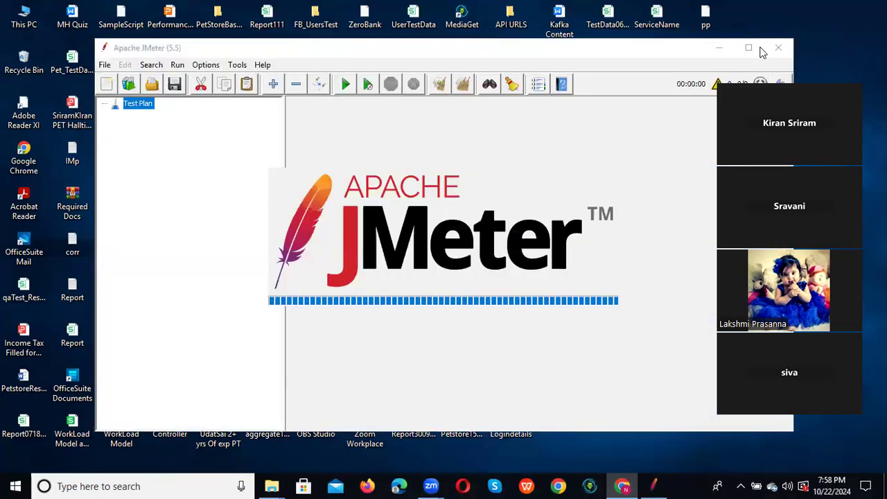
{"action": "left_click", "coordinate": [753, 49]}
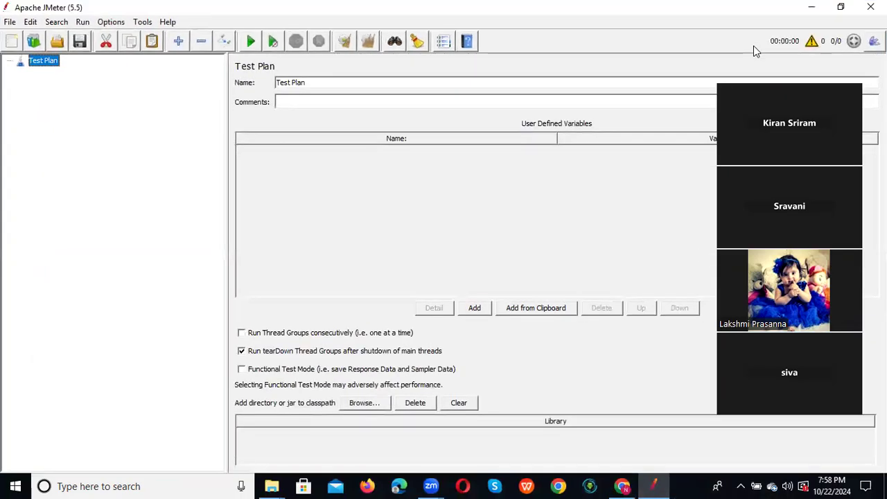
- Open the recently used test plan Petstore15102024.jmx
{"action": "left_click", "coordinate": [11, 27]}
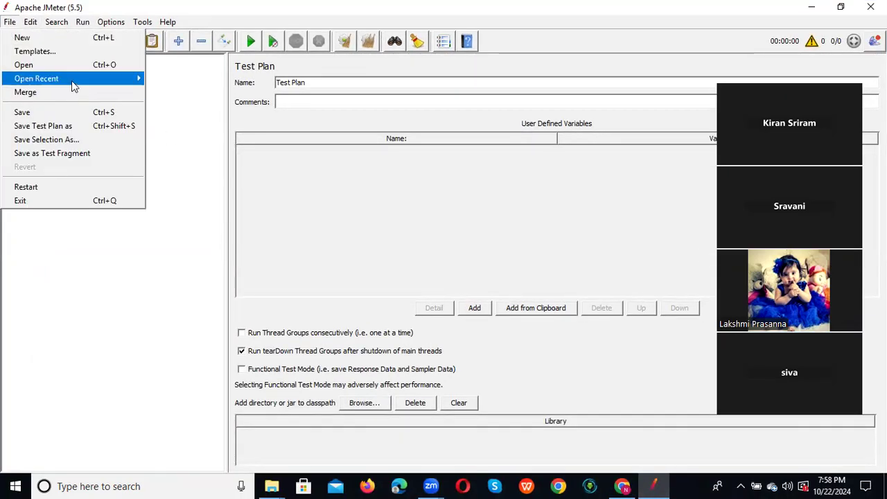
{"action": "mouse_move", "coordinate": [72, 81]}
{"action": "left_click", "coordinate": [220, 81]}
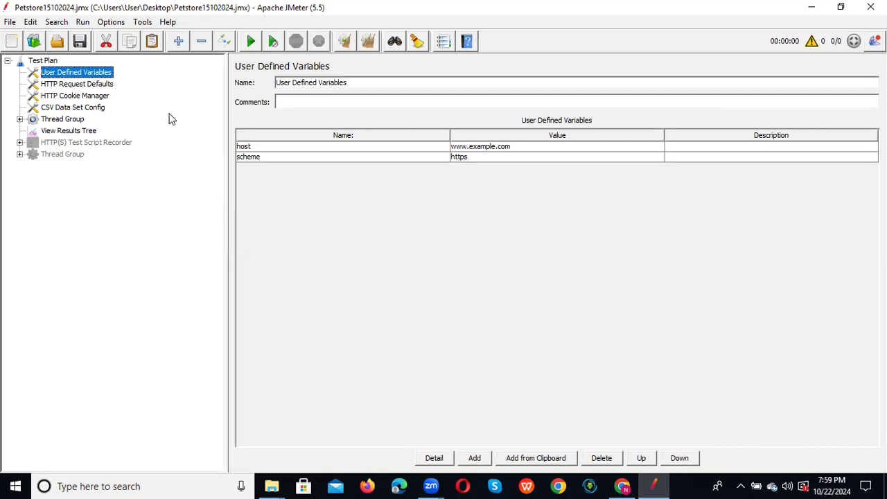
- In the enabled Thread Group, specify a thread lifetime of 60 seconds and make the loop count infinite
{"action": "left_click", "coordinate": [20, 119]}
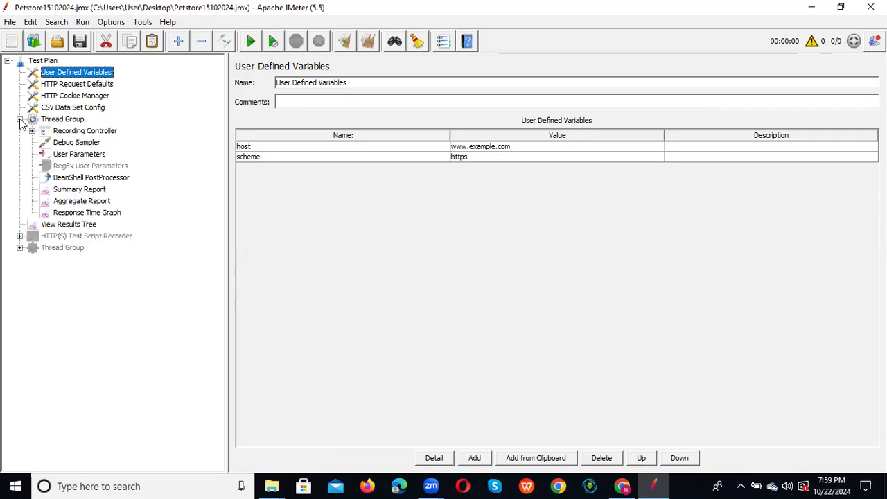
{"action": "left_click", "coordinate": [93, 132]}
{"action": "left_click", "coordinate": [76, 121]}
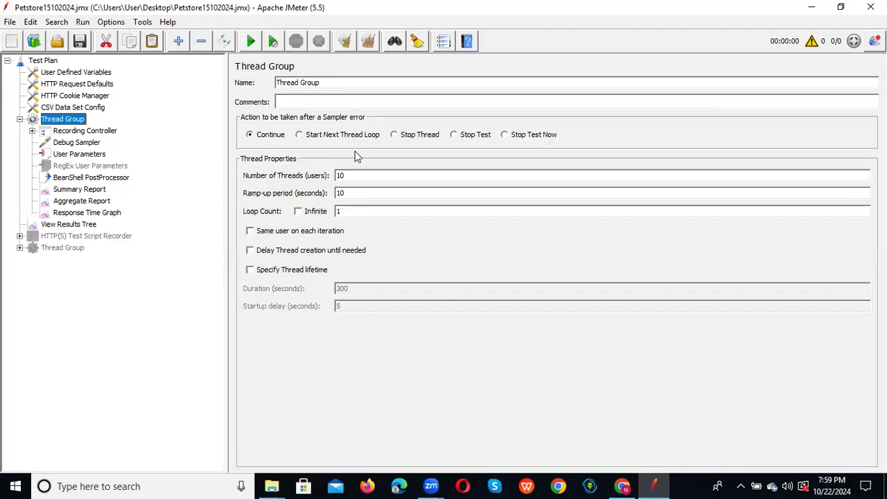
{"action": "left_click", "coordinate": [250, 271]}
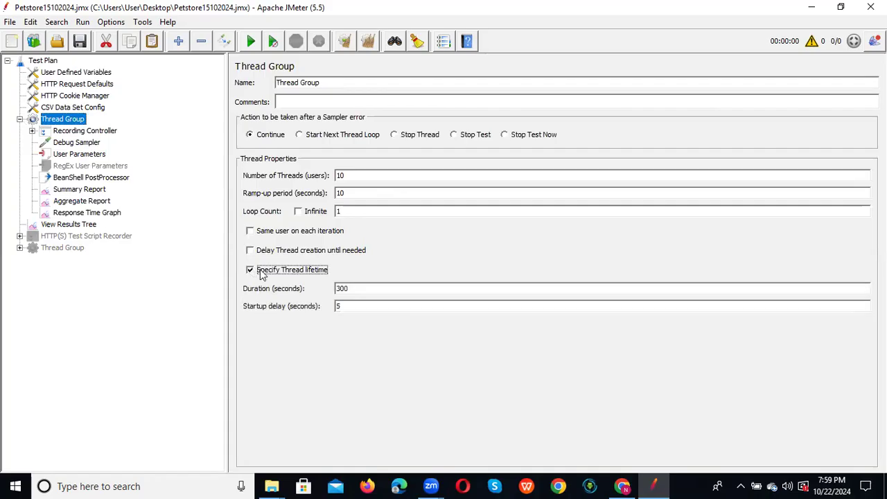
{"action": "left_click_drag", "start_coordinate": [356, 288], "coordinate": [312, 287]}
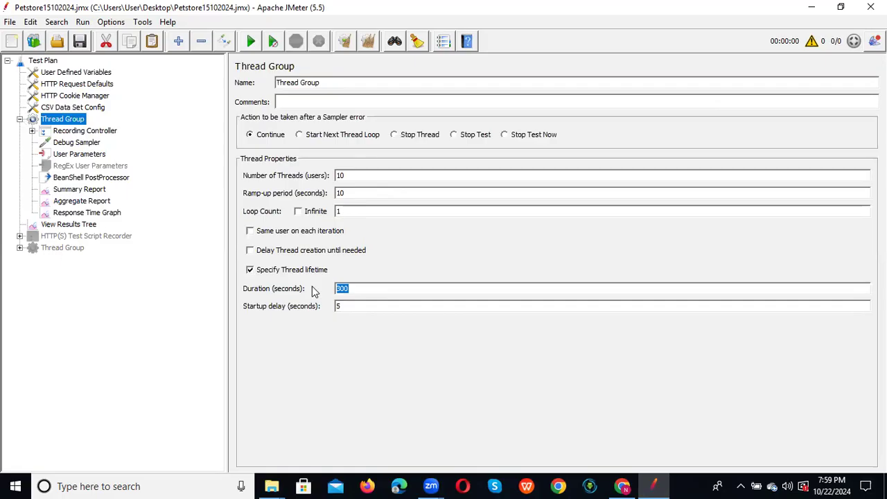
{"action": "type", "text": "60"}
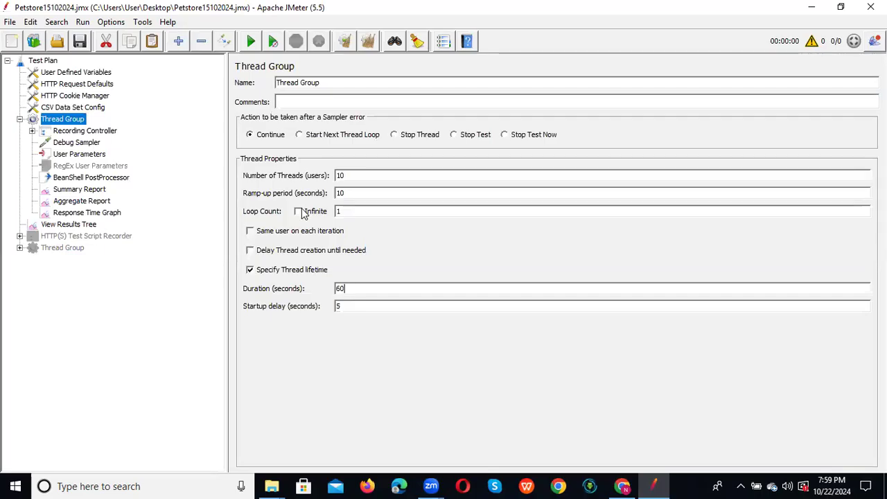
{"action": "left_click", "coordinate": [299, 212]}
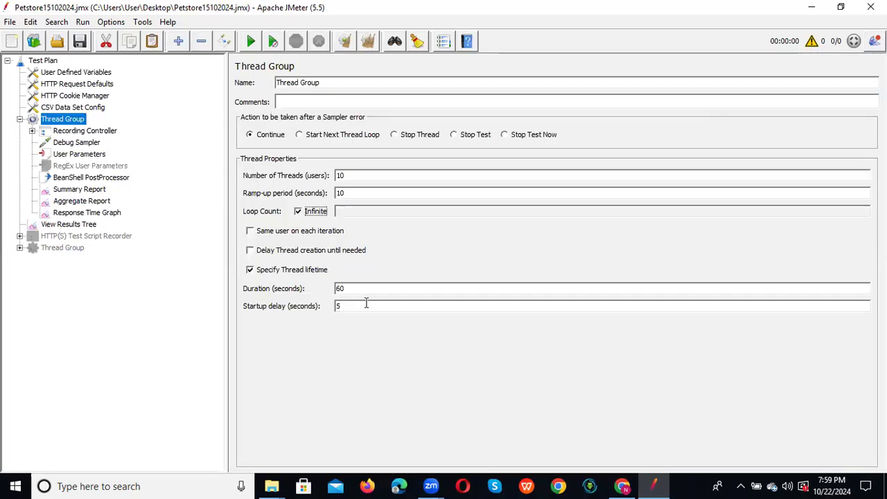
- Set the Thread Group's duration to 120 seconds
{"action": "left_click_drag", "start_coordinate": [356, 288], "coordinate": [324, 286]}
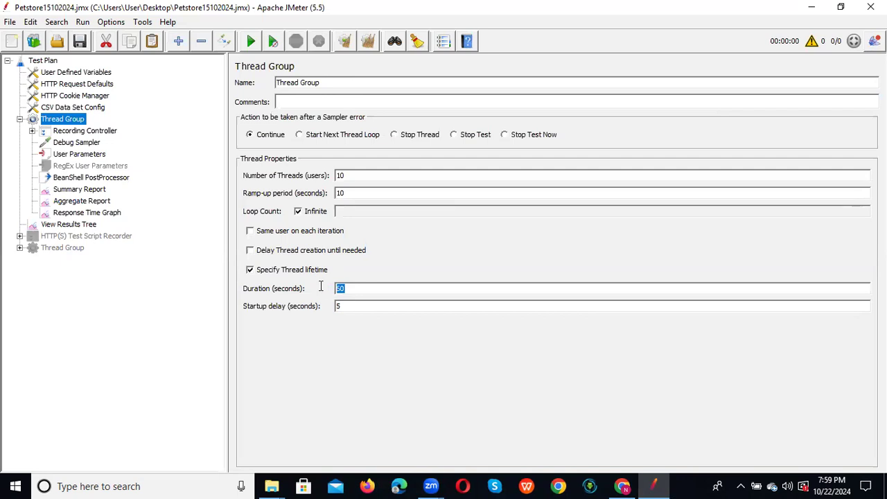
{"action": "left_click", "coordinate": [353, 290]}
{"action": "key", "text": "BackSpace"}
{"action": "key", "text": "BackSpace"}
{"action": "type", "text": "120"}
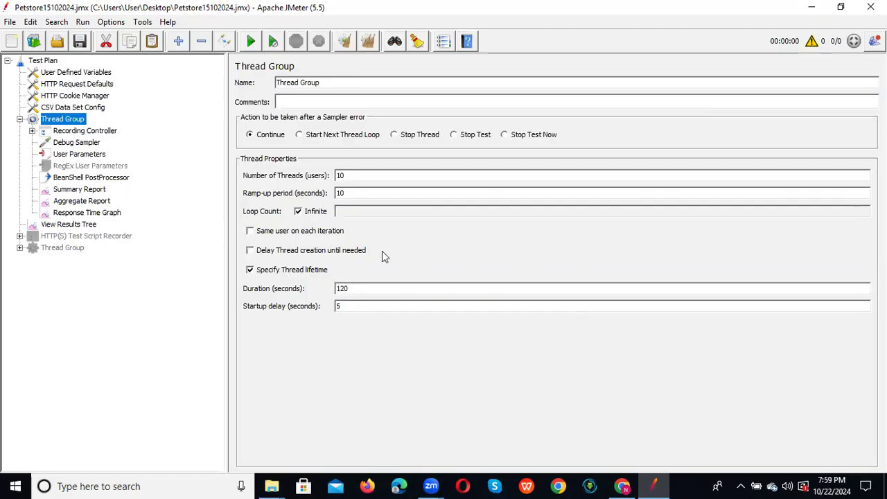
{"action": "left_click_drag", "start_coordinate": [359, 173], "coordinate": [333, 193]}
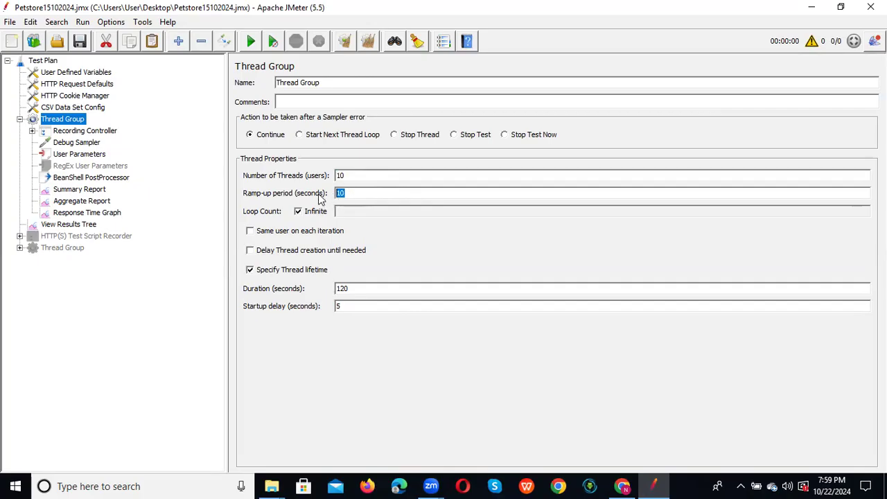
{"action": "left_click", "coordinate": [353, 195]}
{"action": "left_click_drag", "start_coordinate": [350, 176], "coordinate": [336, 176]}
{"action": "double_click", "coordinate": [353, 190]}
- Examine the View Results Tree, Summary Report, Aggregate Report and Response Time Graph listeners, comparing the columns of the two reports
{"action": "left_click", "coordinate": [72, 225]}
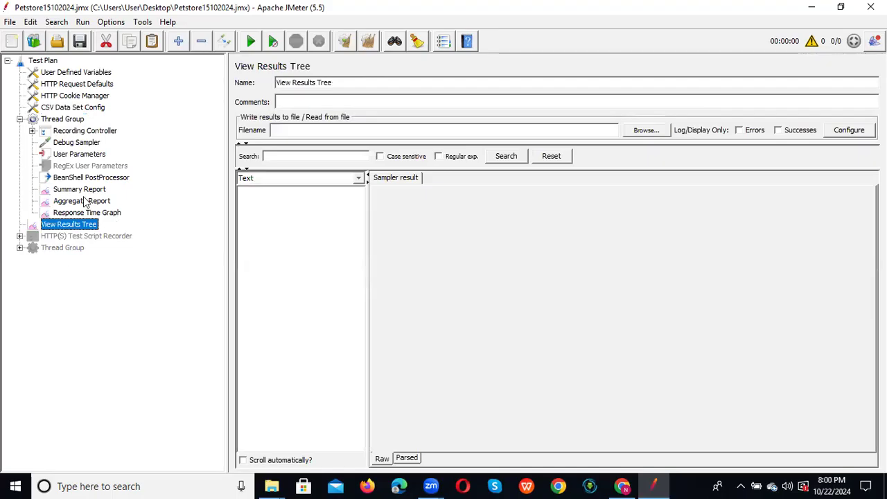
{"action": "left_click", "coordinate": [80, 191]}
{"action": "left_click", "coordinate": [85, 201]}
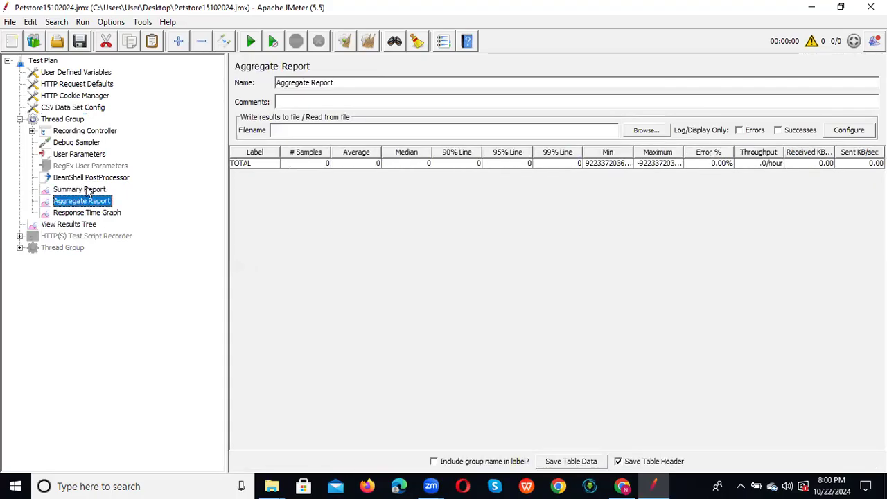
{"action": "left_click", "coordinate": [86, 191]}
{"action": "left_click", "coordinate": [87, 201]}
{"action": "left_click", "coordinate": [86, 192]}
{"action": "left_click", "coordinate": [85, 201]}
{"action": "left_click", "coordinate": [89, 213]}
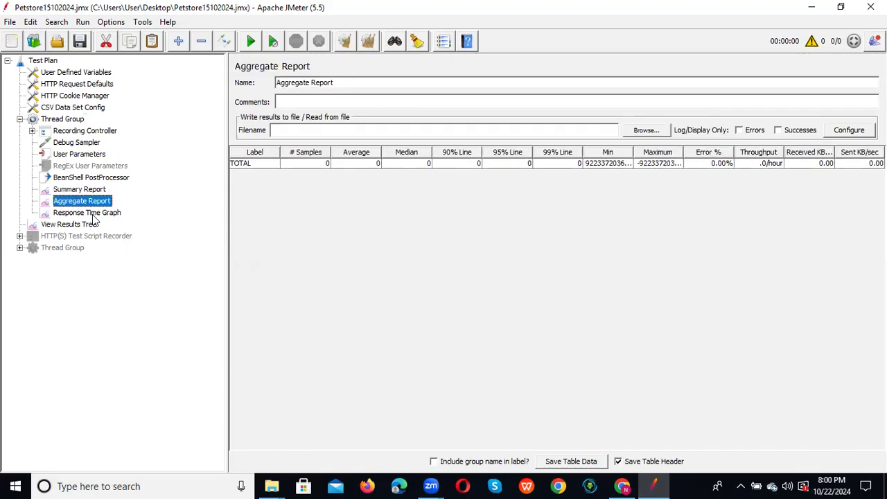
{"action": "left_click", "coordinate": [86, 190]}
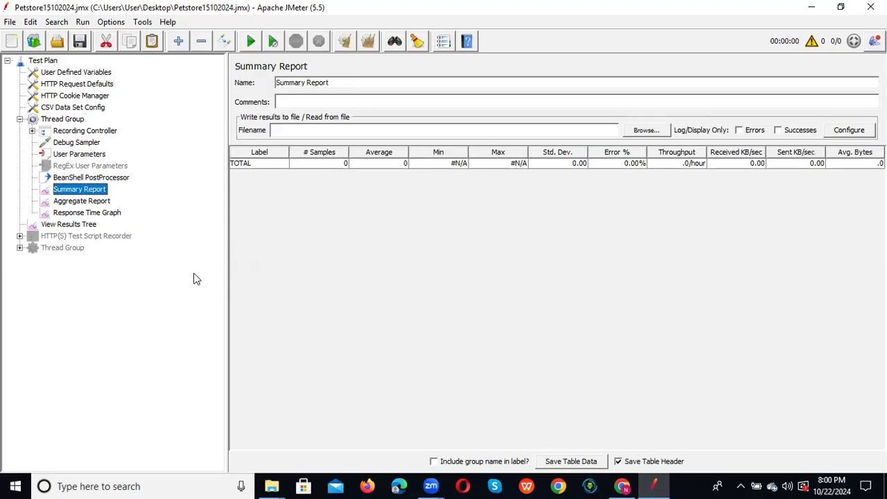
{"action": "left_click", "coordinate": [87, 201]}
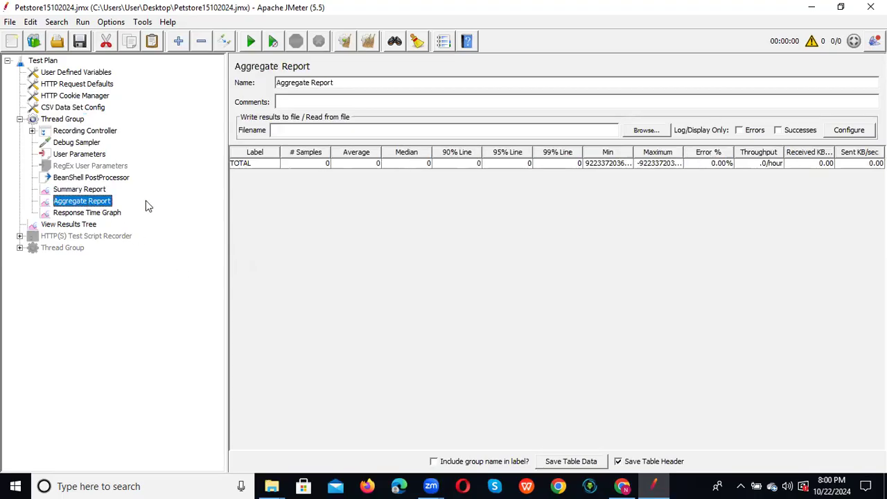
{"action": "left_click", "coordinate": [74, 190]}
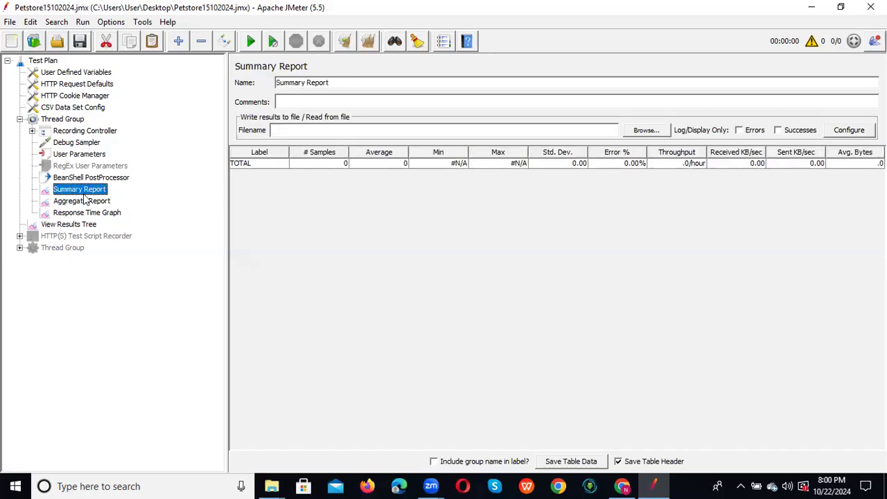
{"action": "left_click", "coordinate": [370, 46]}
{"action": "left_click", "coordinate": [97, 201]}
{"action": "left_click", "coordinate": [92, 191]}
{"action": "left_click", "coordinate": [87, 213]}
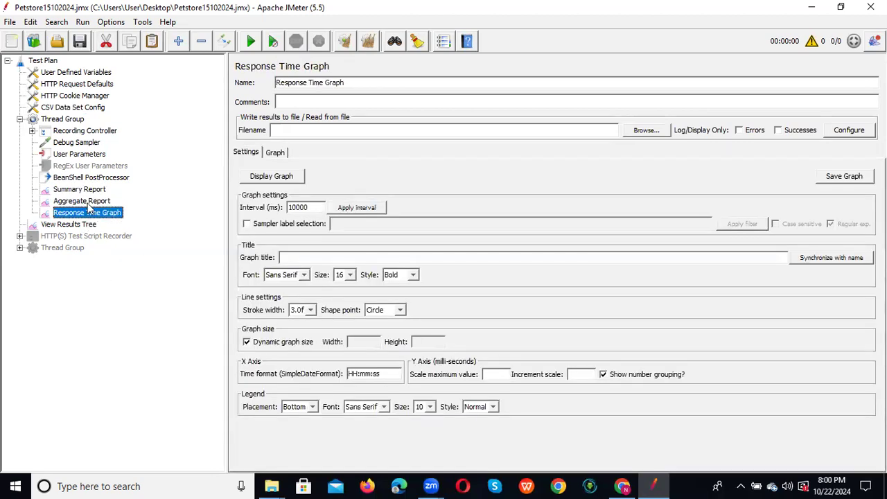
{"action": "left_click", "coordinate": [90, 202]}
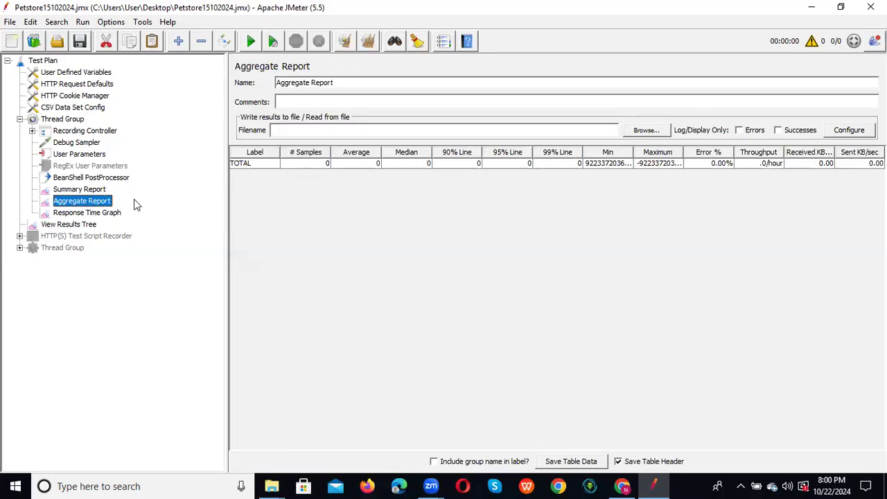
{"action": "left_click", "coordinate": [57, 190]}
- Disable the BeanShell PostProcessor in the Thread Group
{"action": "left_click", "coordinate": [76, 180]}
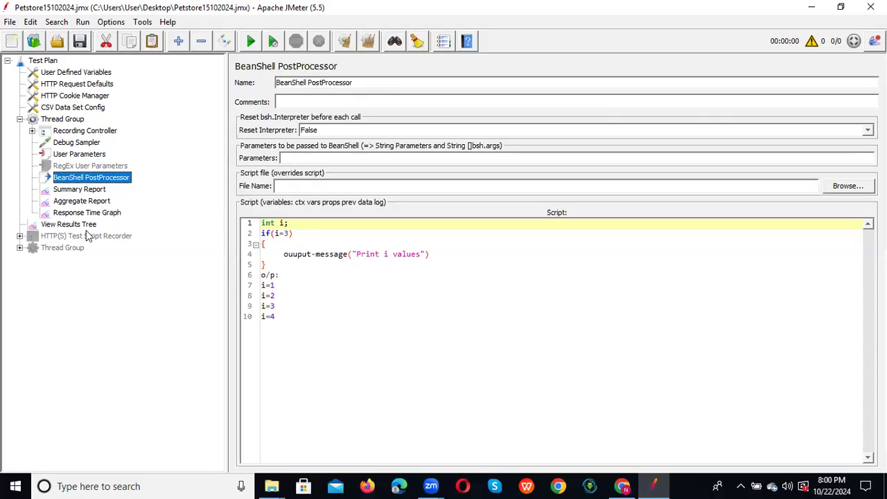
{"action": "right_click", "coordinate": [87, 179]}
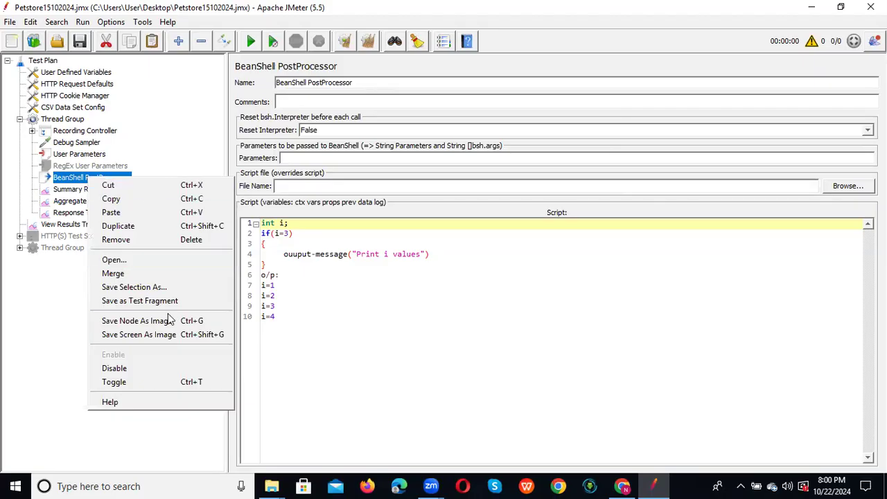
{"action": "left_click", "coordinate": [140, 371]}
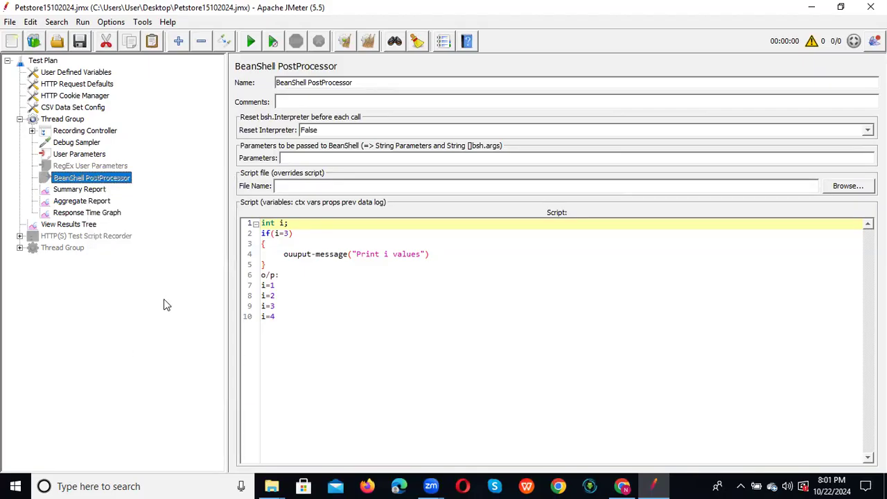
- Run the load test and monitor the incoming samples in View Results Tree and the Summary Report
{"action": "left_click", "coordinate": [75, 225]}
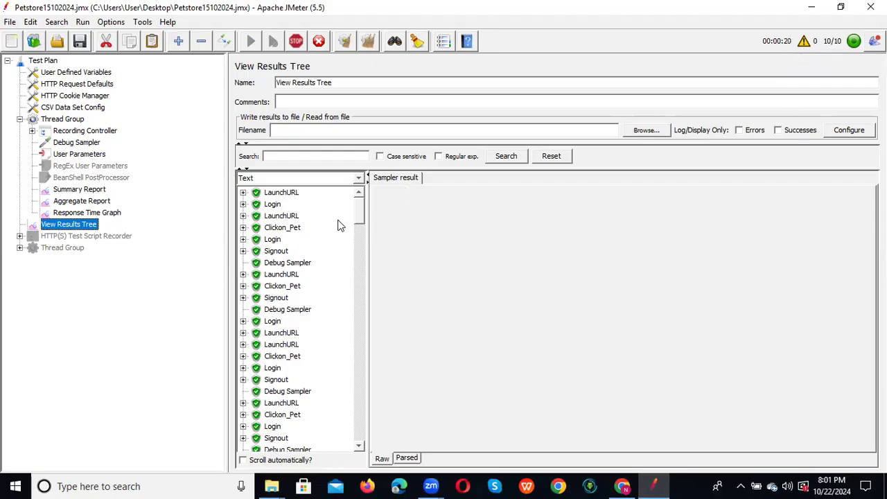
{"action": "left_click_drag", "start_coordinate": [361, 212], "coordinate": [376, 177]}
{"action": "left_click", "coordinate": [81, 190]}
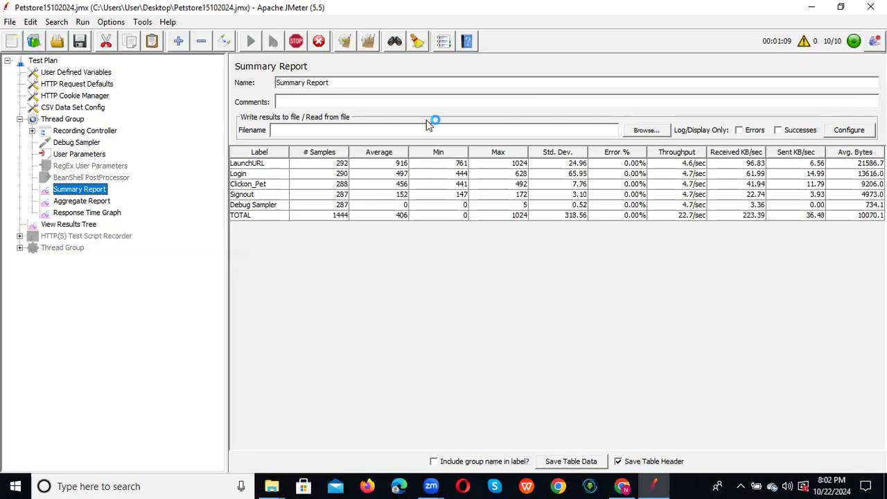
- Review the Thread Group's thread, ramp-up and duration settings during the run, and check View Results Tree for the finished samples
{"action": "left_click", "coordinate": [72, 120]}
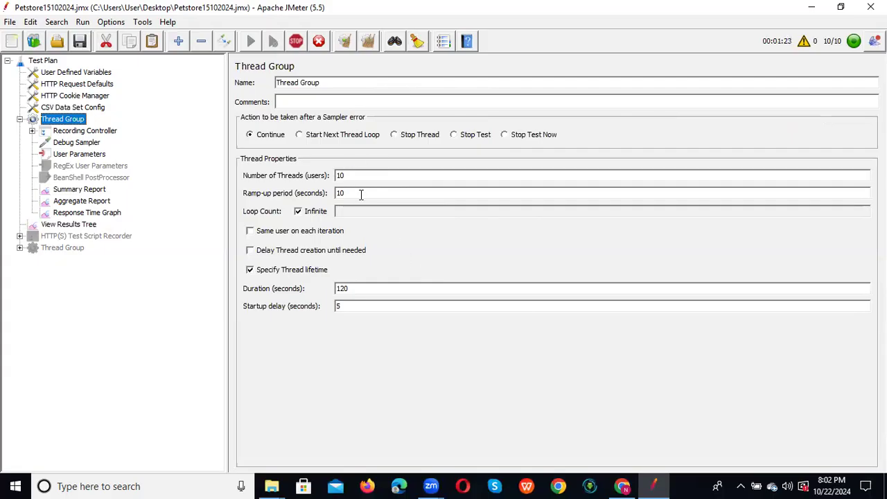
{"action": "left_click_drag", "start_coordinate": [356, 290], "coordinate": [328, 288]}
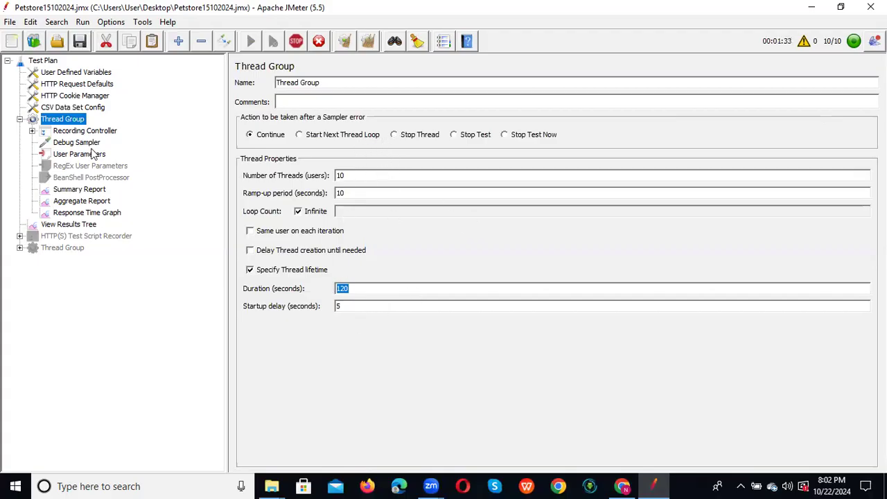
{"action": "left_click", "coordinate": [20, 119]}
{"action": "left_click", "coordinate": [20, 120]}
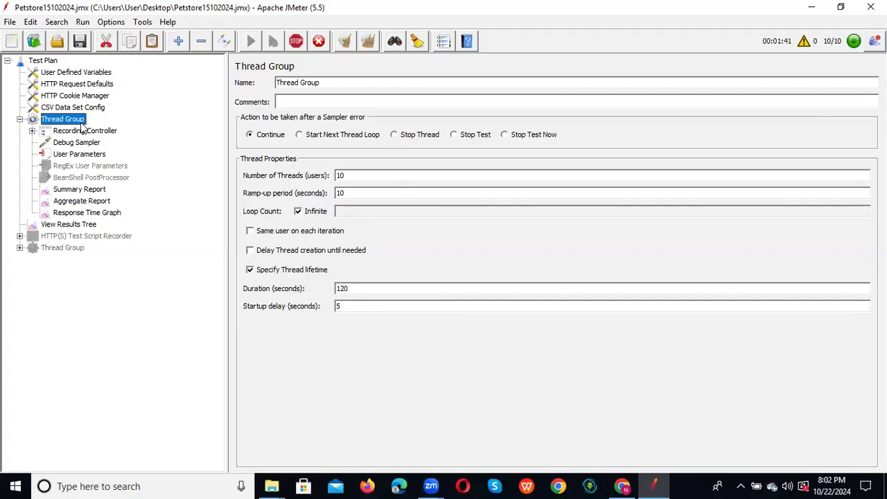
{"action": "left_click", "coordinate": [69, 225]}
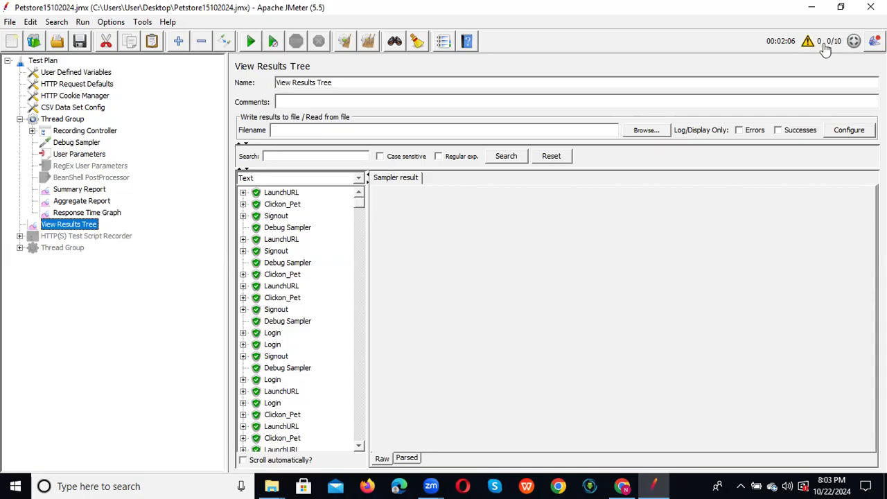
- Examine the transactions' average response times in the Summary Report and sort the Aggregate Report by 95% Line
{"action": "left_click", "coordinate": [80, 189]}
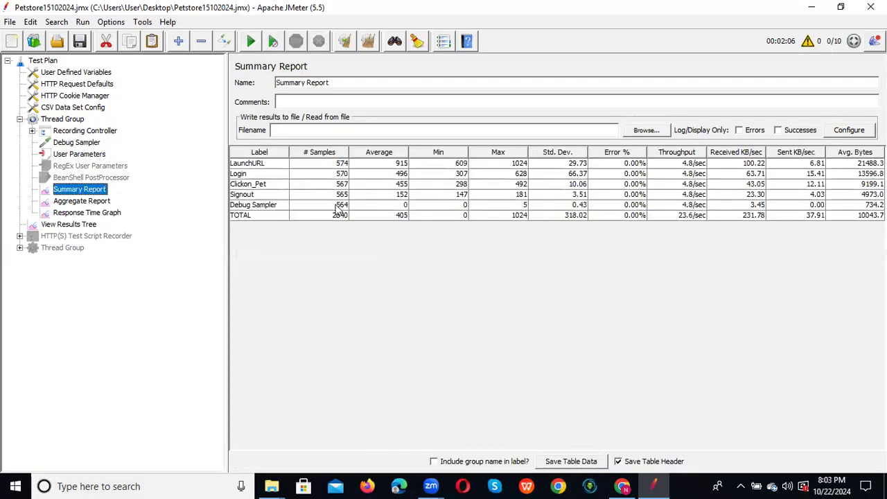
{"action": "left_click", "coordinate": [402, 167]}
{"action": "left_click_drag", "start_coordinate": [405, 172], "coordinate": [402, 196]}
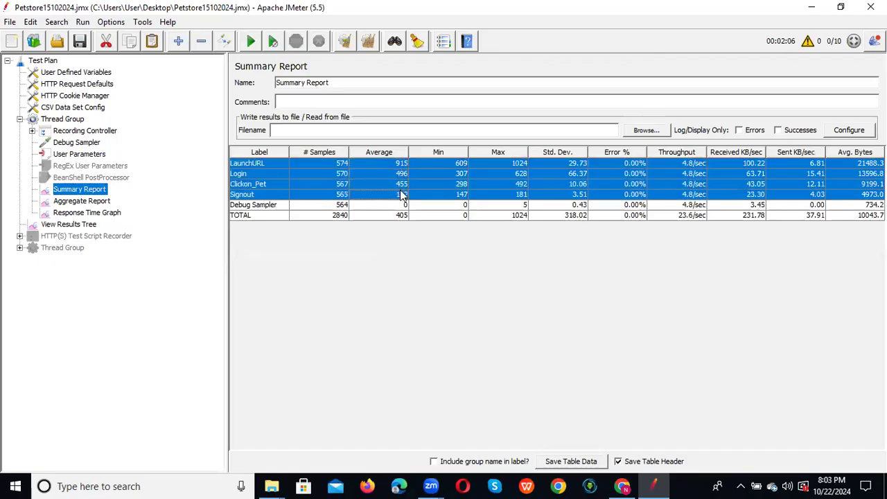
{"action": "left_click", "coordinate": [505, 175]}
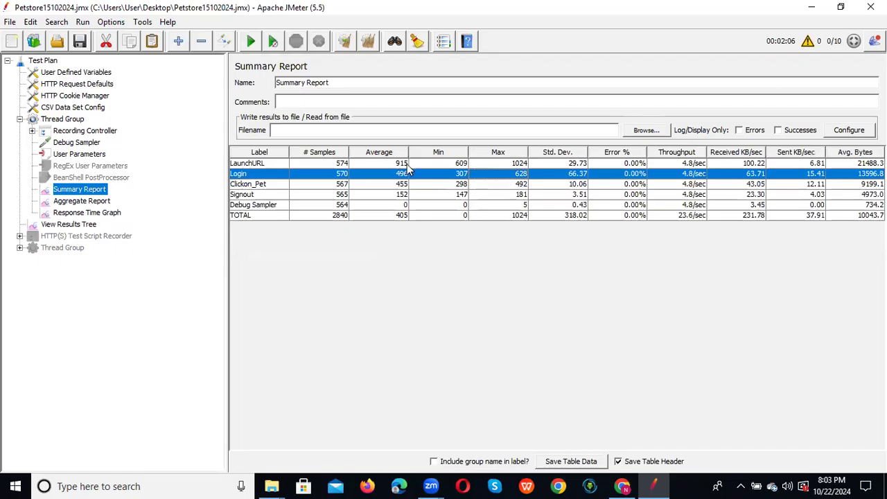
{"action": "left_click_drag", "start_coordinate": [402, 166], "coordinate": [403, 196]}
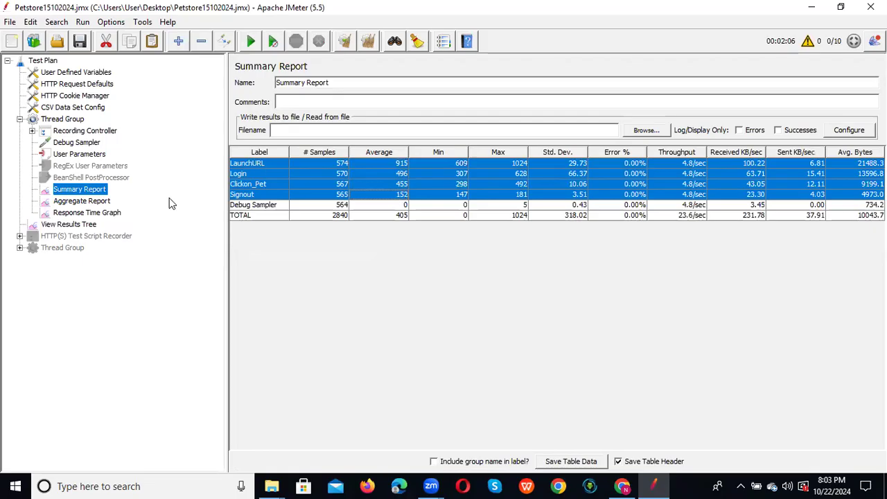
{"action": "left_click", "coordinate": [95, 201]}
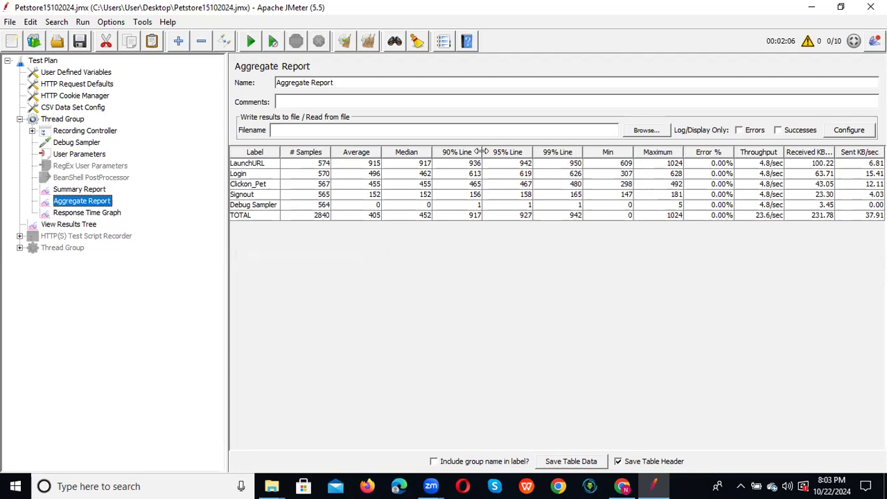
{"action": "left_click", "coordinate": [509, 153]}
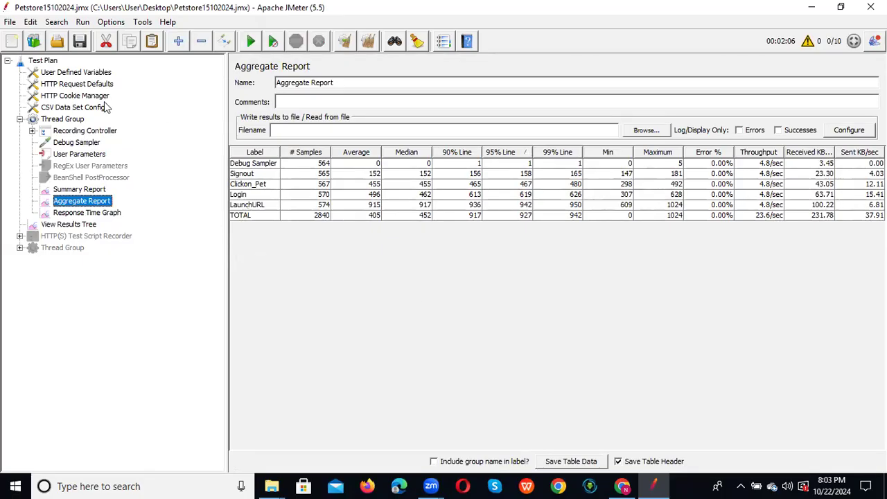
- Return to the enabled Thread Group and open the JMeter Plugins Manager to view the installed plugins
{"action": "left_click", "coordinate": [62, 120]}
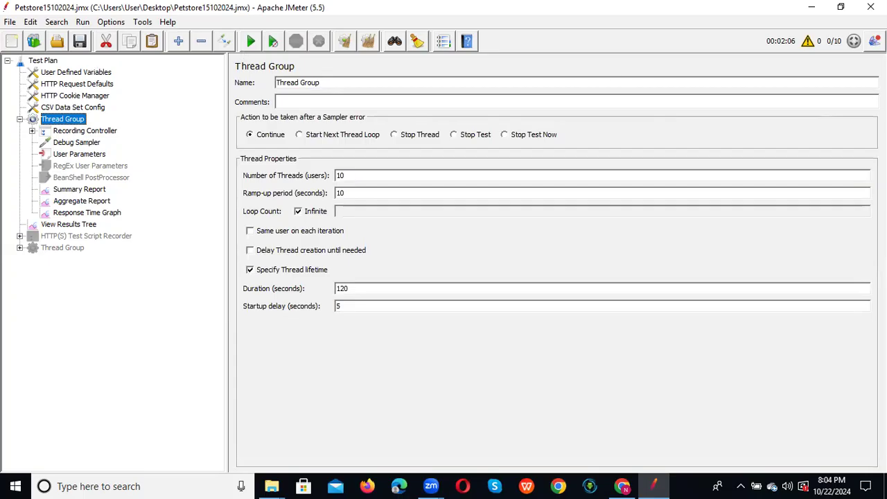
{"action": "left_click", "coordinate": [876, 41]}
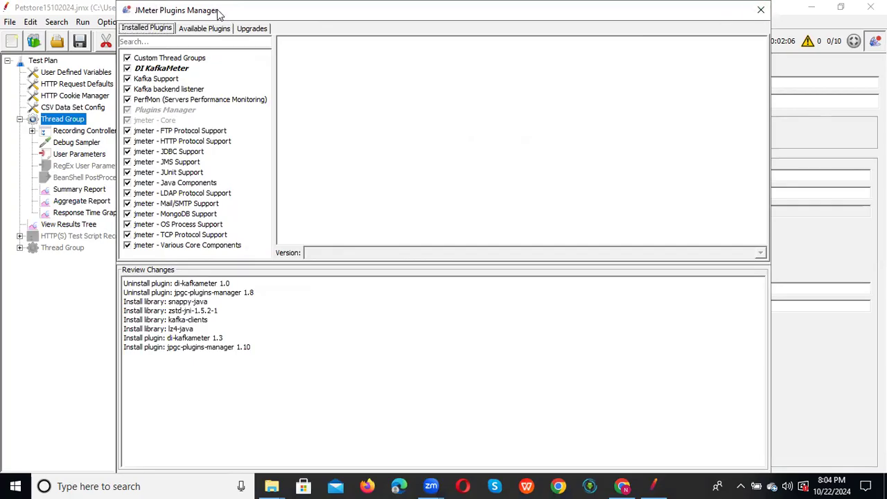
{"action": "left_click_drag", "start_coordinate": [219, 12], "coordinate": [202, 13]}
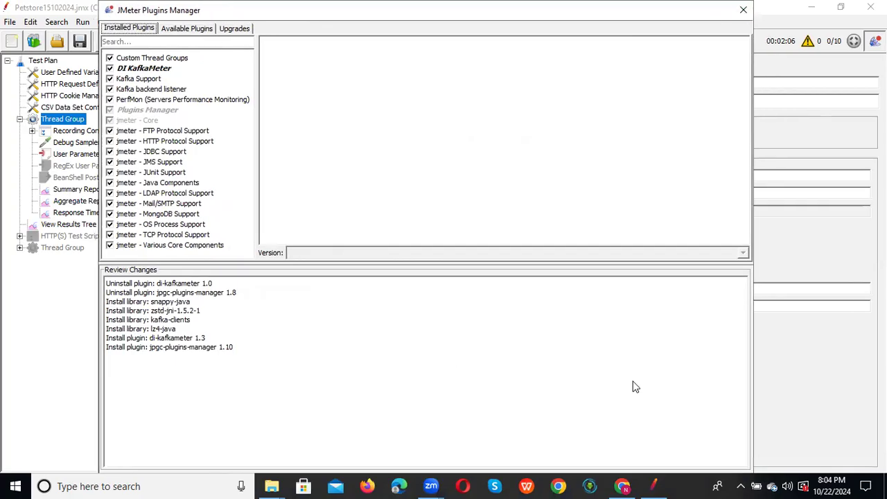
- Switch to Chrome, search Google for "jmeter plugin manager" and open the JMeter Plugins Manager page on jmeter-plugins.org
{"action": "left_click", "coordinate": [618, 483]}
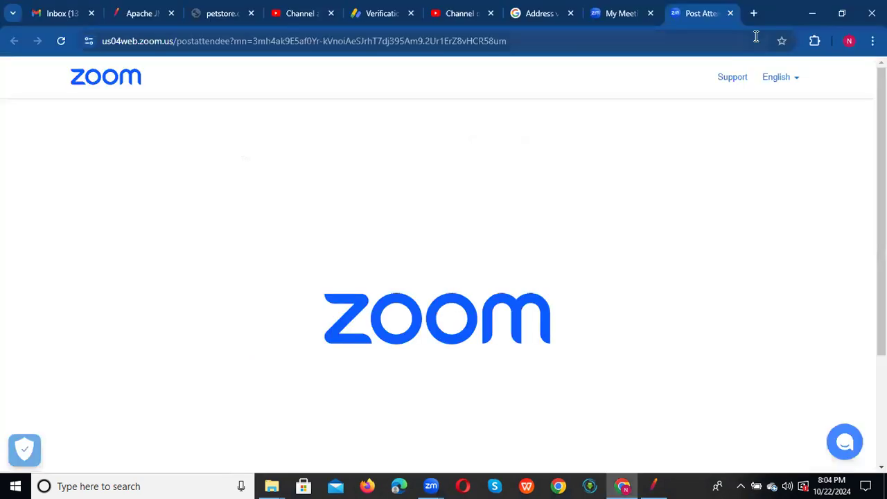
{"action": "left_click", "coordinate": [754, 14]}
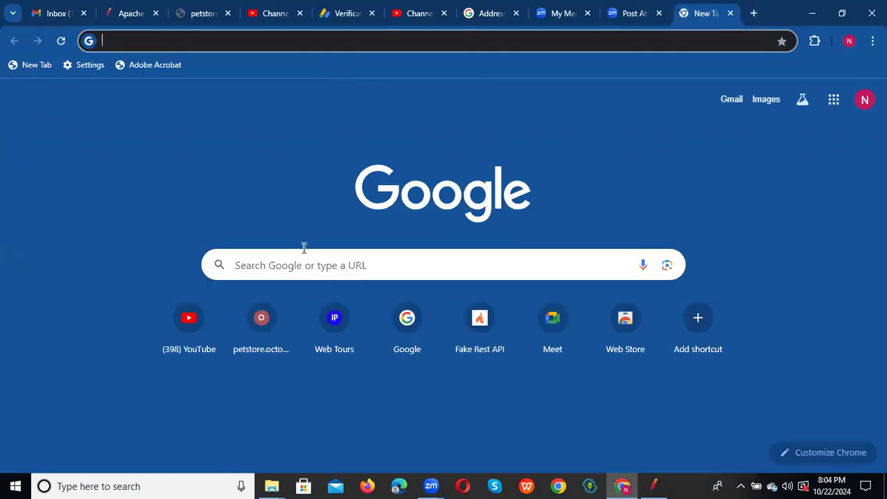
{"action": "left_click", "coordinate": [409, 354]}
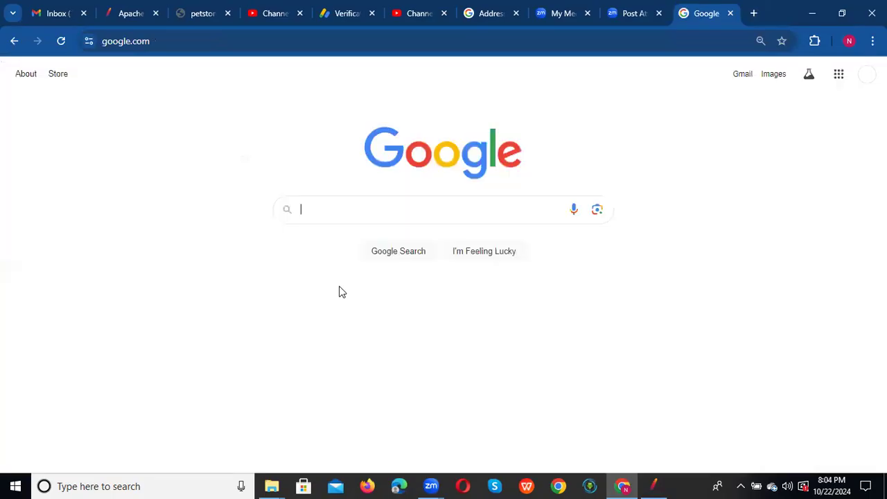
{"action": "left_click", "coordinate": [320, 213]}
{"action": "type", "text": "j"}
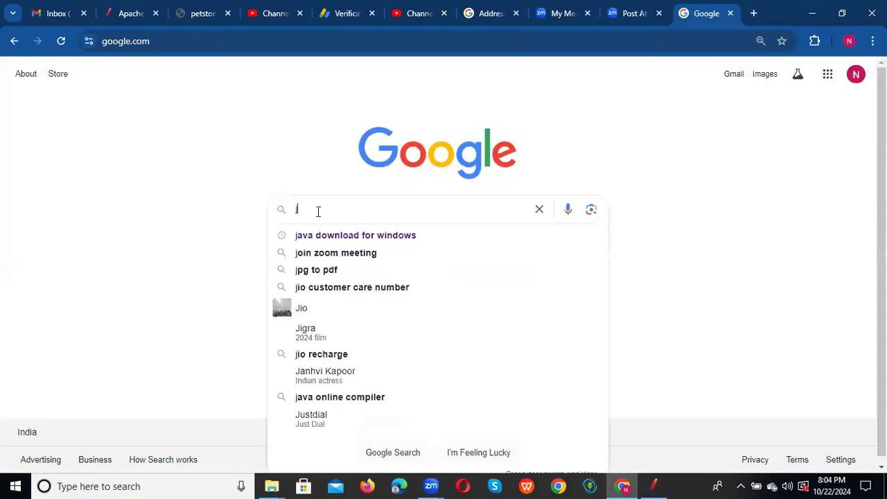
{"action": "type", "text": "meter p"}
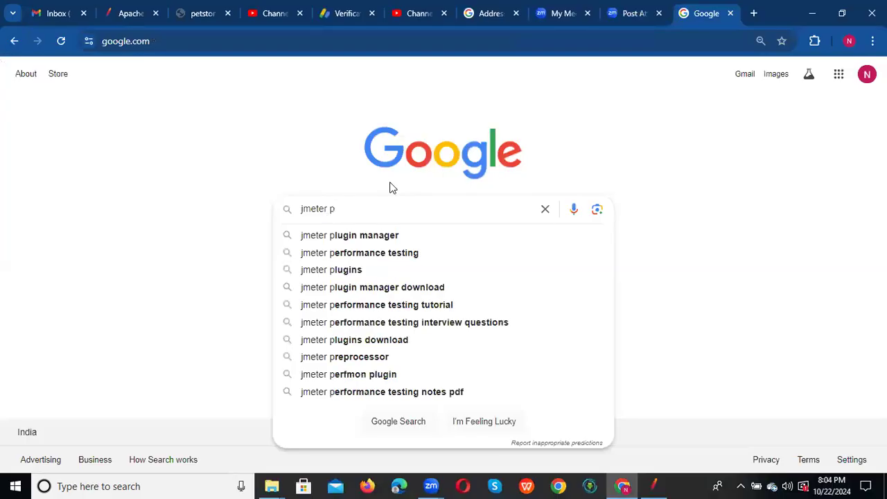
{"action": "left_click", "coordinate": [380, 238]}
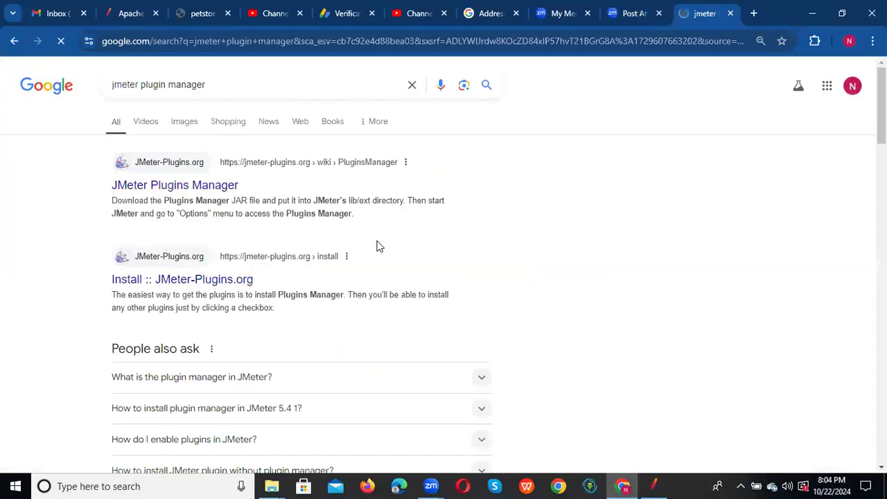
{"action": "left_click", "coordinate": [154, 192]}
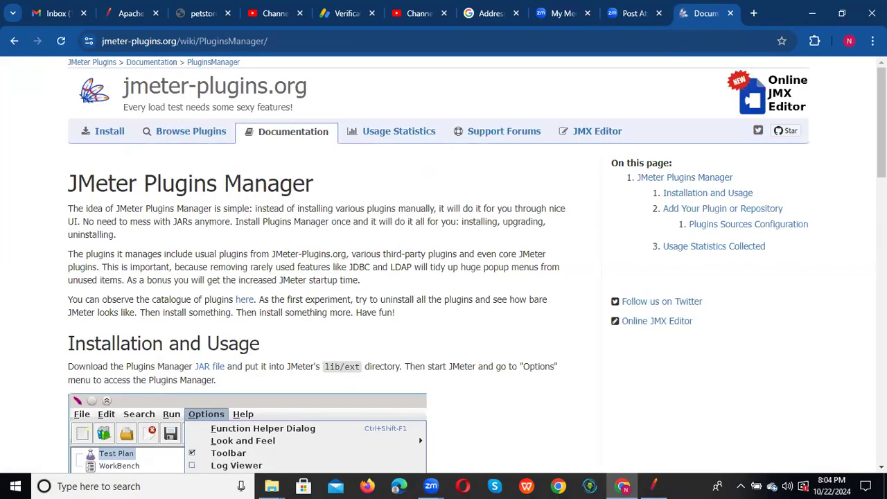
- Read through the JMeter Plugins Manager documentation, focusing on the Installation and Usage instructions
{"action": "scroll", "coordinate": [438, 205], "scroll_direction": "down", "scroll_amount": 3}
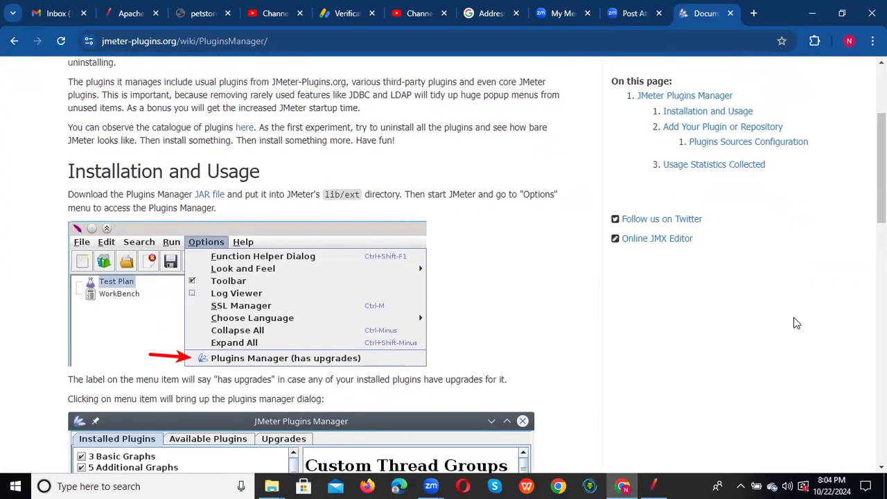
{"action": "scroll", "coordinate": [443, 263], "scroll_direction": "down", "scroll_amount": 4}
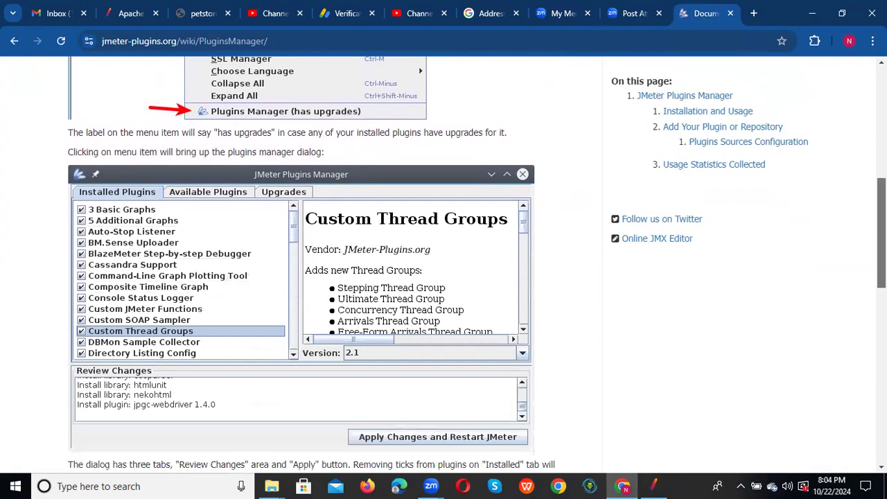
{"action": "mouse_move", "coordinate": [884, 247]}
{"action": "left_mouse_down"}
{"action": "mouse_move", "coordinate": [884, 262]}
{"action": "mouse_move", "coordinate": [884, 250]}
{"action": "left_mouse_up"}
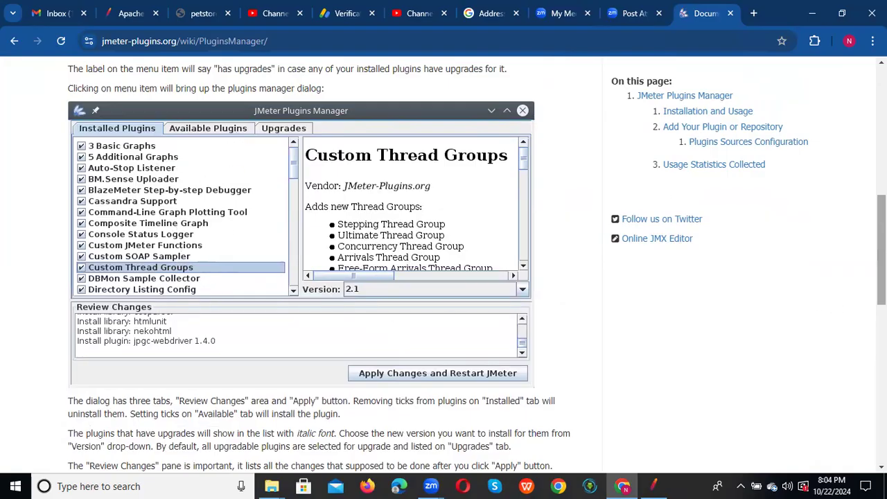
{"action": "scroll", "coordinate": [321, 264], "scroll_direction": "down", "scroll_amount": 10}
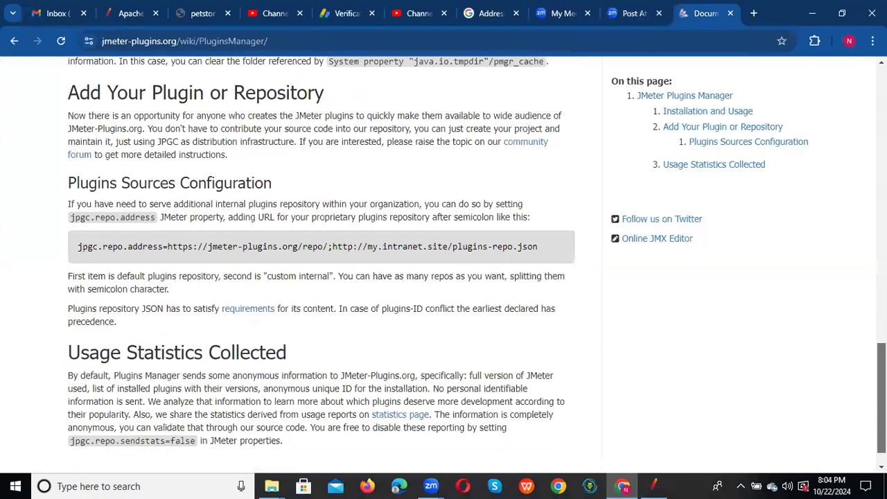
{"action": "scroll", "coordinate": [322, 263], "scroll_direction": "down", "scroll_amount": 1}
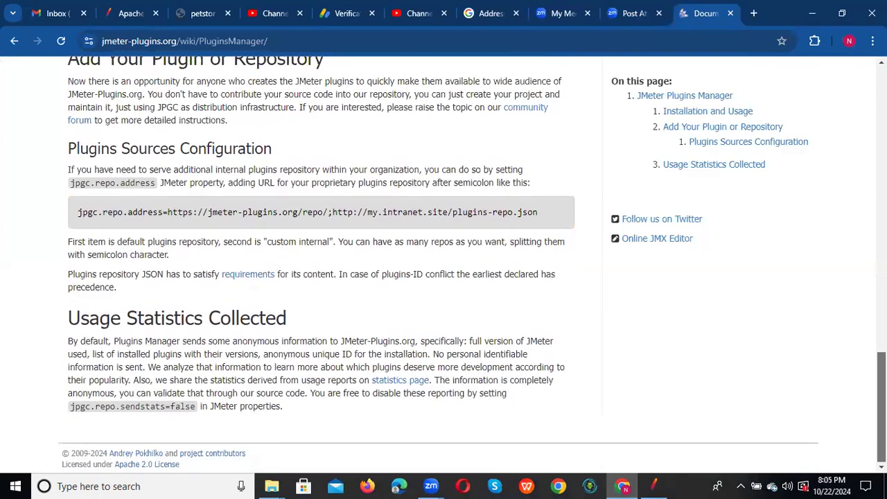
{"action": "scroll", "coordinate": [322, 264], "scroll_direction": "up", "scroll_amount": 15}
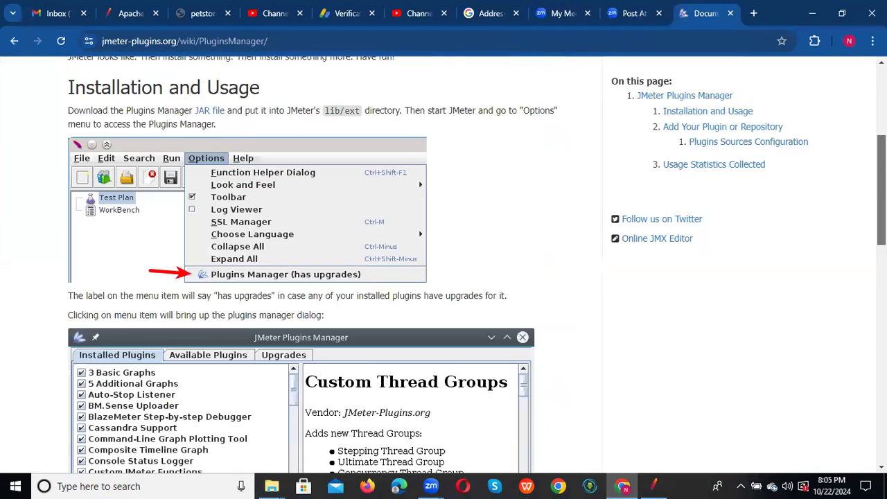
{"action": "scroll", "coordinate": [336, 203], "scroll_direction": "up", "scroll_amount": 2}
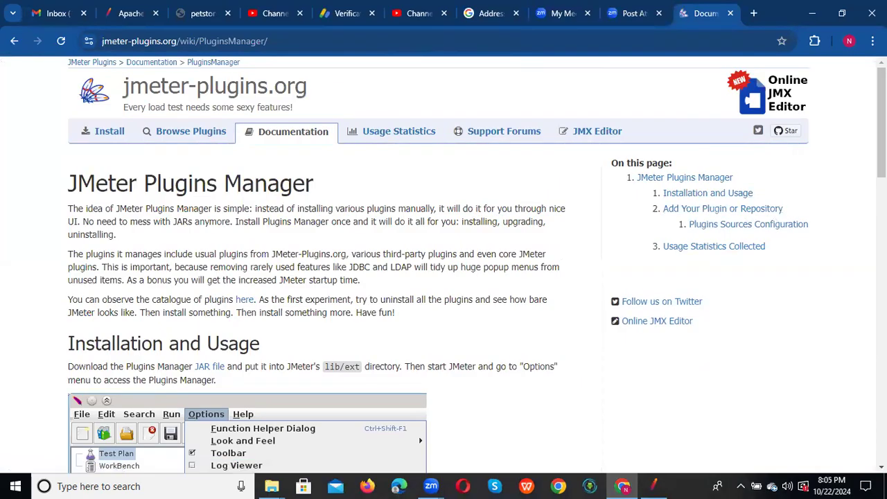
{"action": "scroll", "coordinate": [444, 278], "scroll_direction": "down", "scroll_amount": 1}
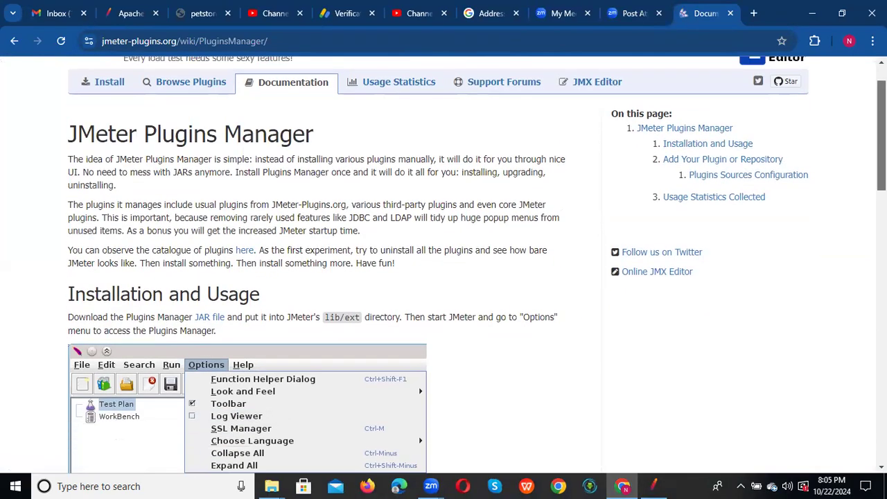
- Download the Plugins Manager JAR file and check the lib/ext directory named in the installation instructions
{"action": "left_click", "coordinate": [212, 323]}
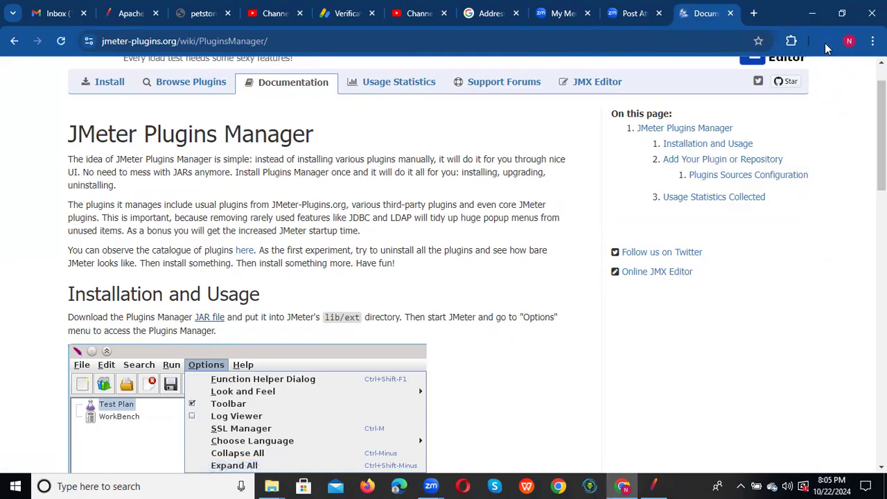
{"action": "left_click", "coordinate": [826, 41]}
{"action": "left_click_drag", "start_coordinate": [287, 317], "coordinate": [362, 317]}
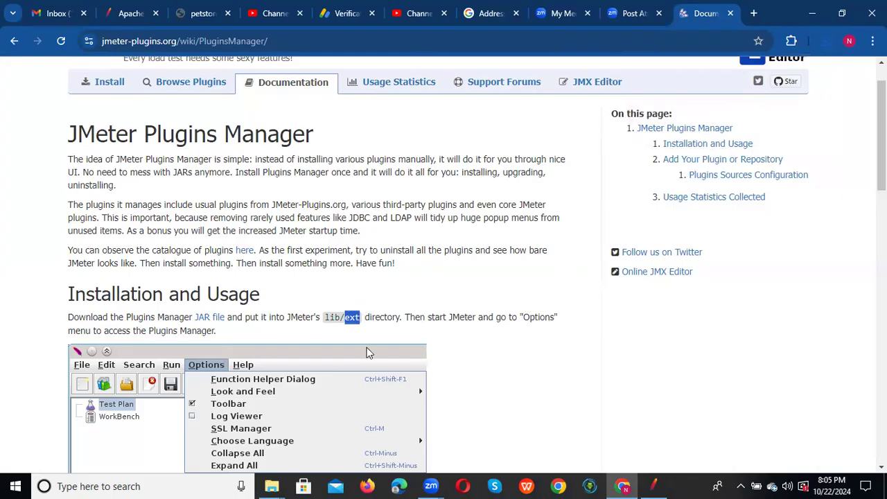
- Switch to File Explorer, check the apache-jmeter-5.5 lib\ext folder for the Plugins Manager JAR, and display the folder's full path
{"action": "left_click", "coordinate": [273, 486]}
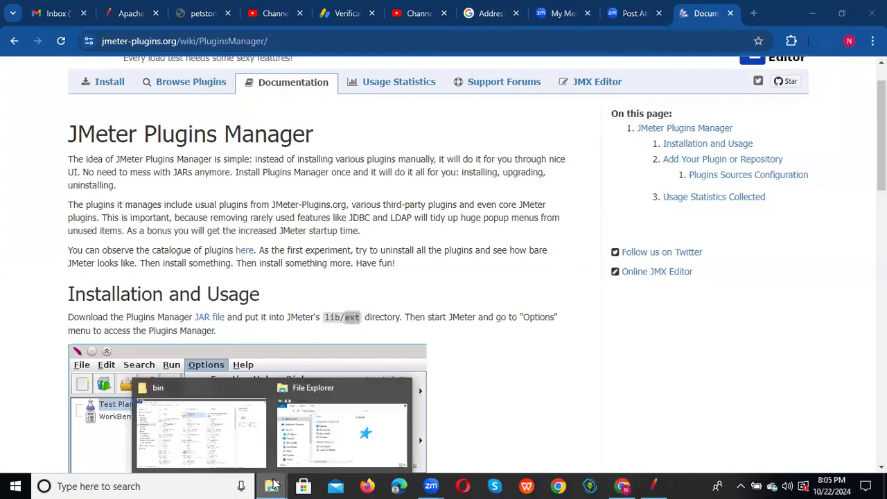
{"action": "left_click", "coordinate": [215, 426]}
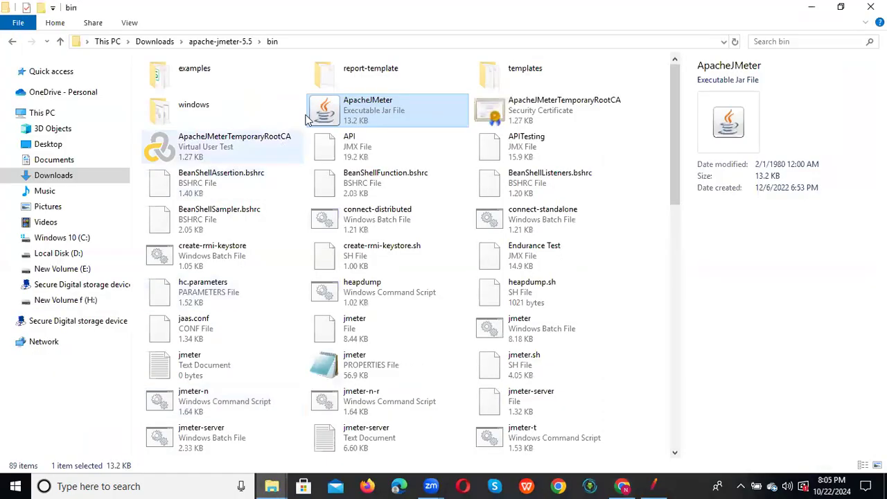
{"action": "left_click", "coordinate": [215, 49]}
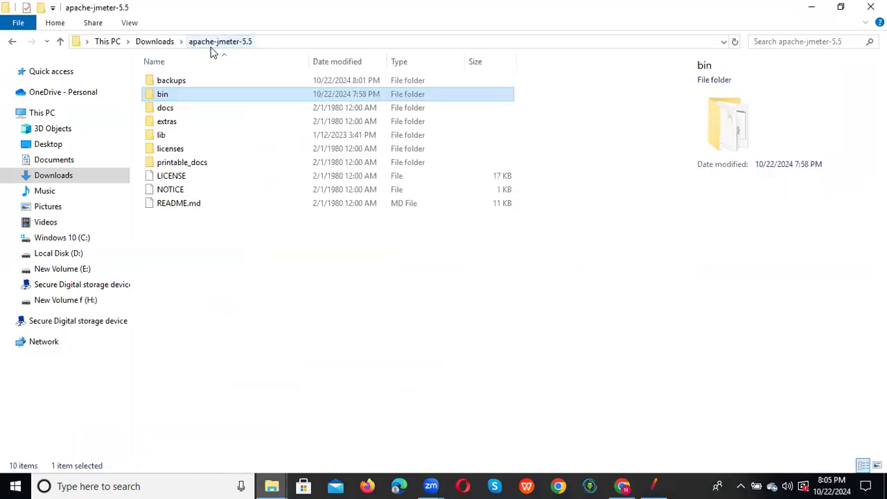
{"action": "double_click", "coordinate": [174, 137]}
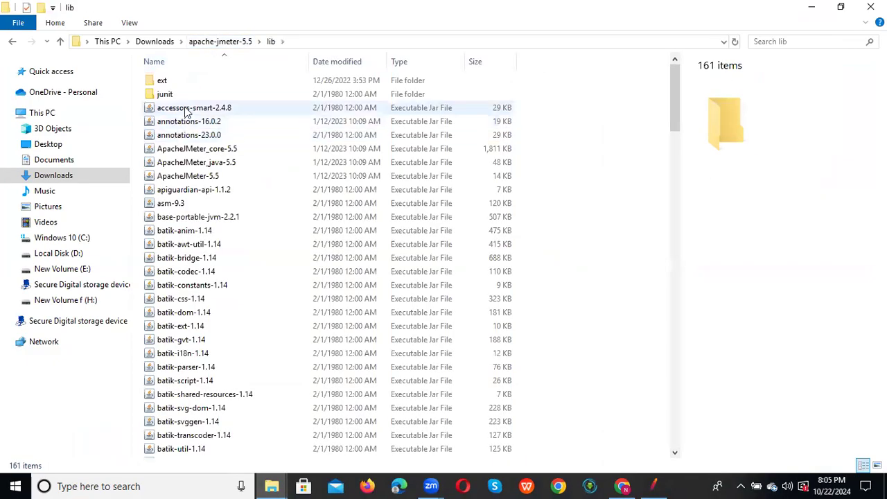
{"action": "double_click", "coordinate": [192, 83]}
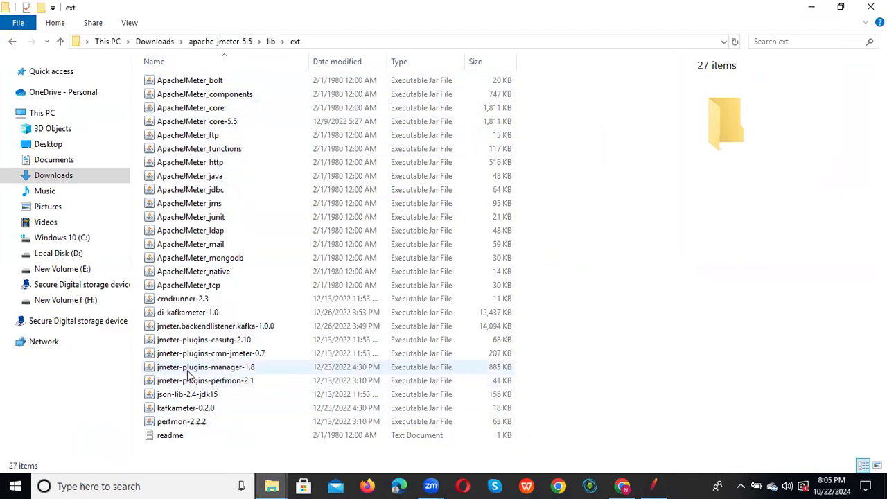
{"action": "mouse_move", "coordinate": [187, 374]}
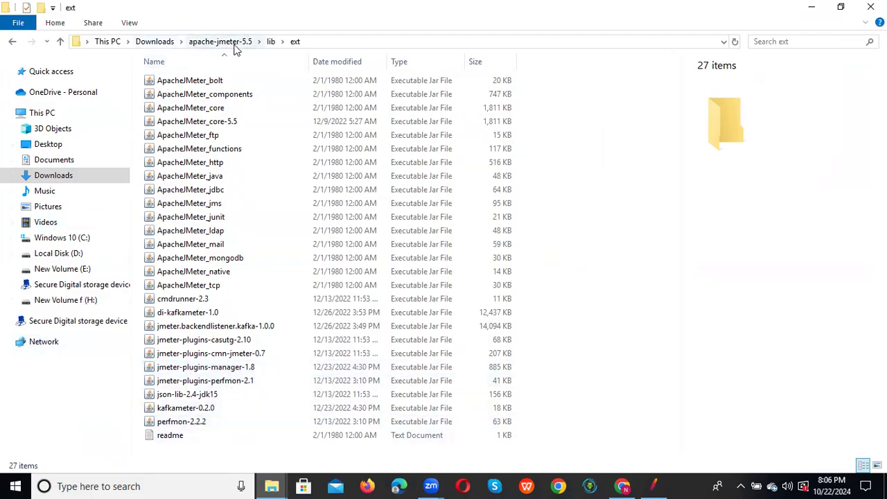
{"action": "left_click", "coordinate": [318, 44]}
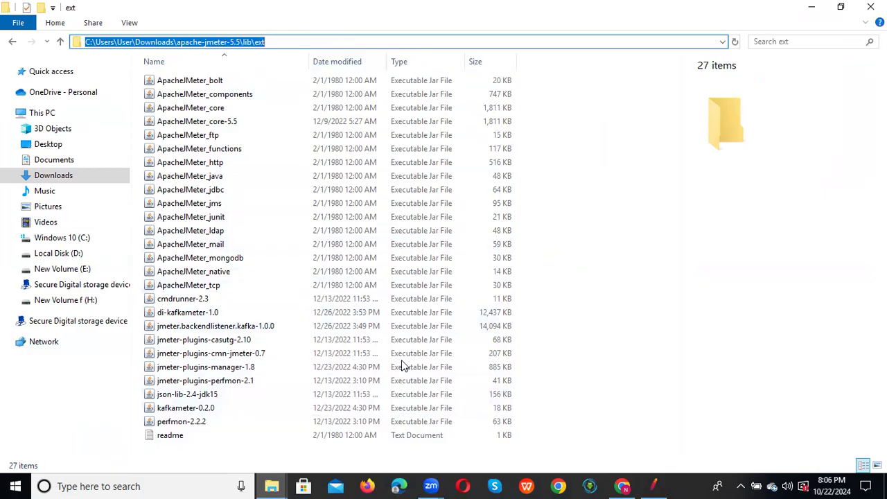
{"action": "key", "text": "alt+Tab"}
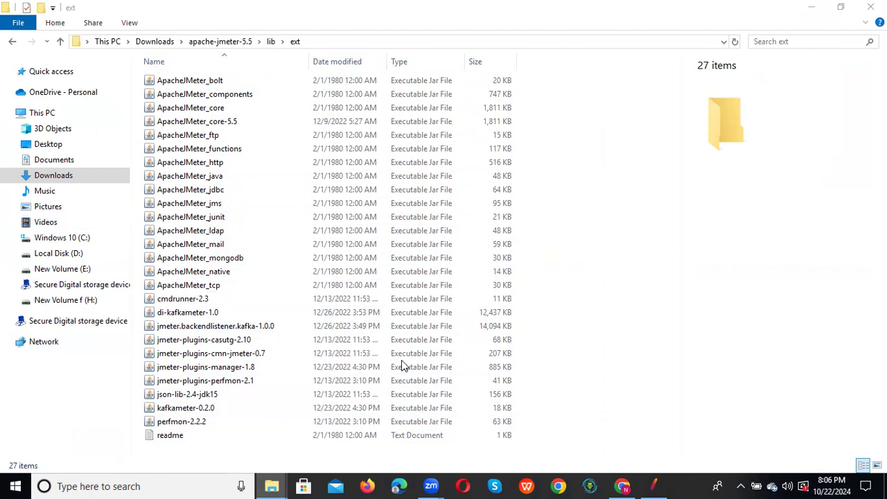
{"action": "left_click", "coordinate": [811, 8]}
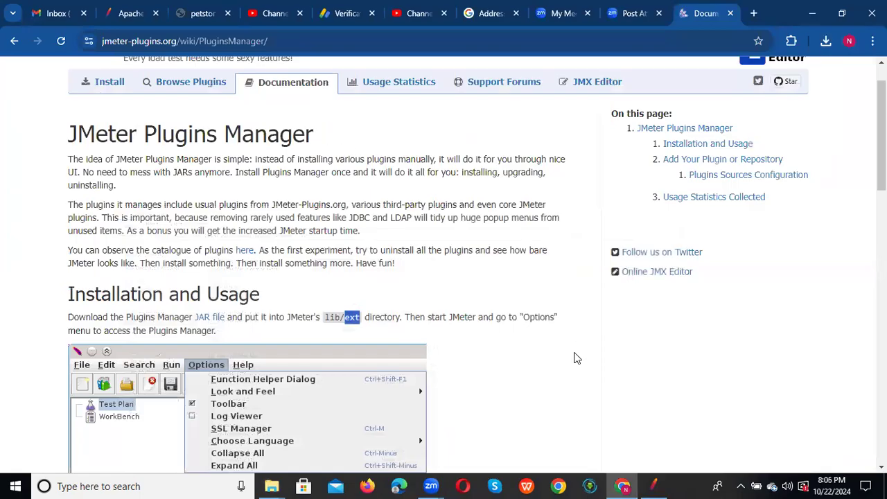
- Switch to JMeter, close the open JMeter Plugins Manager dialog and reopen it from the main window
{"action": "left_click", "coordinate": [653, 486]}
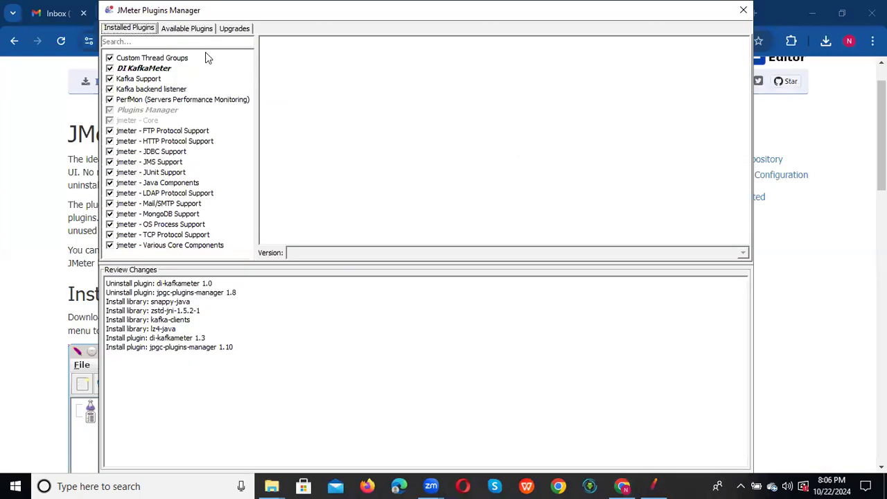
{"action": "left_click", "coordinate": [745, 11]}
{"action": "left_click", "coordinate": [113, 22]}
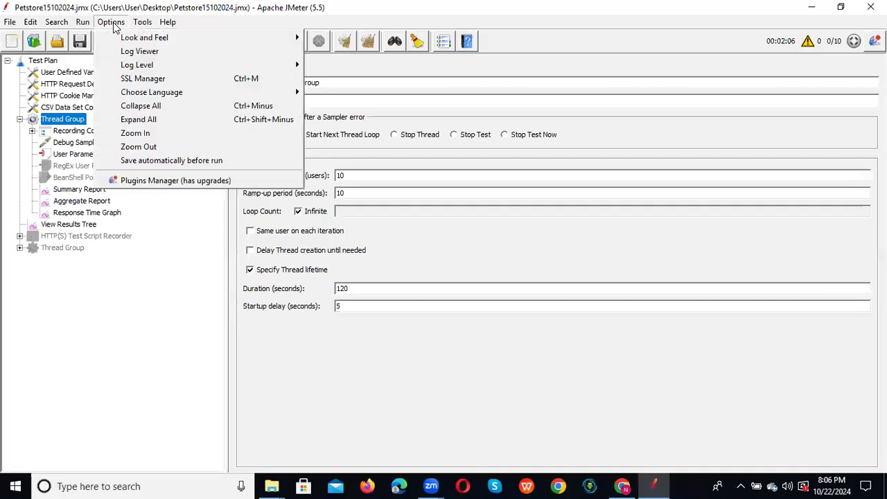
{"action": "left_click", "coordinate": [155, 182]}
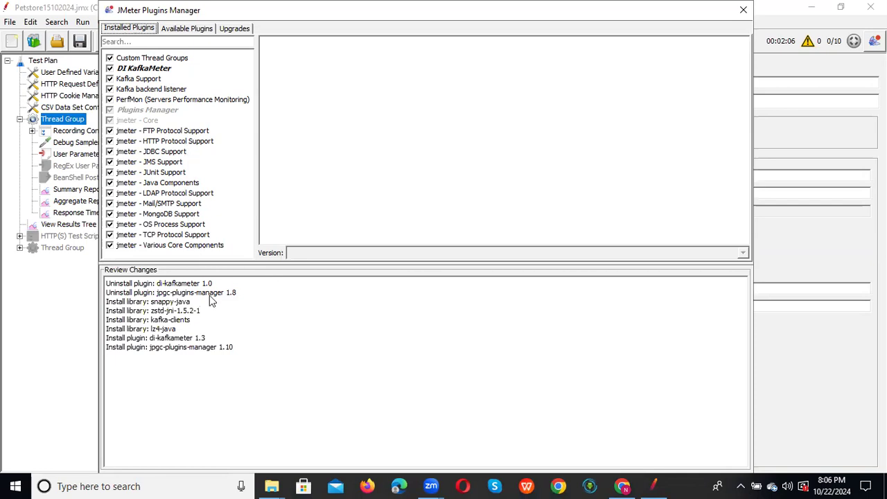
- Browse the available plugins in the Plugins Manager and view the details of Graphs Generator Listener
{"action": "left_click", "coordinate": [184, 28]}
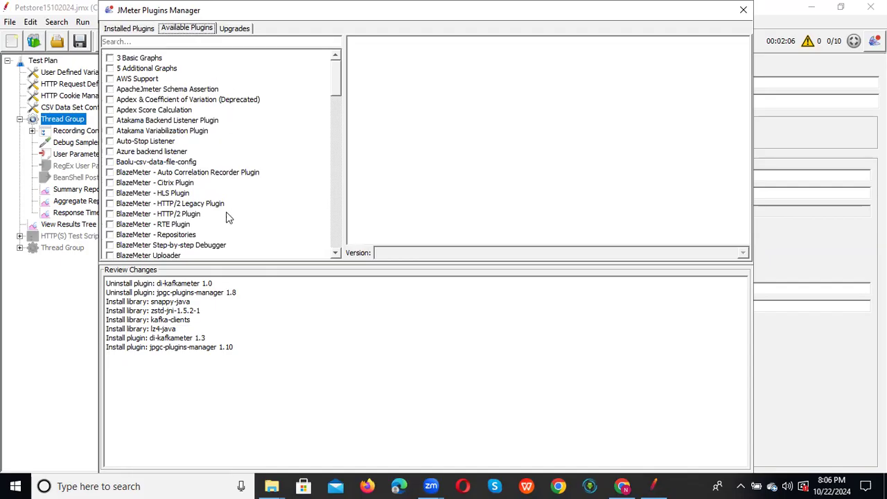
{"action": "left_click_drag", "start_coordinate": [332, 77], "coordinate": [334, 125]}
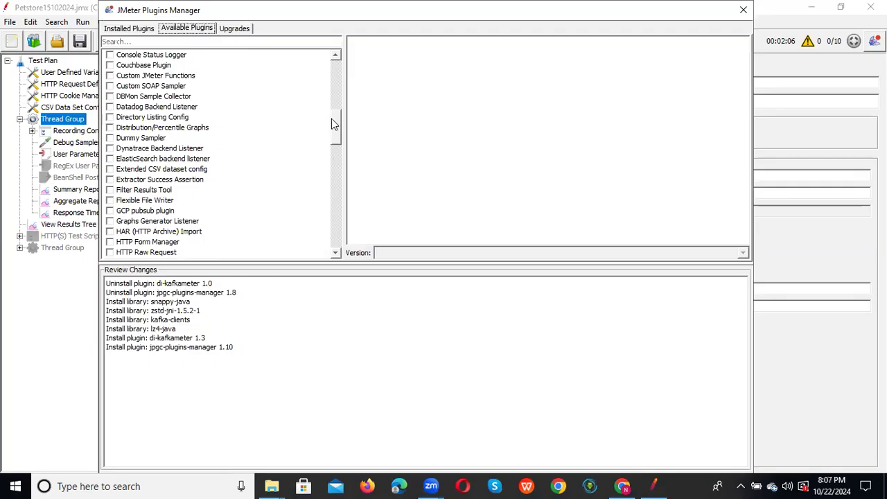
{"action": "left_click_drag", "start_coordinate": [331, 119], "coordinate": [339, 61]}
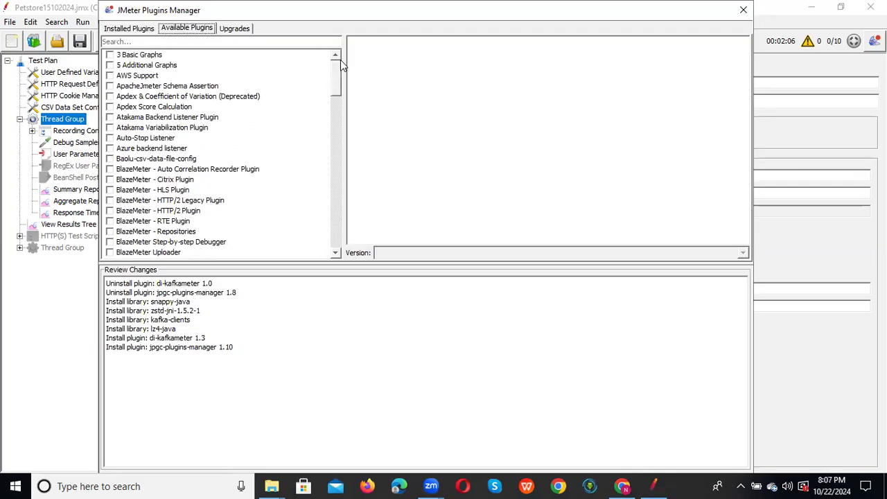
{"action": "left_click_drag", "start_coordinate": [340, 73], "coordinate": [339, 126]}
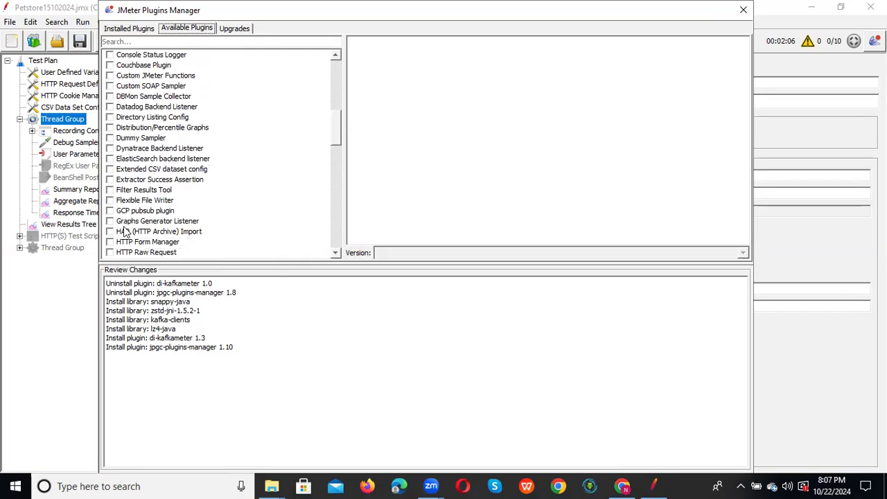
{"action": "left_click", "coordinate": [145, 224]}
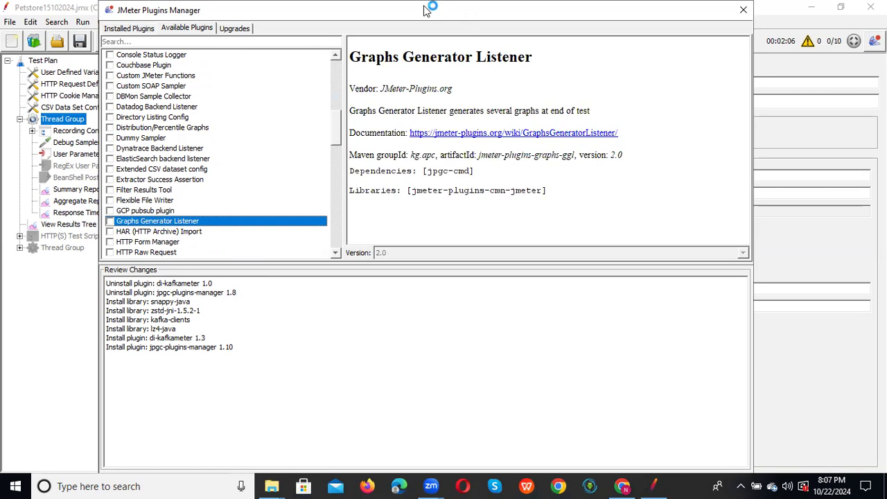
- Reposition the Plugins Manager dialog to expose its Apply Changes and Restart JMeter option, and look through the available plugins to the end
{"action": "left_click_drag", "start_coordinate": [424, 10], "coordinate": [379, 10]}
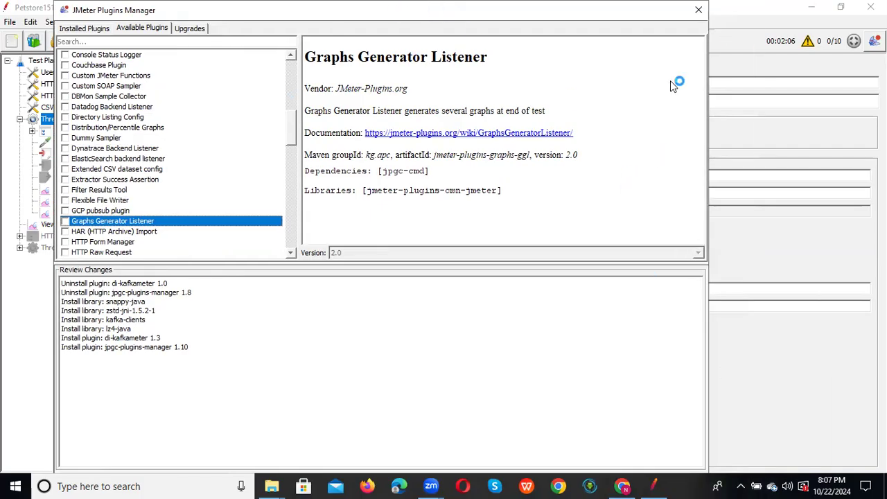
{"action": "left_click_drag", "start_coordinate": [632, 8], "coordinate": [621, 69]}
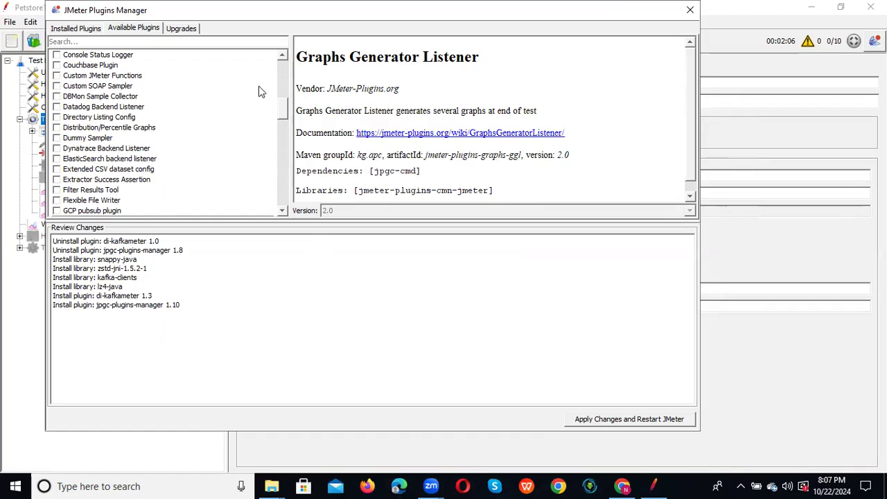
{"action": "left_click_drag", "start_coordinate": [287, 109], "coordinate": [288, 130]}
{"action": "left_click_drag", "start_coordinate": [287, 146], "coordinate": [282, 199]}
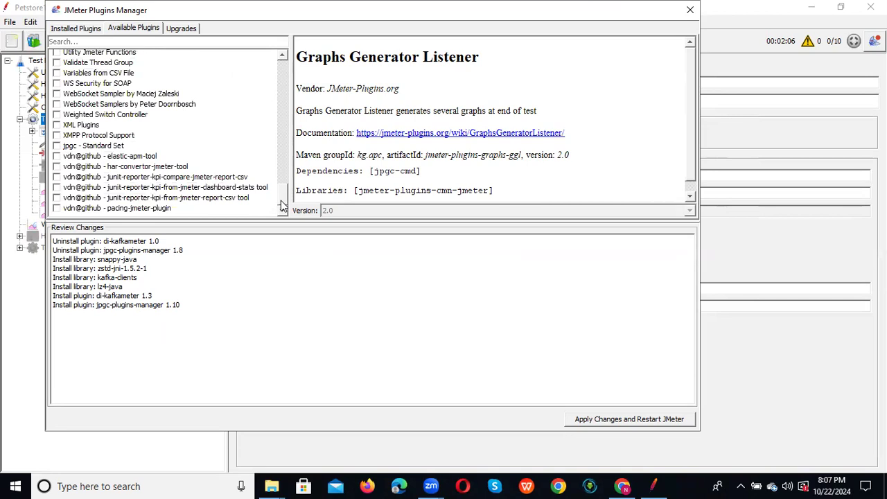
{"action": "left_click_drag", "start_coordinate": [282, 201], "coordinate": [289, 66]}
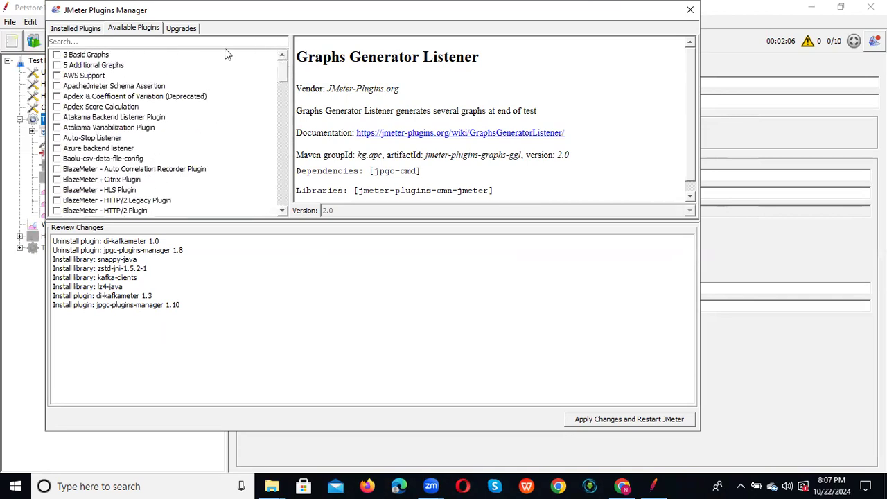
{"action": "left_click", "coordinate": [184, 36]}
{"action": "left_click", "coordinate": [135, 32]}
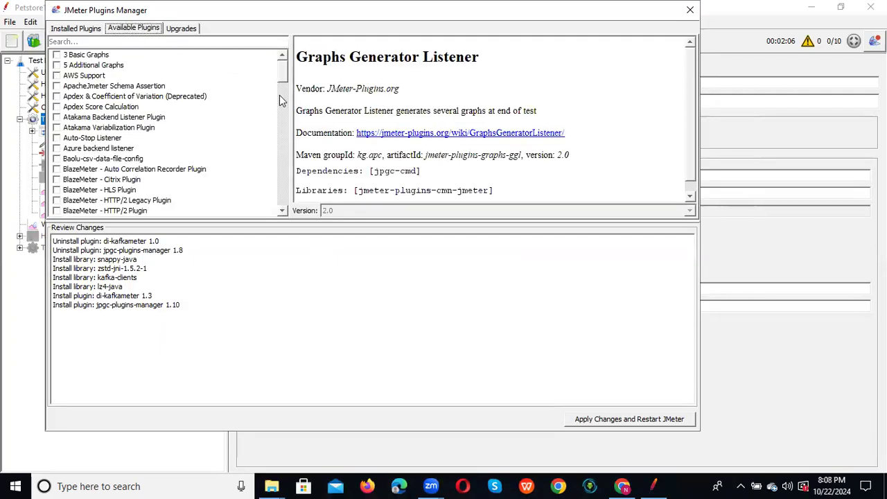
{"action": "left_click_drag", "start_coordinate": [284, 78], "coordinate": [276, 65]}
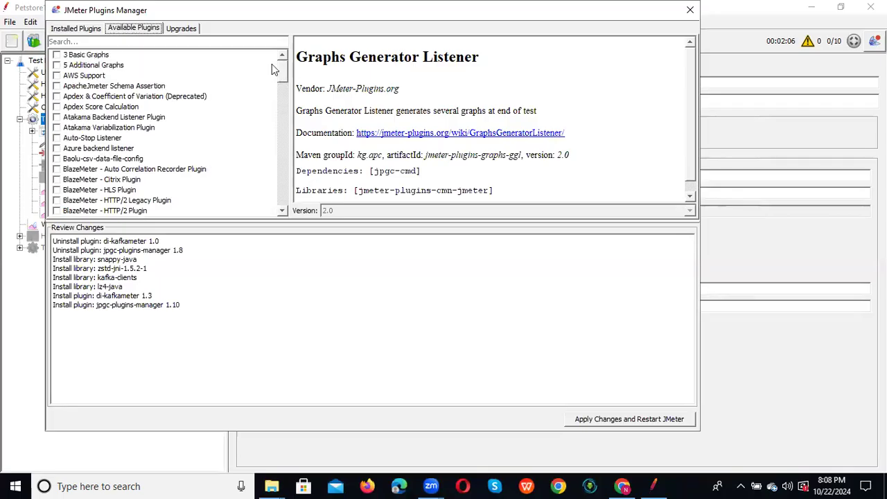
- Search the installed plugins for "thre" and view the details of Custom Thread Groups
{"action": "left_click", "coordinate": [75, 28]}
{"action": "left_click", "coordinate": [82, 40]}
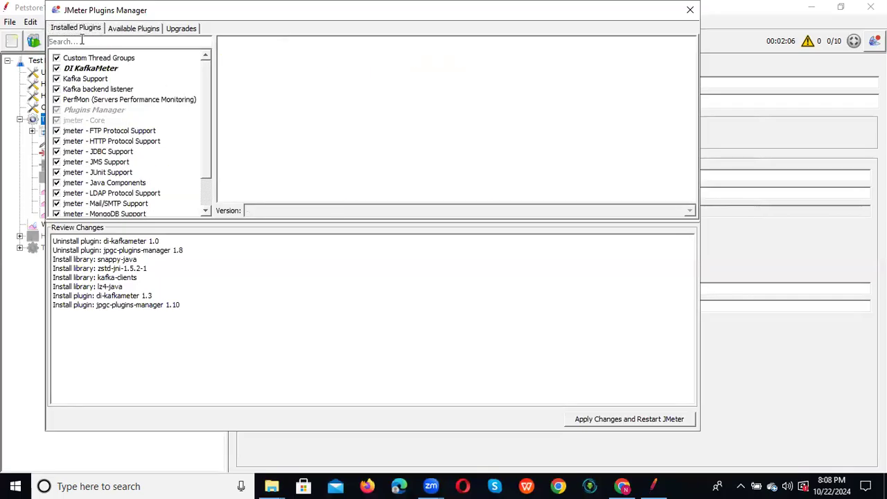
{"action": "type", "text": "sti"}
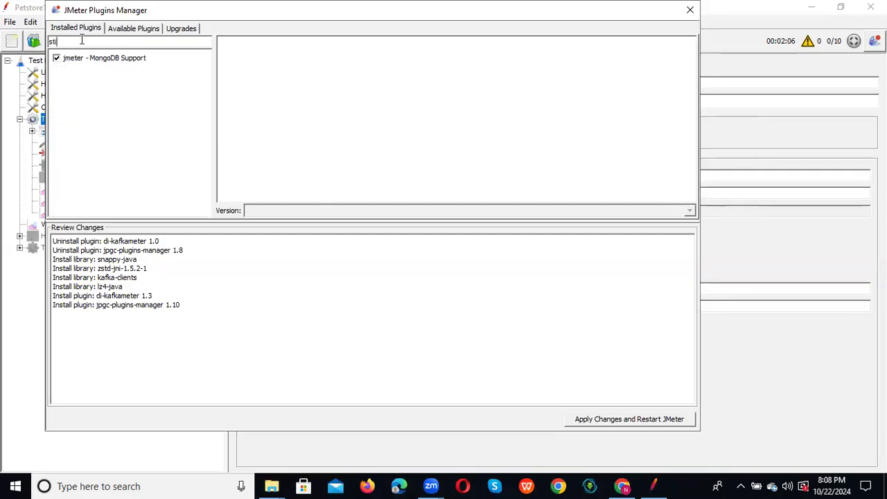
{"action": "key", "text": "BackSpace"}
{"action": "key", "text": "BackSpace"}
{"action": "key", "text": "BackSpace"}
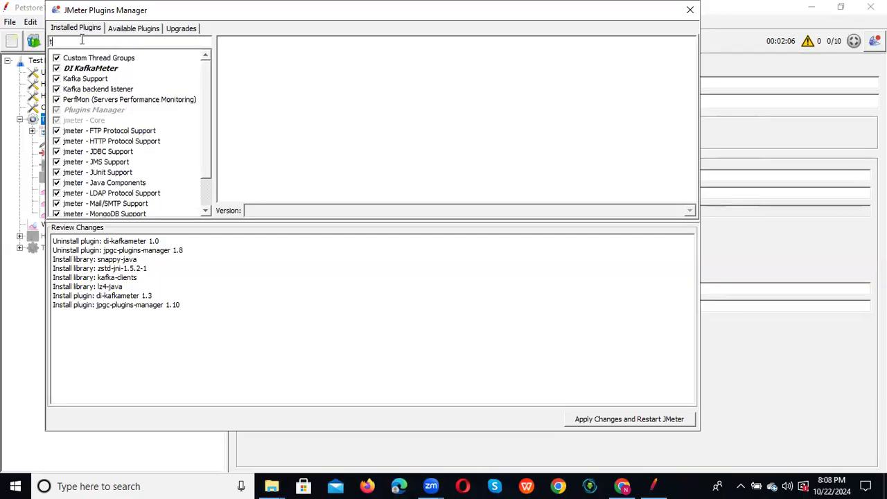
{"action": "type", "text": "thre"}
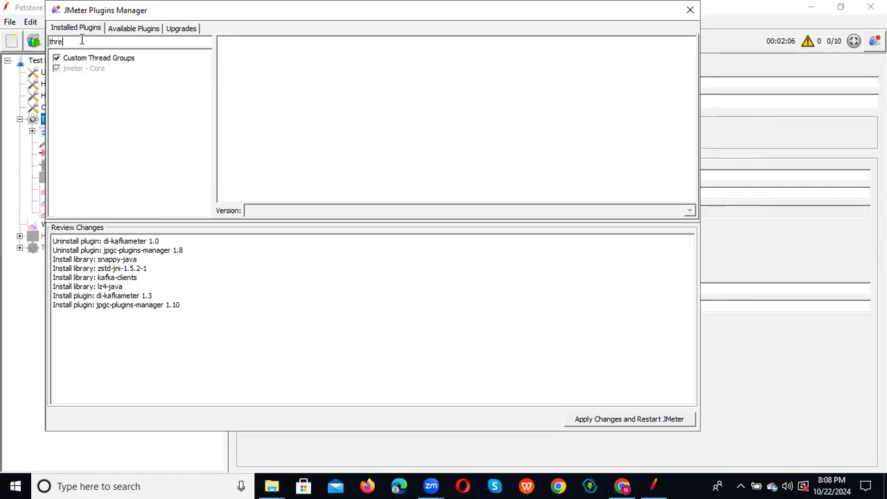
{"action": "left_click", "coordinate": [106, 60]}
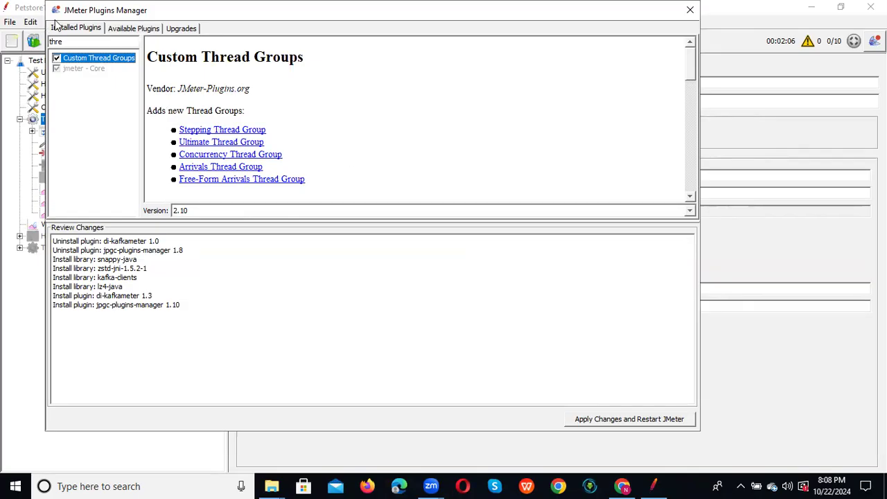
{"action": "left_click", "coordinate": [84, 28]}
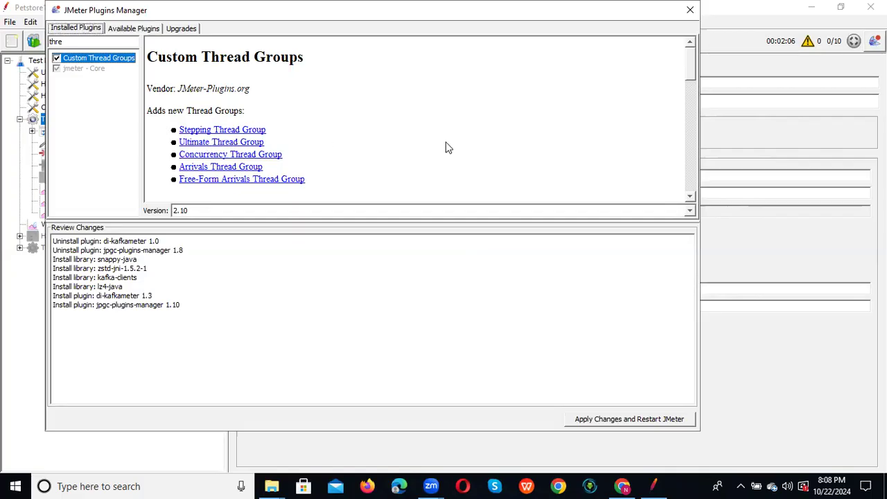
- Close the Plugins Manager and examine which element types can be added to the Thread Group and which thread group types to the Test Plan
{"action": "left_click", "coordinate": [689, 10]}
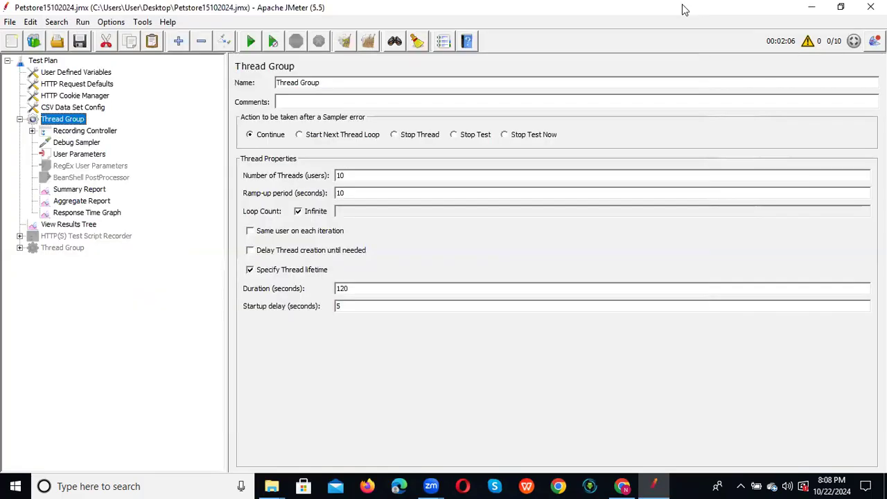
{"action": "right_click", "coordinate": [62, 122]}
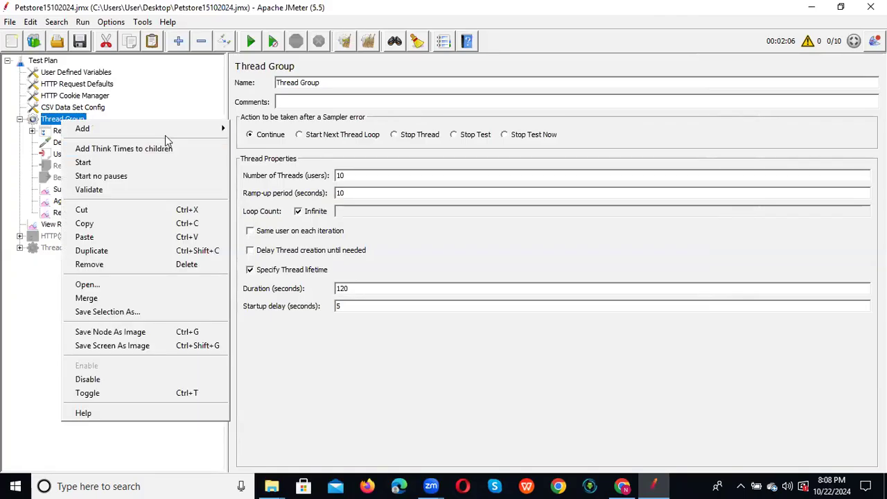
{"action": "mouse_move", "coordinate": [167, 135]}
{"action": "mouse_move", "coordinate": [250, 131]}
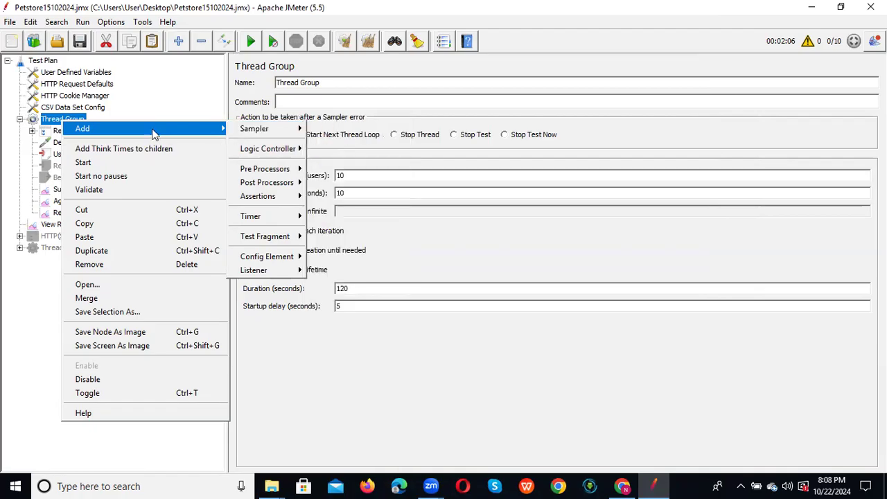
{"action": "left_click", "coordinate": [48, 59]}
{"action": "right_click", "coordinate": [49, 59]}
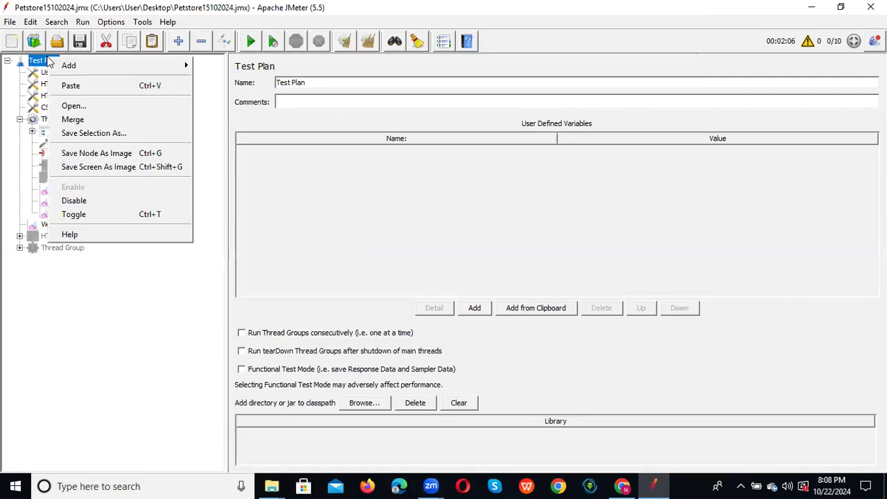
{"action": "mouse_move", "coordinate": [186, 66]}
{"action": "mouse_move", "coordinate": [235, 65]}
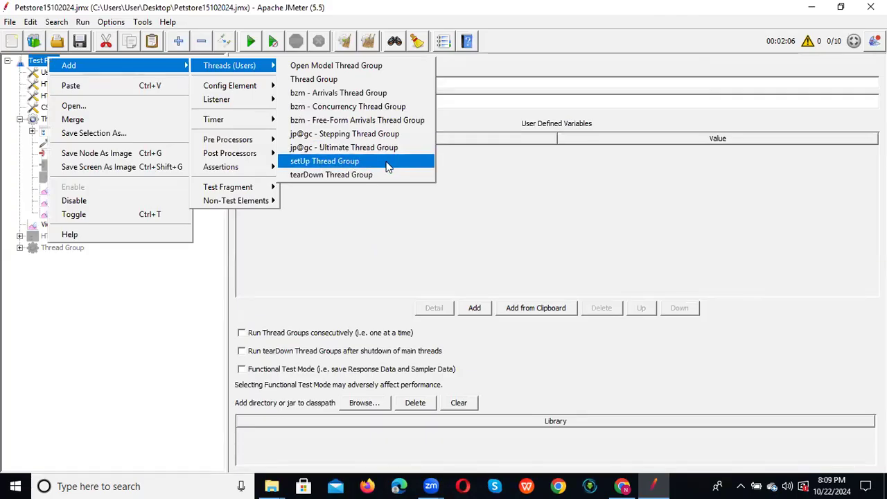
{"action": "left_click", "coordinate": [351, 258]}
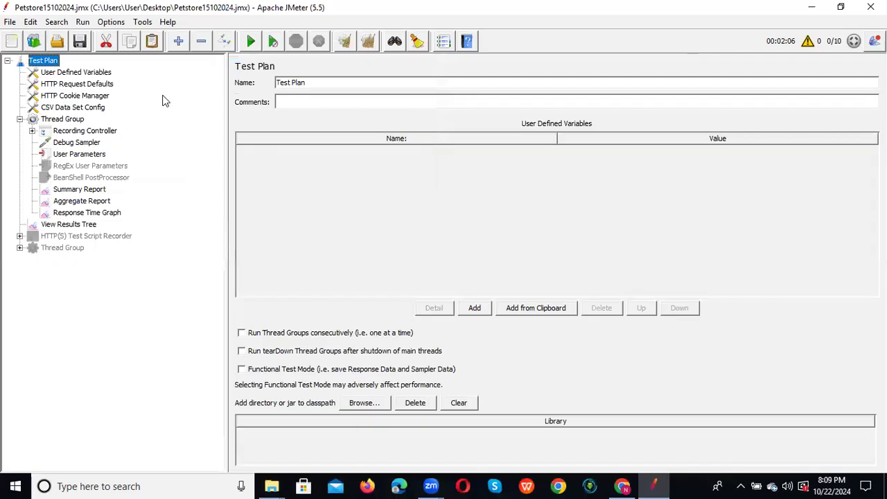
- Reopen the Plugins Manager to view the Custom Thread Groups plugin's list of thread groups, and close it
{"action": "left_click", "coordinate": [109, 23]}
{"action": "left_click", "coordinate": [174, 181]}
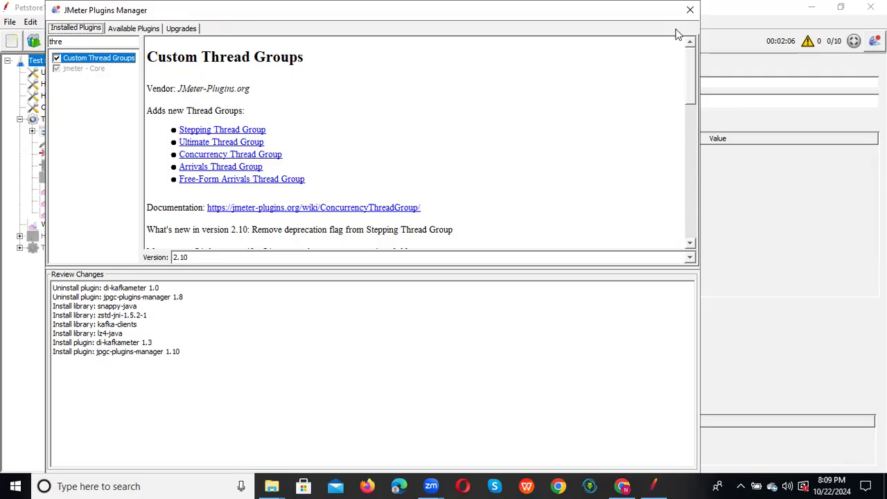
{"action": "left_click", "coordinate": [690, 10]}
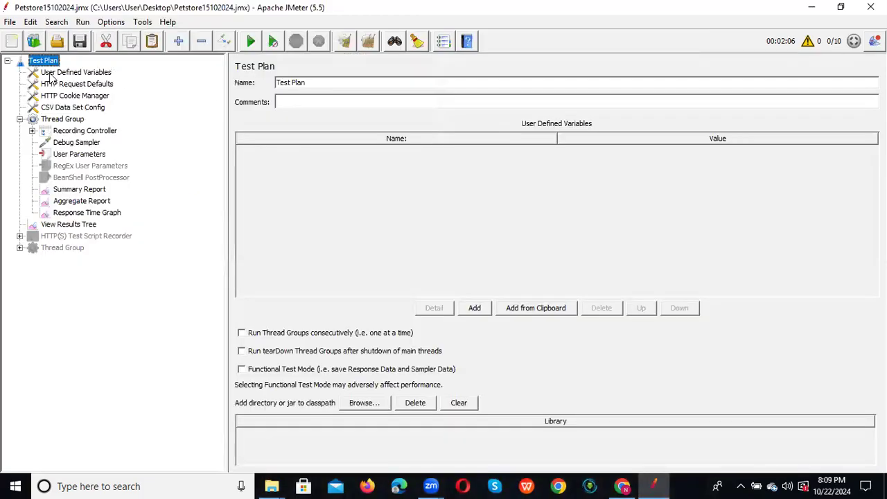
- Add a jp@gc - Stepping Thread Group to the Test Plan
{"action": "right_click", "coordinate": [41, 60]}
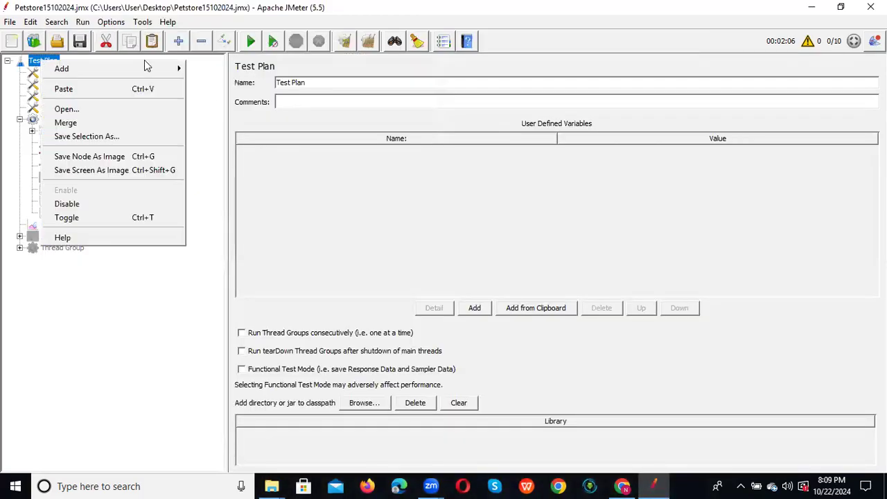
{"action": "mouse_move", "coordinate": [113, 67]}
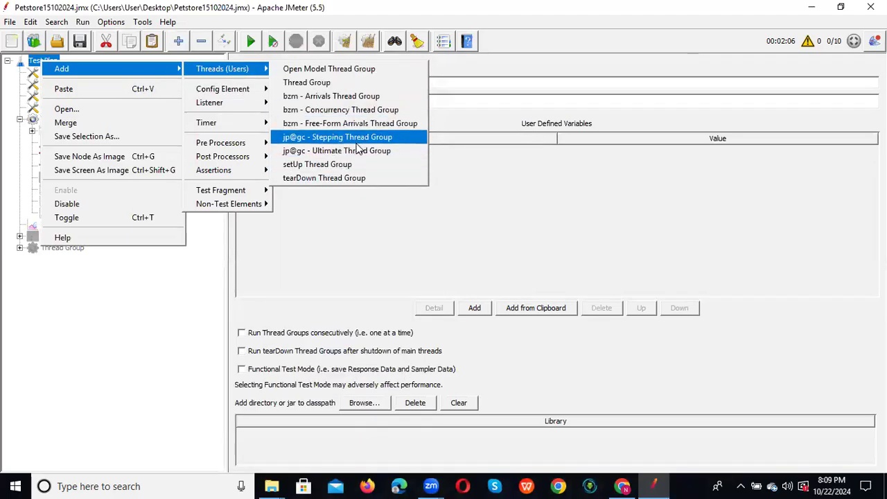
{"action": "left_click", "coordinate": [356, 141]}
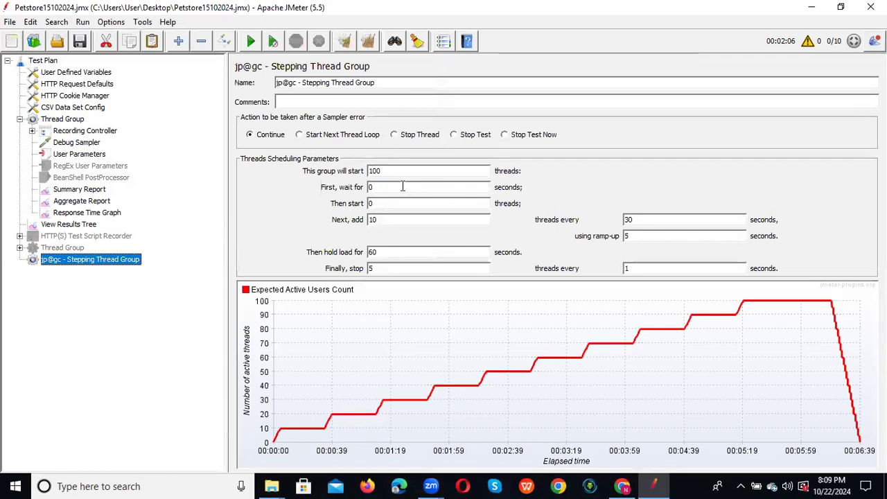
- Set the Stepping Thread Group to start 5 threads, with its final stop interval at every 30 seconds
{"action": "left_click_drag", "start_coordinate": [393, 171], "coordinate": [369, 172]}
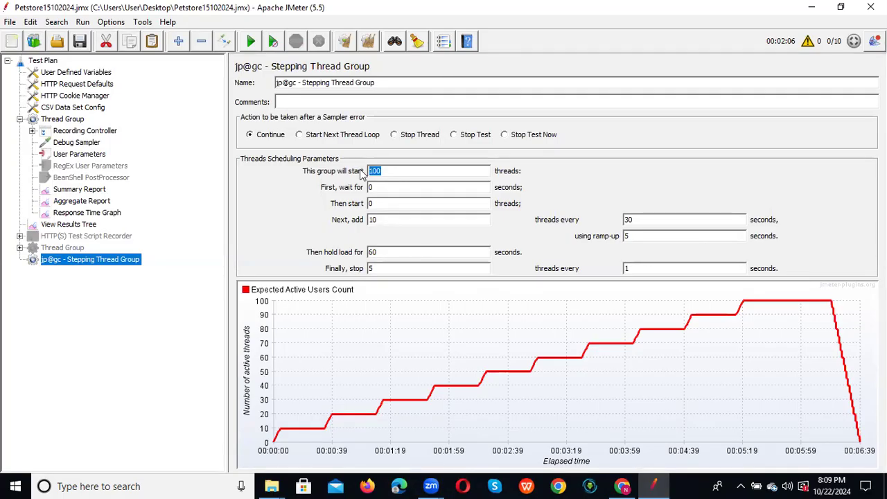
{"action": "type", "text": "5"}
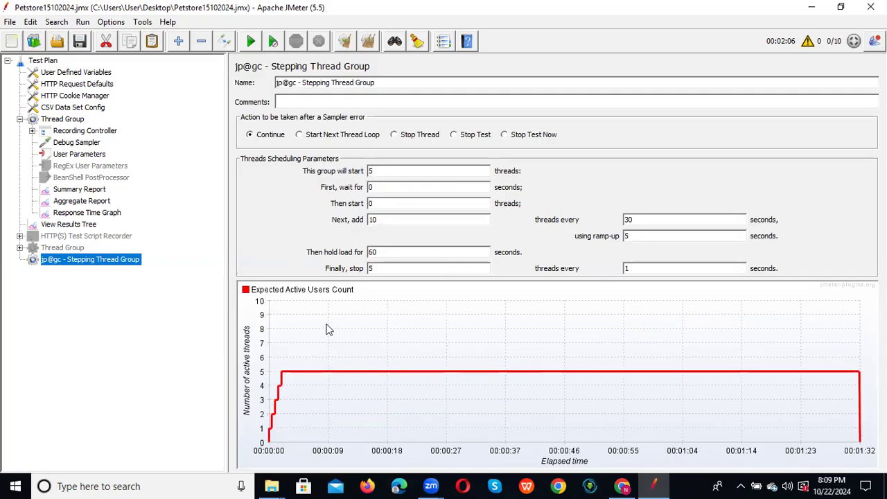
{"action": "left_click_drag", "start_coordinate": [380, 219], "coordinate": [367, 219]}
{"action": "left_click", "coordinate": [647, 219]}
{"action": "left_click_drag", "start_coordinate": [647, 219], "coordinate": [610, 216]}
{"action": "left_click_drag", "start_coordinate": [379, 221], "coordinate": [366, 221]}
{"action": "left_click", "coordinate": [423, 267]}
{"action": "left_click_drag", "start_coordinate": [644, 269], "coordinate": [626, 269]}
{"action": "key", "text": "BackSpace"}
- Copy the Recording Controller from the first Thread Group into the Stepping Thread Group and expand it to show its transactions
{"action": "left_click", "coordinate": [73, 121]}
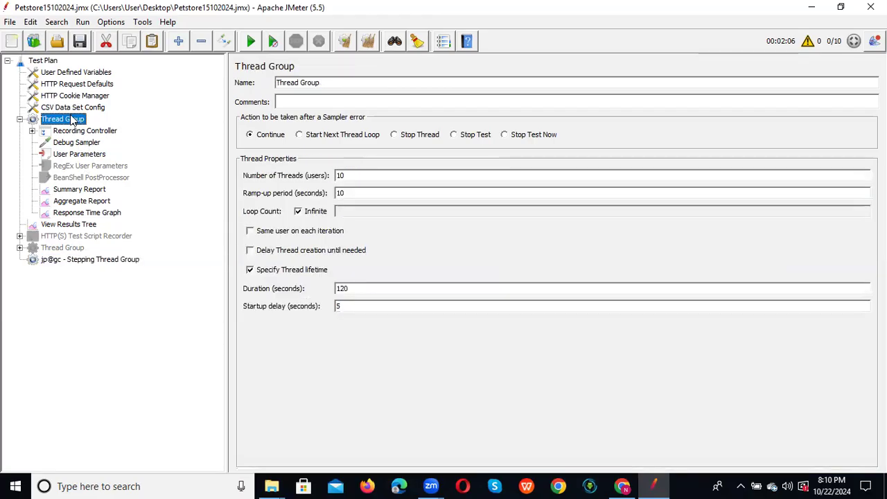
{"action": "left_click", "coordinate": [77, 131]}
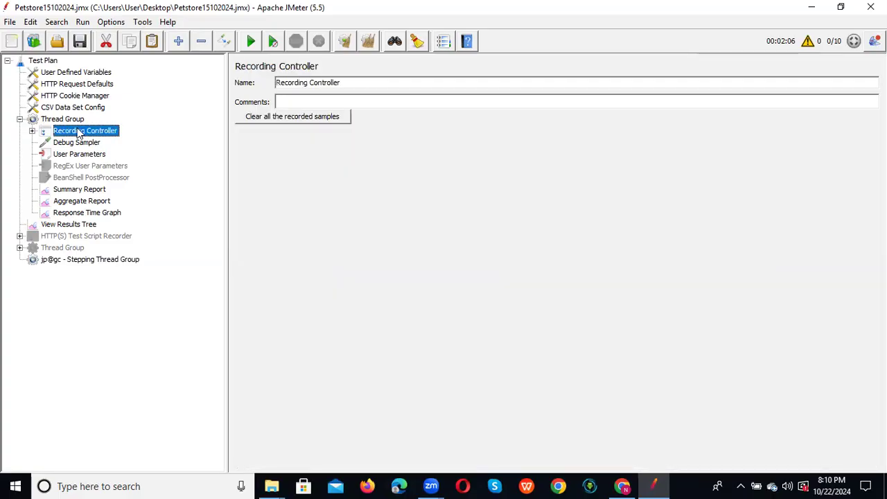
{"action": "left_click", "coordinate": [81, 260]}
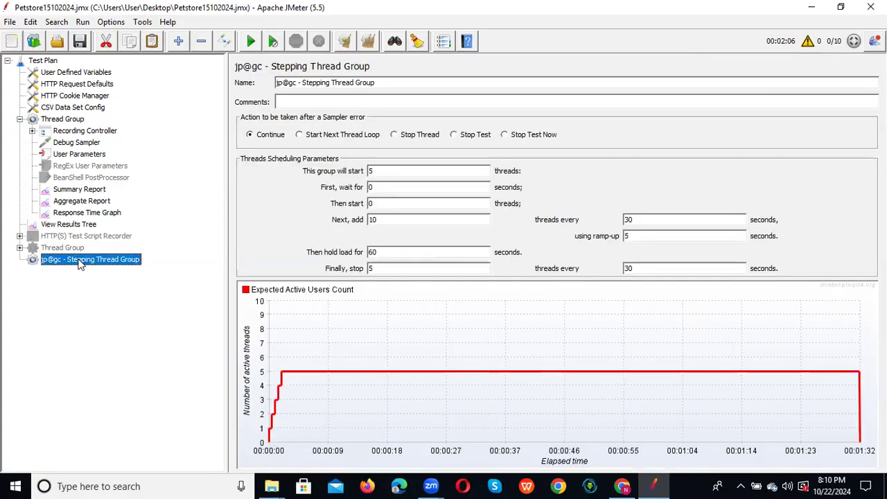
{"action": "left_click", "coordinate": [78, 132]}
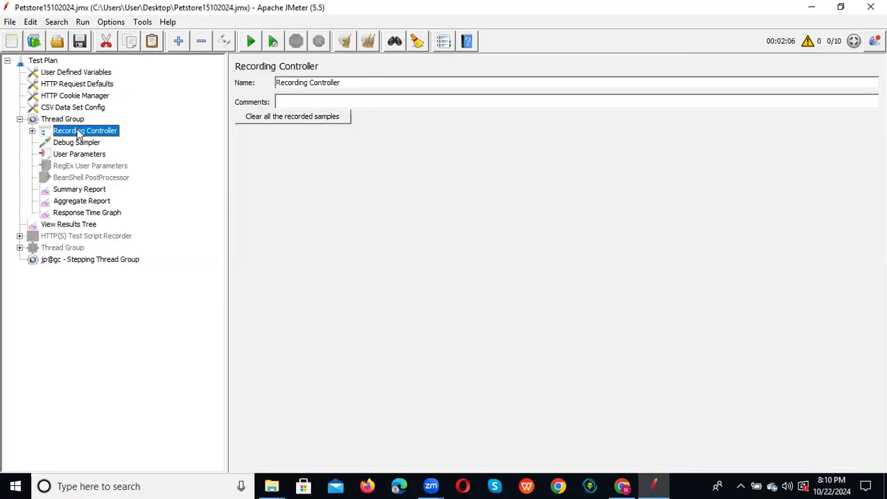
{"action": "right_click", "coordinate": [78, 134]}
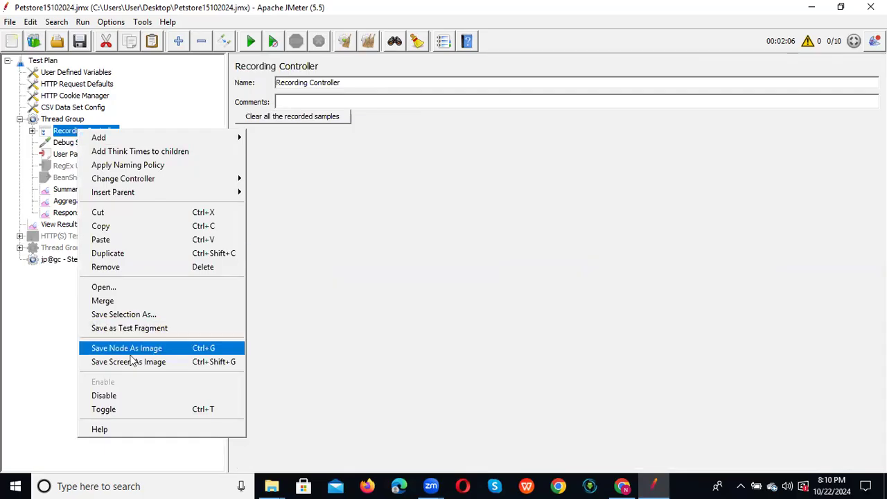
{"action": "left_click", "coordinate": [173, 229]}
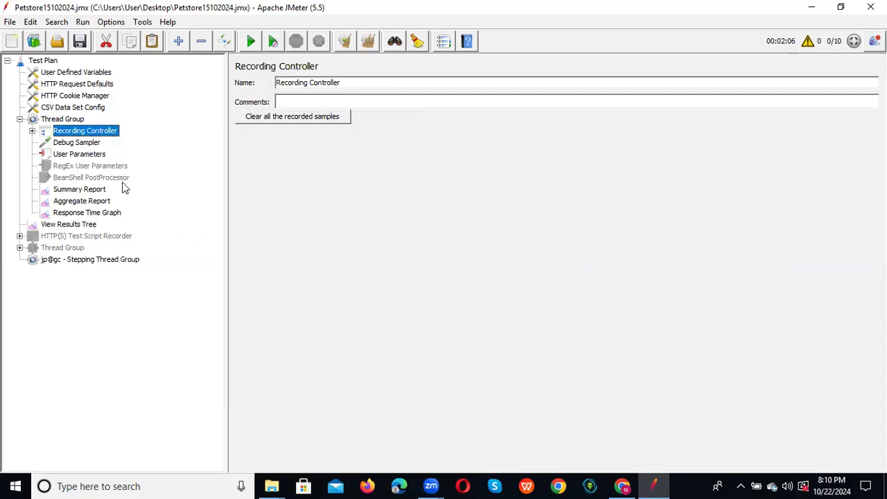
{"action": "right_click", "coordinate": [80, 264]}
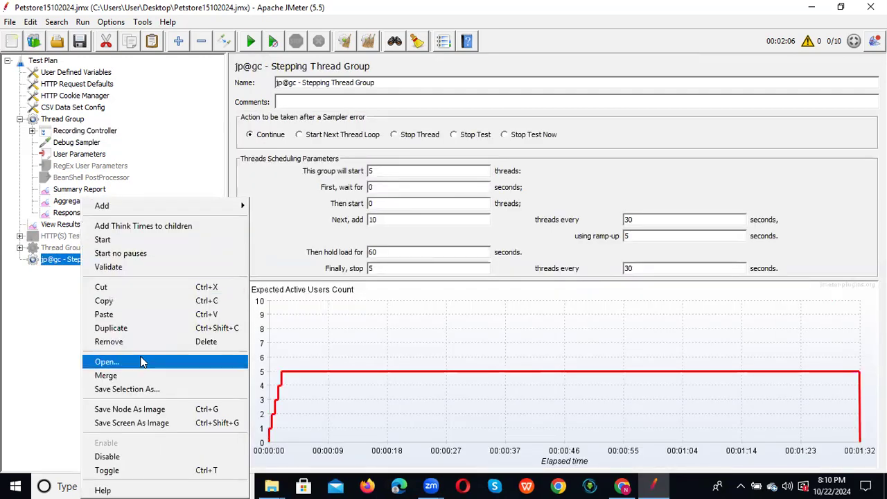
{"action": "left_click", "coordinate": [148, 315]}
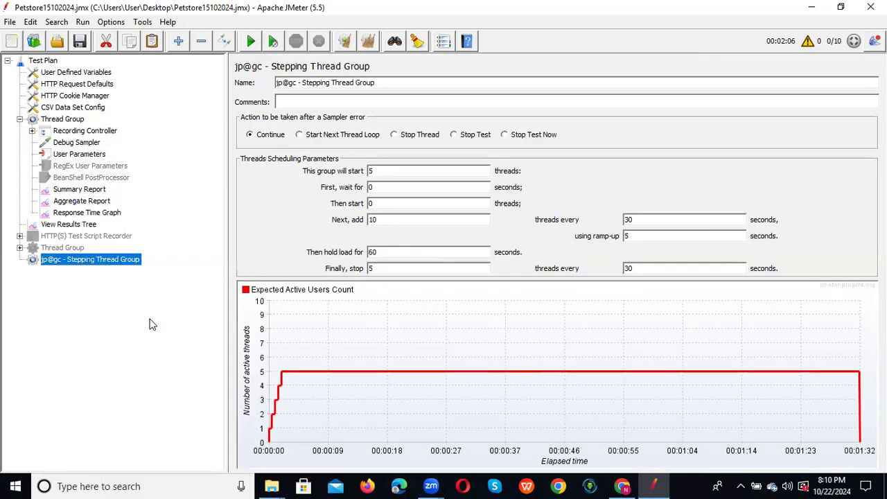
{"action": "left_click", "coordinate": [20, 260]}
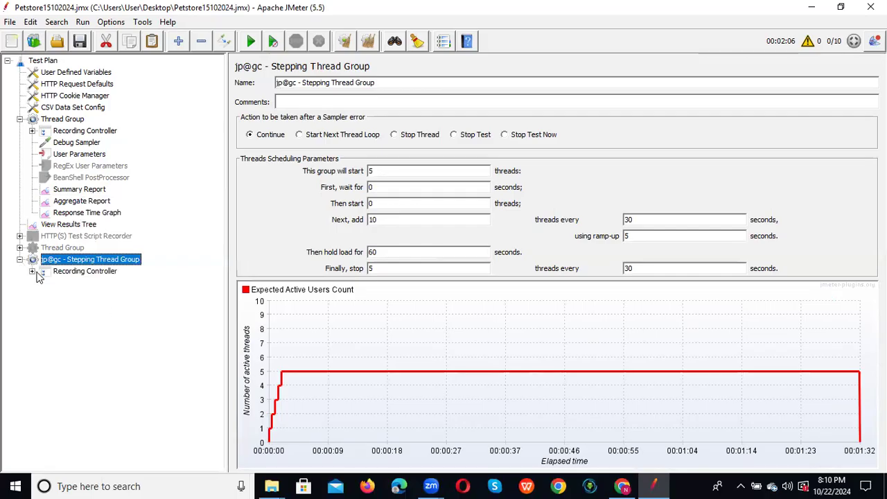
{"action": "left_click", "coordinate": [31, 272]}
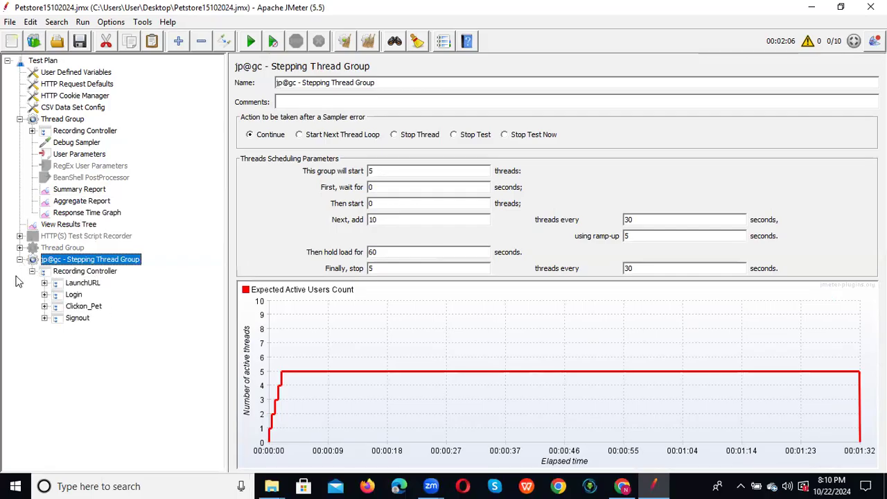
- Add View Results Tree and Summary Report listeners to the Stepping Thread Group
{"action": "right_click", "coordinate": [69, 263]}
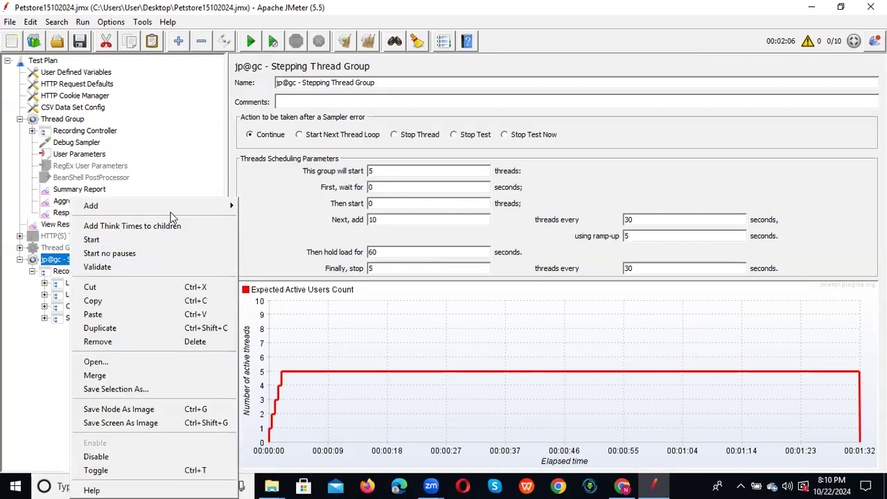
{"action": "mouse_move", "coordinate": [175, 210]}
{"action": "mouse_move", "coordinate": [284, 346]}
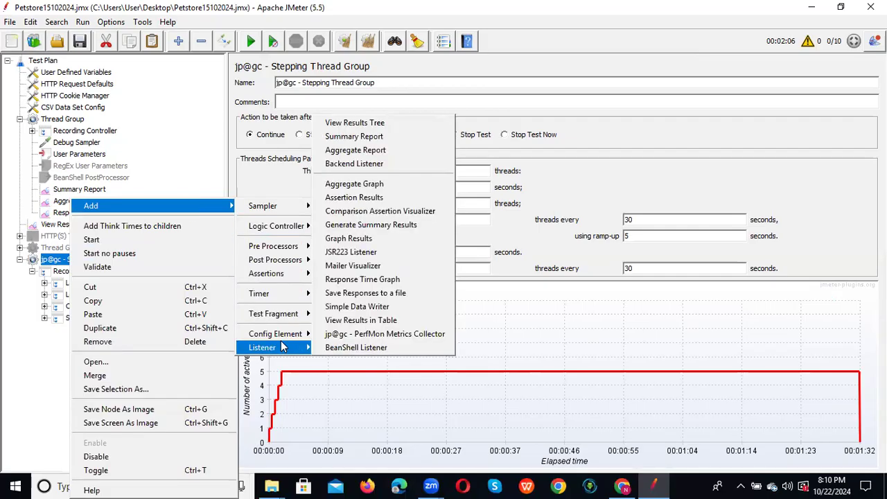
{"action": "left_click", "coordinate": [389, 123]}
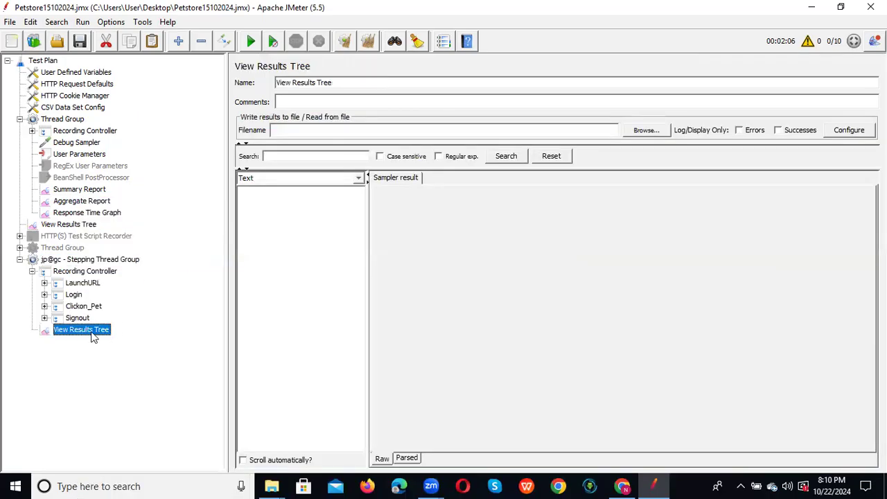
{"action": "right_click", "coordinate": [91, 331]}
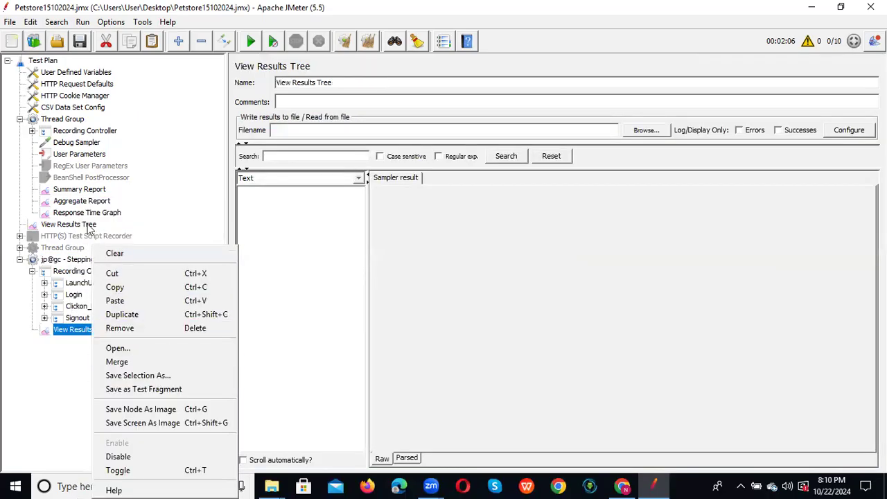
{"action": "right_click", "coordinate": [71, 263]}
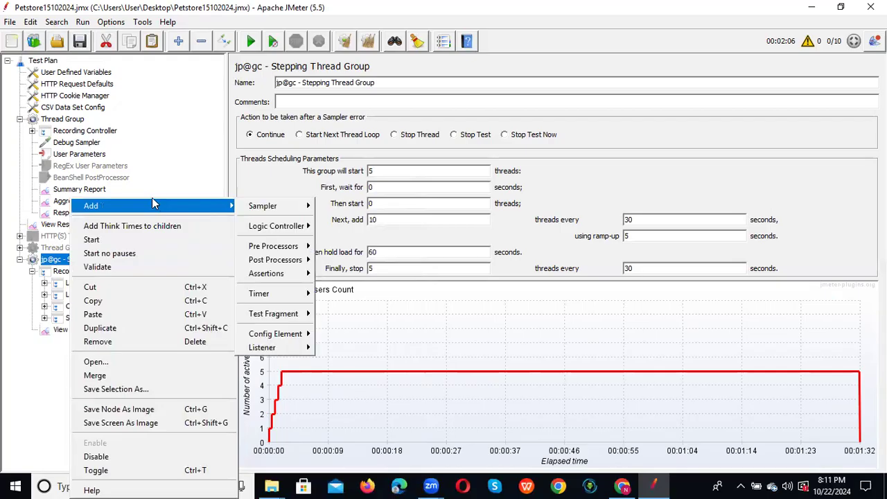
{"action": "mouse_move", "coordinate": [303, 348]}
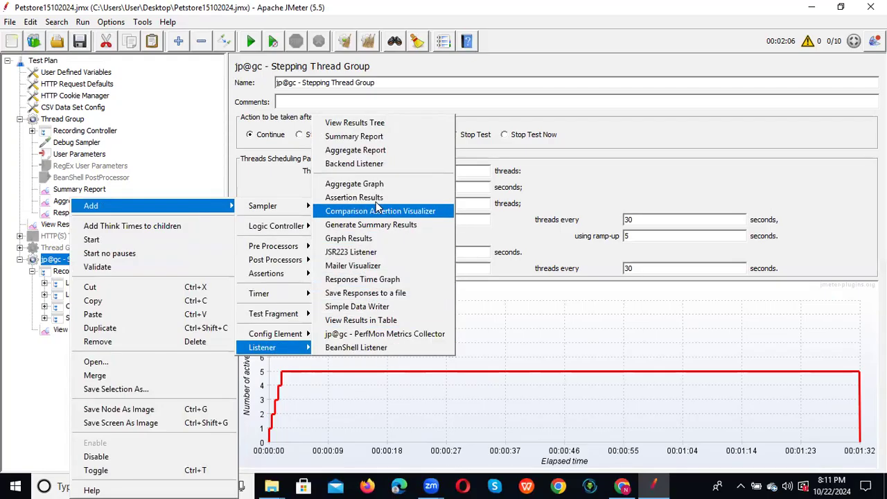
{"action": "left_click", "coordinate": [387, 138]}
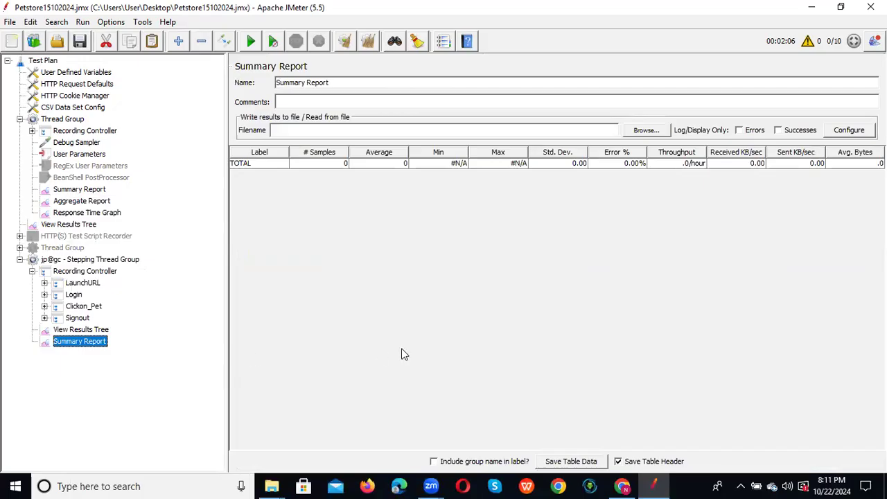
{"action": "left_click", "coordinate": [90, 330]}
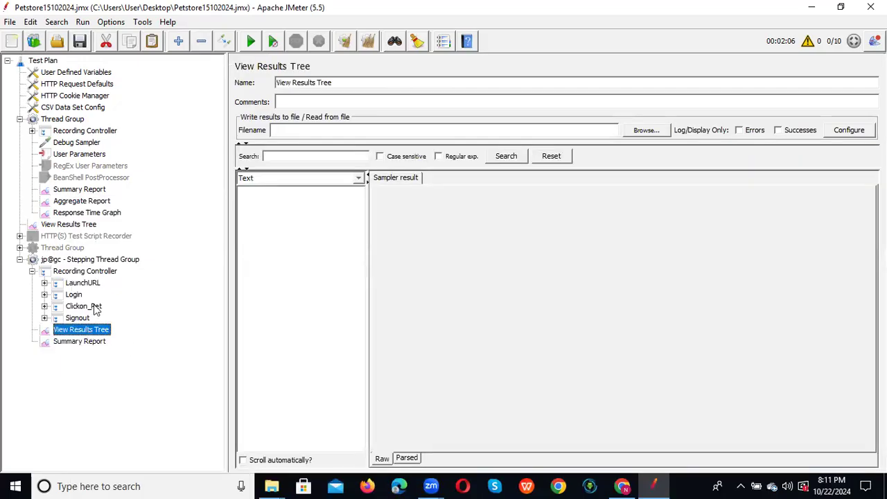
- Set the Stepping Thread Group's hold load time to 3600 seconds
{"action": "left_click", "coordinate": [100, 261]}
{"action": "left_click", "coordinate": [392, 171]}
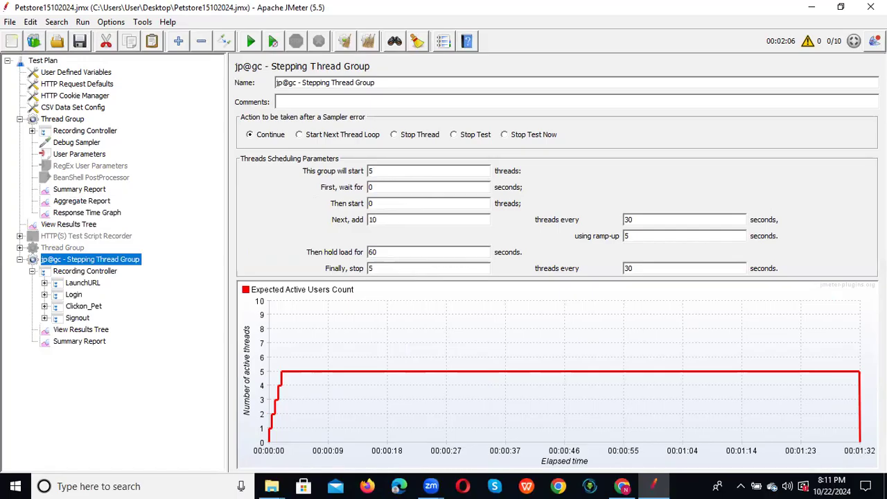
{"action": "left_click_drag", "start_coordinate": [635, 219], "coordinate": [626, 220]}
{"action": "left_click", "coordinate": [385, 253]}
{"action": "key", "text": "BackSpace"}
{"action": "key", "text": "BackSpace"}
{"action": "type", "text": "3600"}
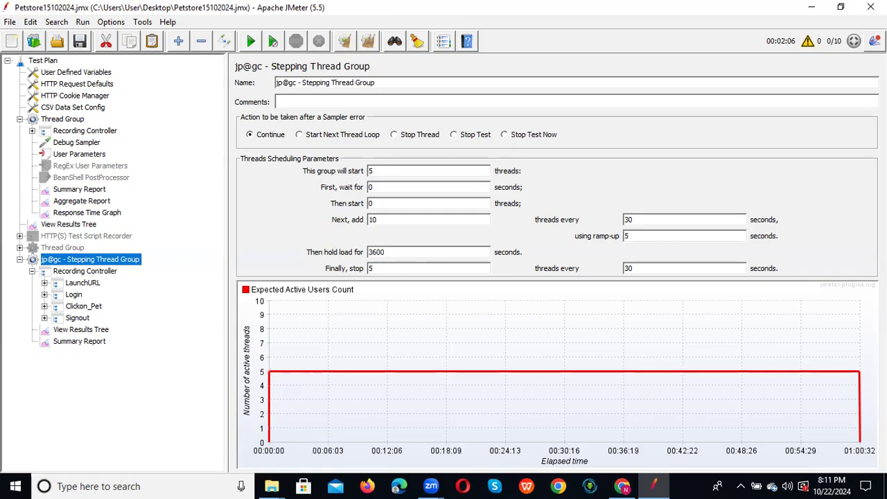
- Set the Stepping Thread Group's hold load time to 60 seconds and its final stop count to 10 threads
{"action": "left_click_drag", "start_coordinate": [395, 253], "coordinate": [359, 254]}
{"action": "type", "text": "60"}
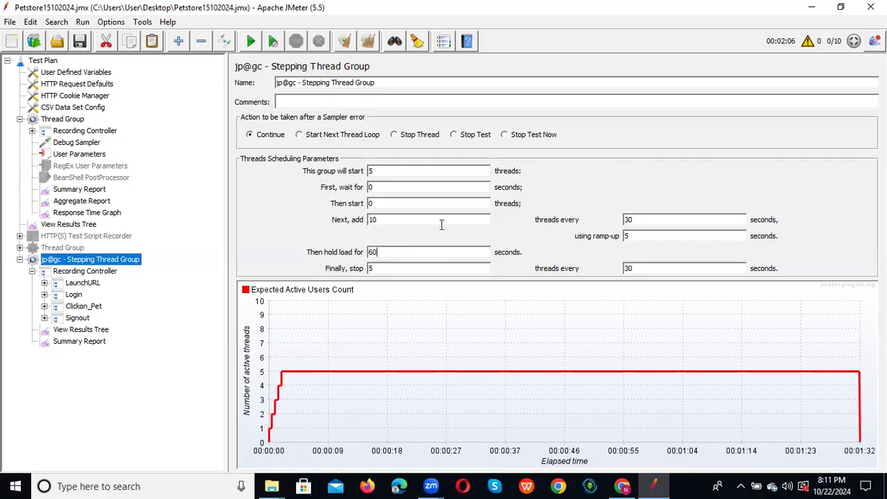
{"action": "left_click", "coordinate": [390, 268]}
{"action": "key", "text": "BackSpace"}
{"action": "type", "text": "10"}
- Collapse and disable the first Thread Group, and disable the View Results Tree directly under the Test Plan
{"action": "left_click", "coordinate": [20, 120]}
{"action": "right_click", "coordinate": [50, 122]}
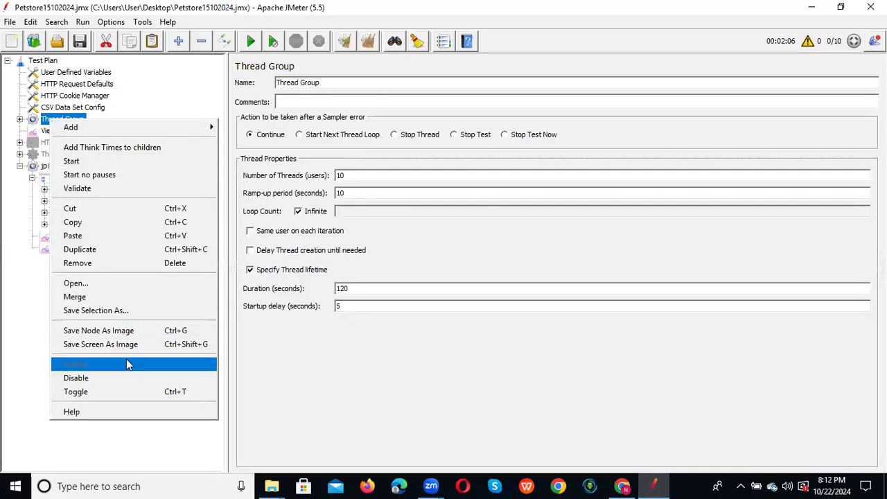
{"action": "left_click", "coordinate": [118, 378]}
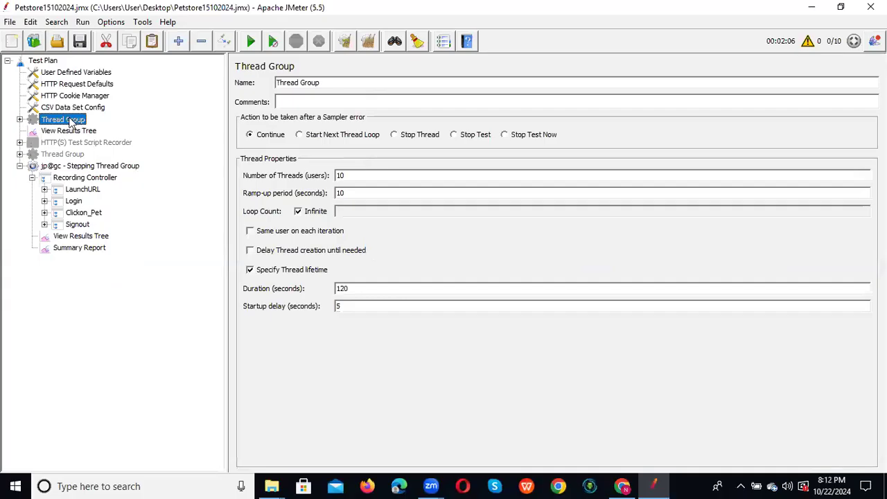
{"action": "left_click", "coordinate": [64, 130]}
{"action": "right_click", "coordinate": [61, 129]}
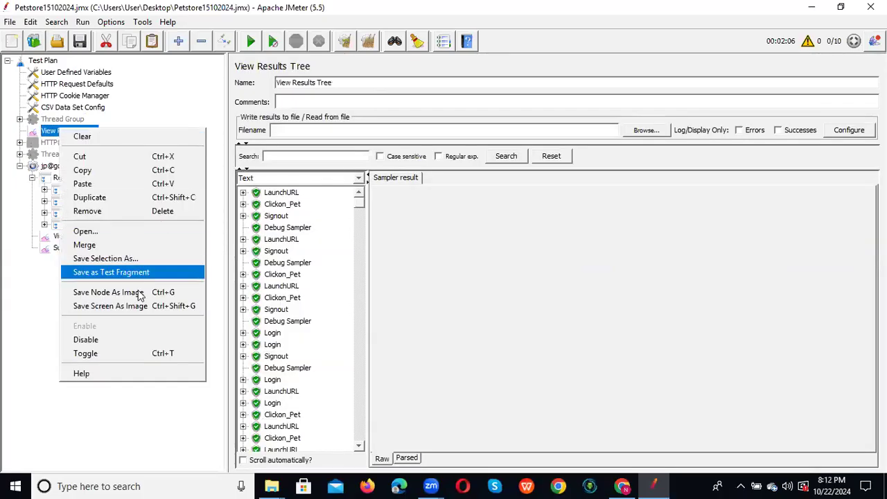
{"action": "left_click", "coordinate": [107, 340]}
- Run the test with the Stepping Thread Group and review its View Results Tree and Summary Report
{"action": "left_click", "coordinate": [98, 167]}
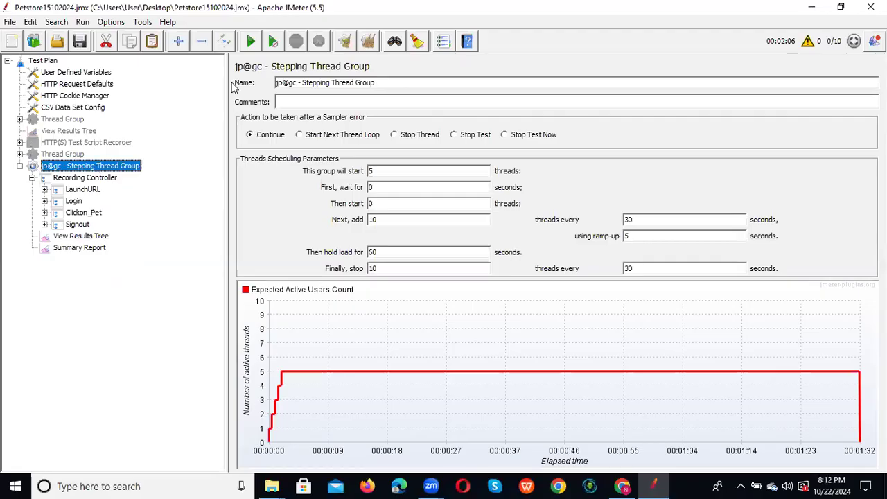
{"action": "left_click", "coordinate": [251, 42]}
{"action": "left_click", "coordinate": [90, 237]}
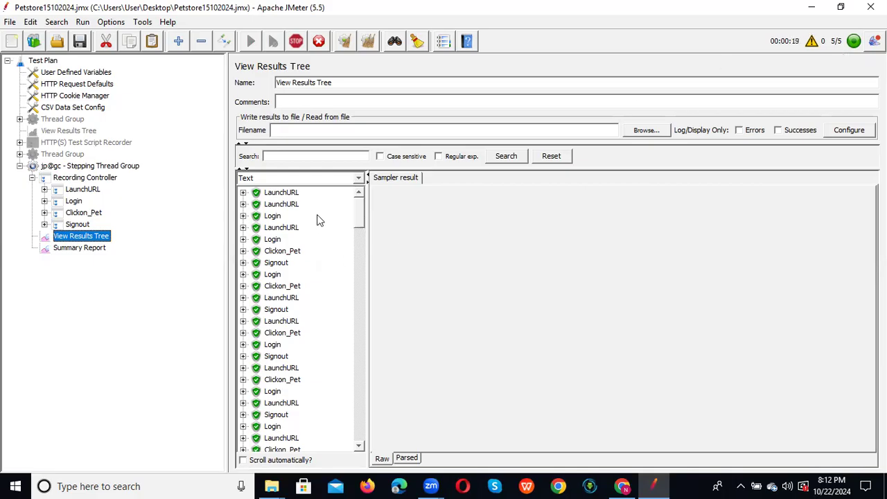
{"action": "left_click", "coordinate": [88, 250]}
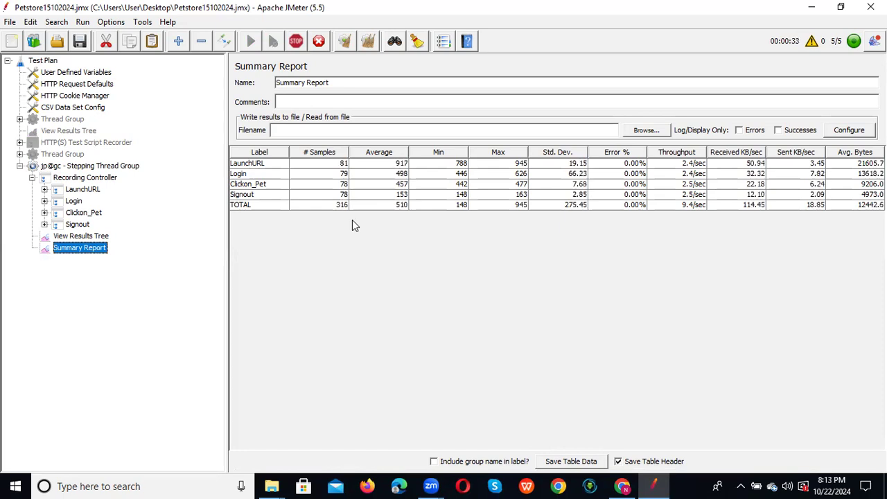
{"action": "left_click", "coordinate": [69, 123]}
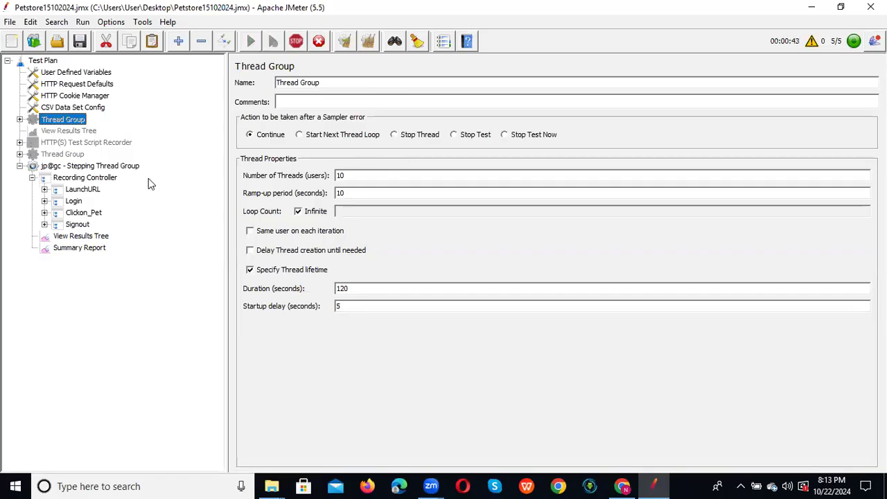
- Set the Stepping Thread Group's final stop count to 5 threads
{"action": "left_click", "coordinate": [104, 167]}
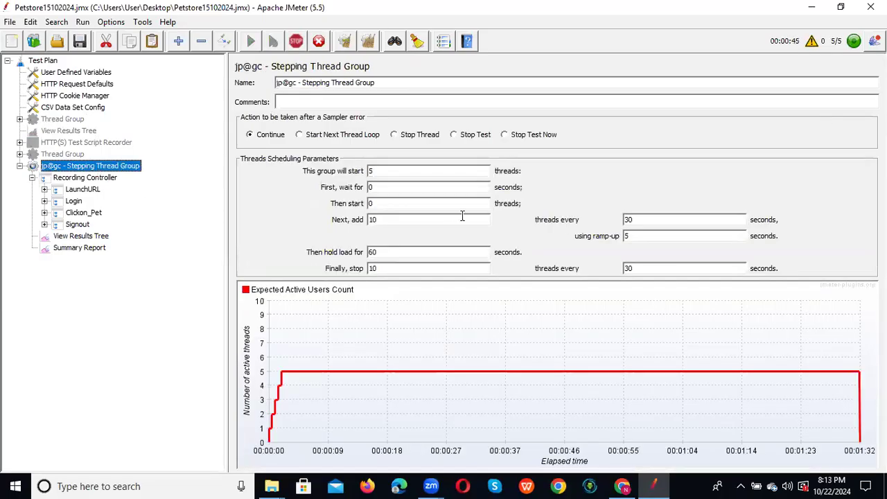
{"action": "left_click", "coordinate": [382, 171]}
{"action": "left_click", "coordinate": [382, 252]}
{"action": "key", "text": "BackSpace"}
{"action": "key", "text": "BackSpace"}
{"action": "type", "text": "5"}
{"action": "left_click_drag", "start_coordinate": [671, 269], "coordinate": [609, 268]}
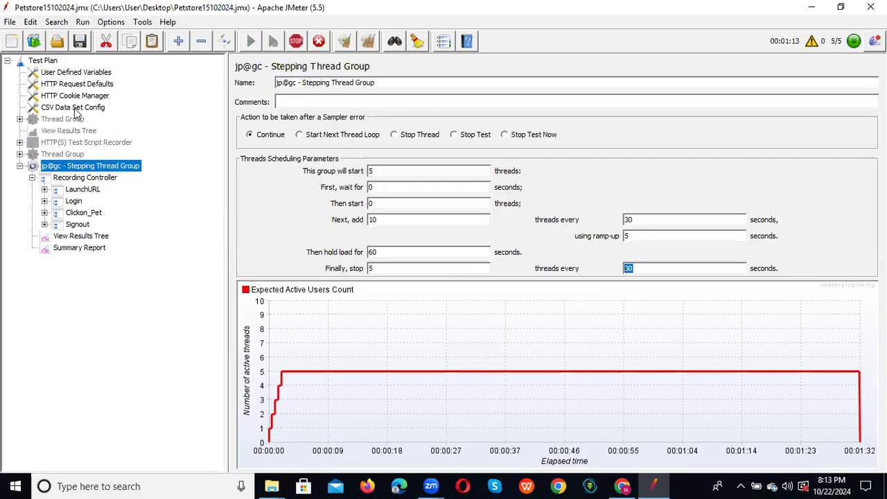
- Add a jp@gc - Ultimate Thread Group to the Test Plan
{"action": "right_click", "coordinate": [50, 63]}
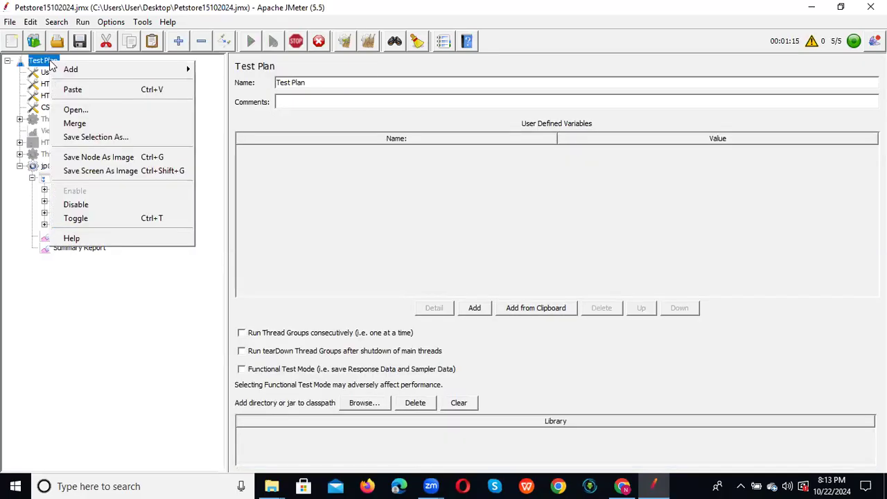
{"action": "mouse_move", "coordinate": [187, 70]}
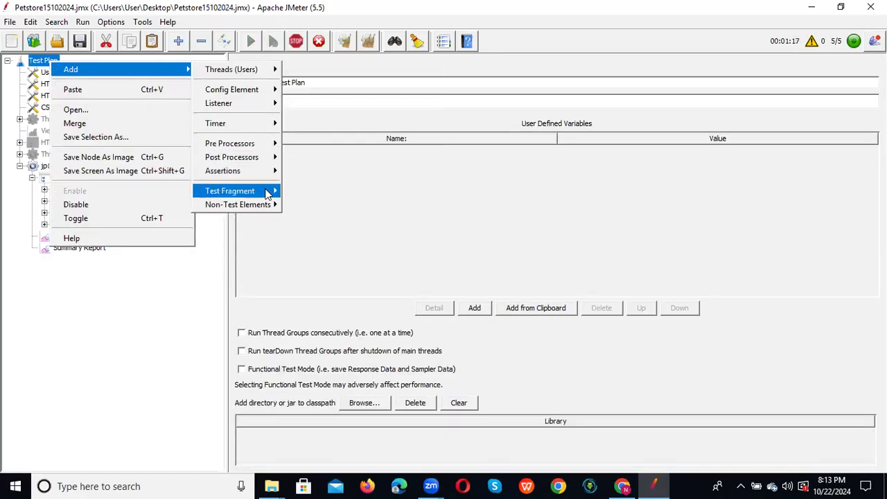
{"action": "mouse_move", "coordinate": [264, 72]}
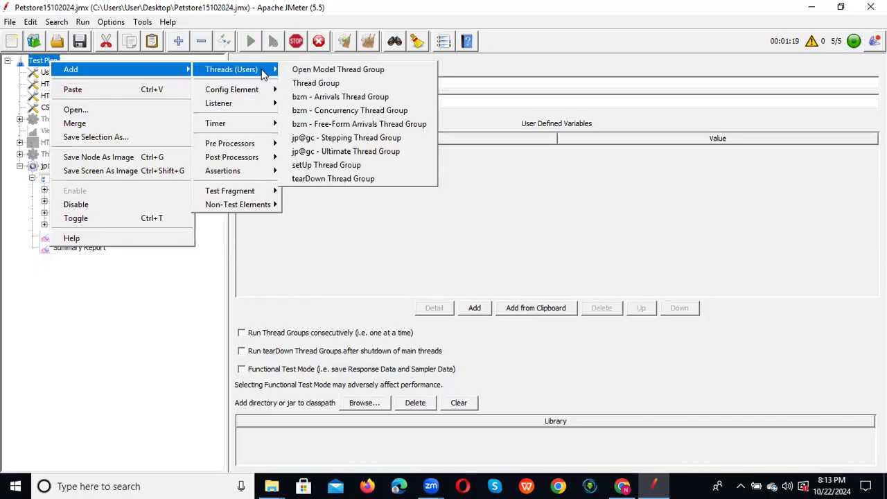
{"action": "left_click", "coordinate": [369, 151]}
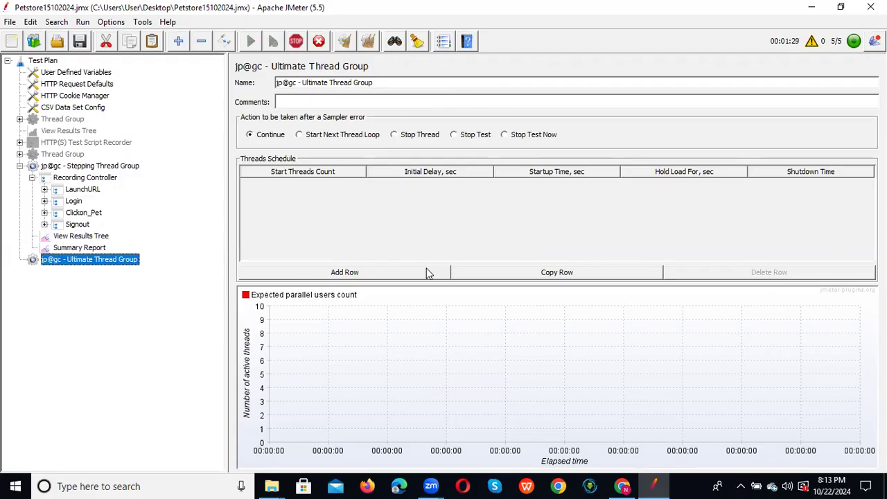
- Add a first row to the Ultimate Thread Group's threads schedule and set its start threads count to 2
{"action": "left_click", "coordinate": [405, 271]}
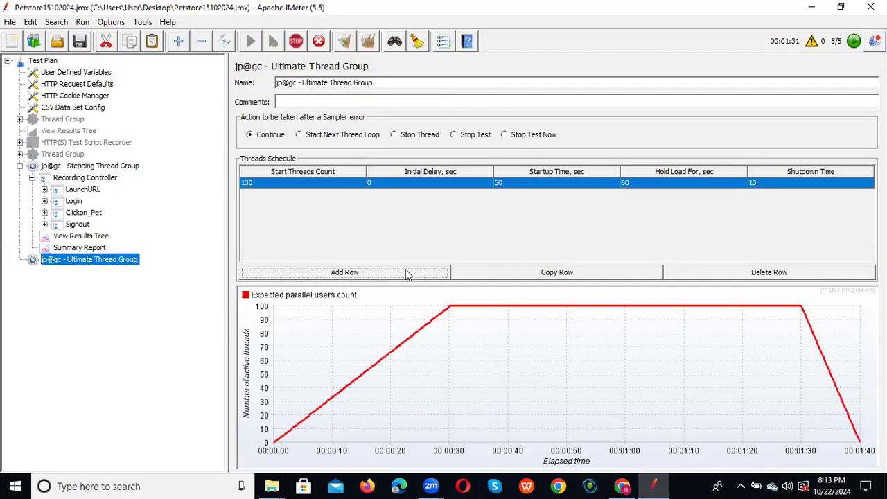
{"action": "double_click", "coordinate": [278, 183]}
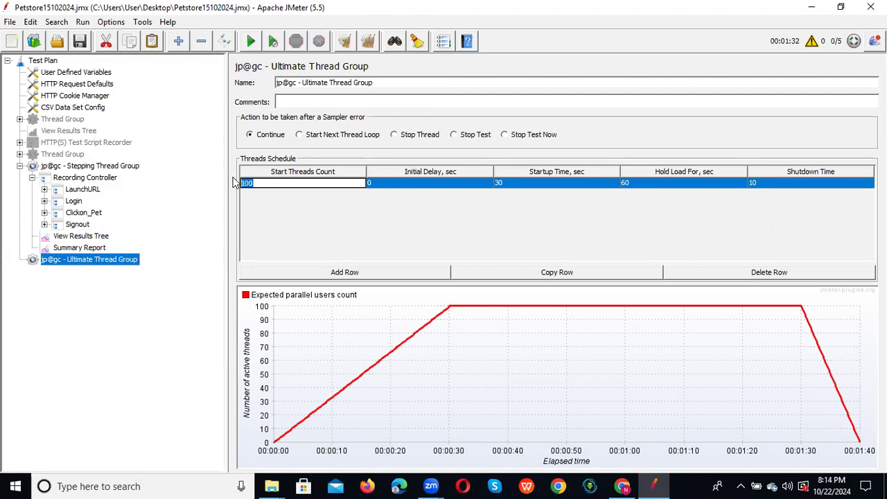
{"action": "type", "text": "2"}
{"action": "left_click", "coordinate": [408, 183]}
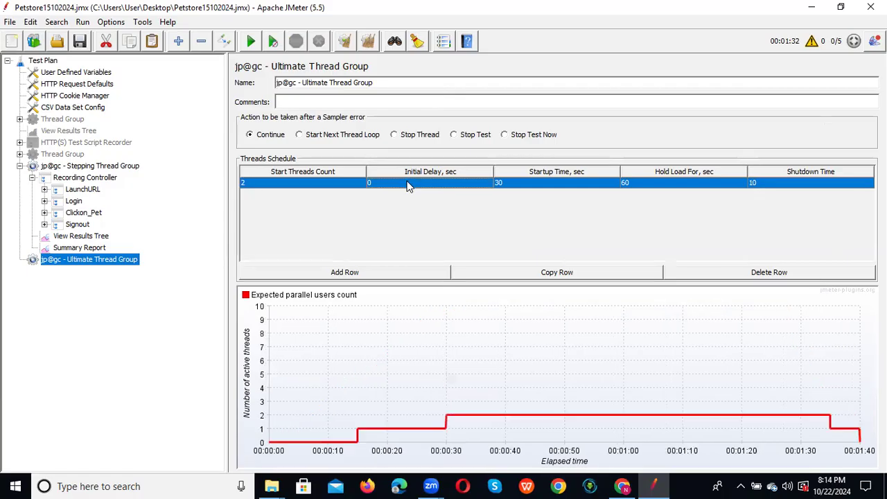
{"action": "double_click", "coordinate": [520, 183]}
{"action": "left_click_drag", "start_coordinate": [521, 184], "coordinate": [497, 183]}
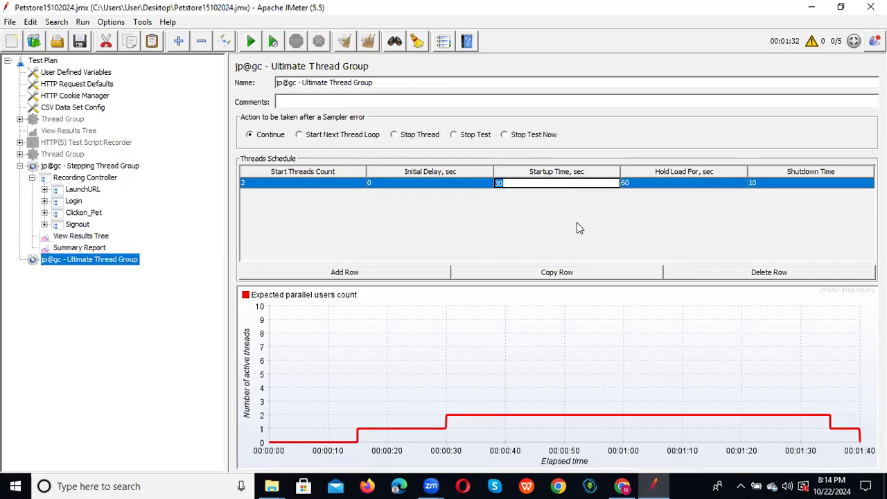
{"action": "left_click", "coordinate": [525, 181]}
{"action": "double_click", "coordinate": [695, 182]}
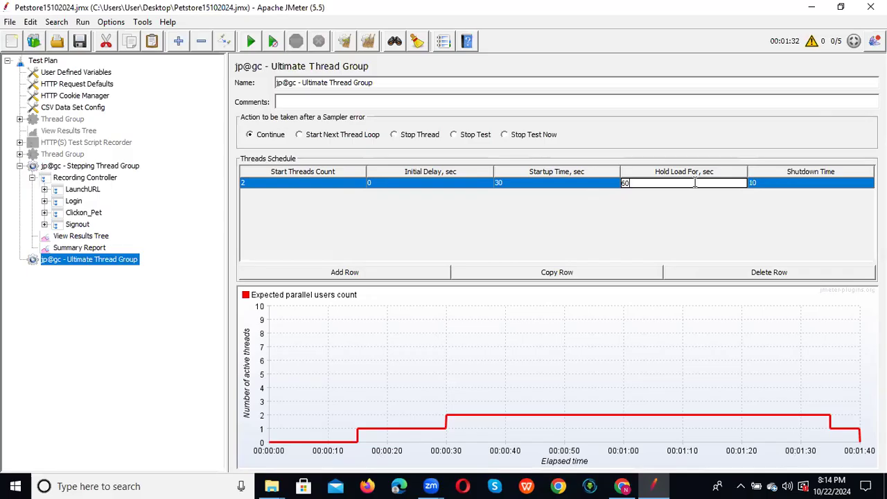
{"action": "double_click", "coordinate": [775, 183]}
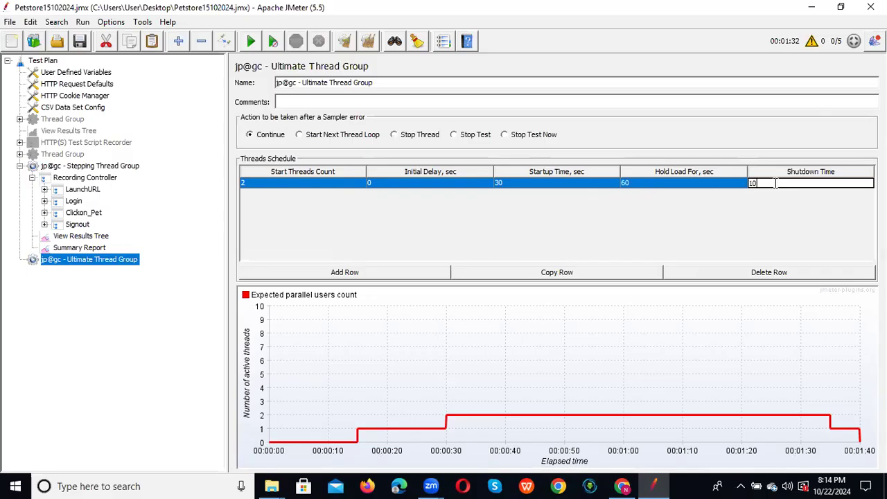
{"action": "left_click_drag", "start_coordinate": [776, 183], "coordinate": [746, 186]}
- Add a second schedule row with a start threads count of 4 and a startup time of 10 seconds
{"action": "left_click", "coordinate": [349, 271]}
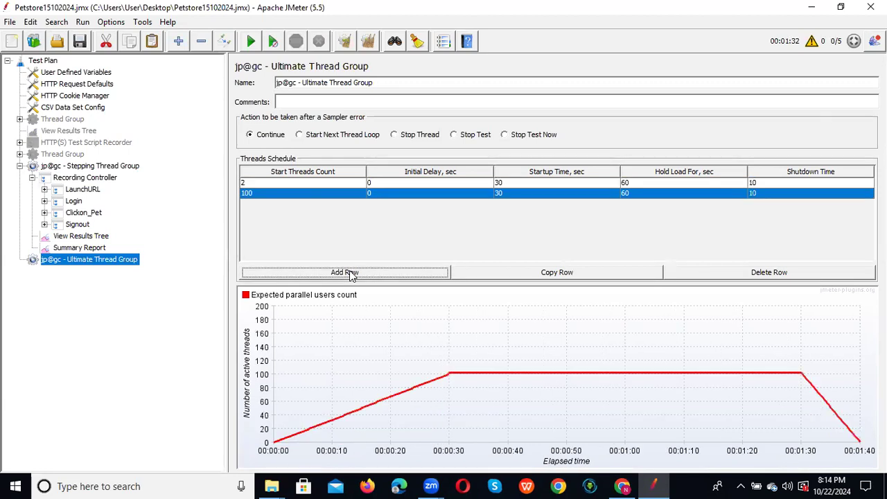
{"action": "double_click", "coordinate": [279, 195]}
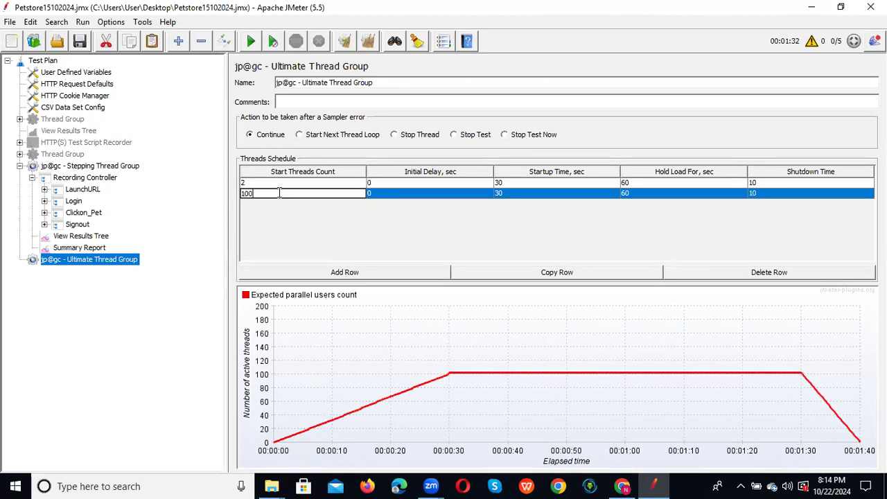
{"action": "type", "text": "4"}
{"action": "double_click", "coordinate": [507, 194]}
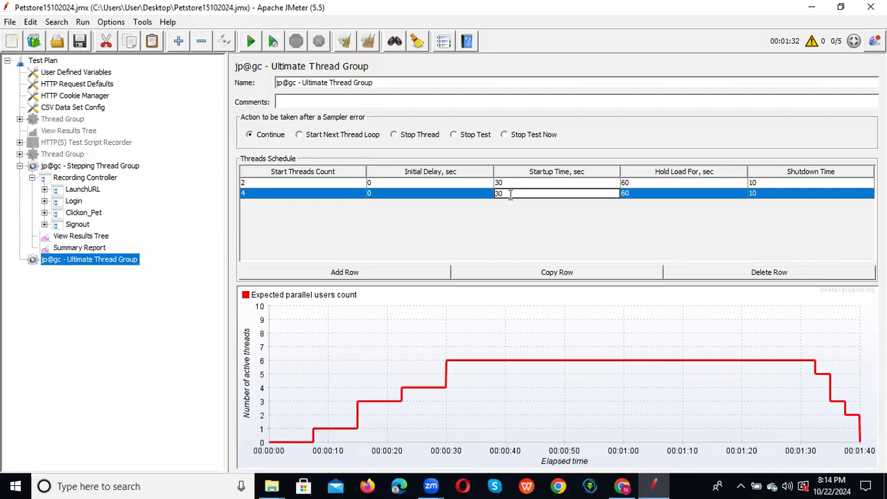
{"action": "double_click", "coordinate": [496, 195]}
{"action": "type", "text": "10"}
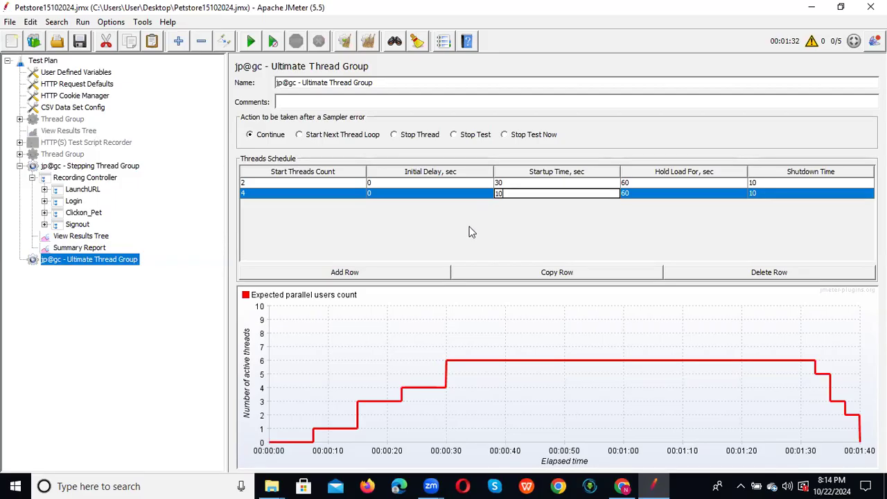
{"action": "left_click", "coordinate": [649, 198]}
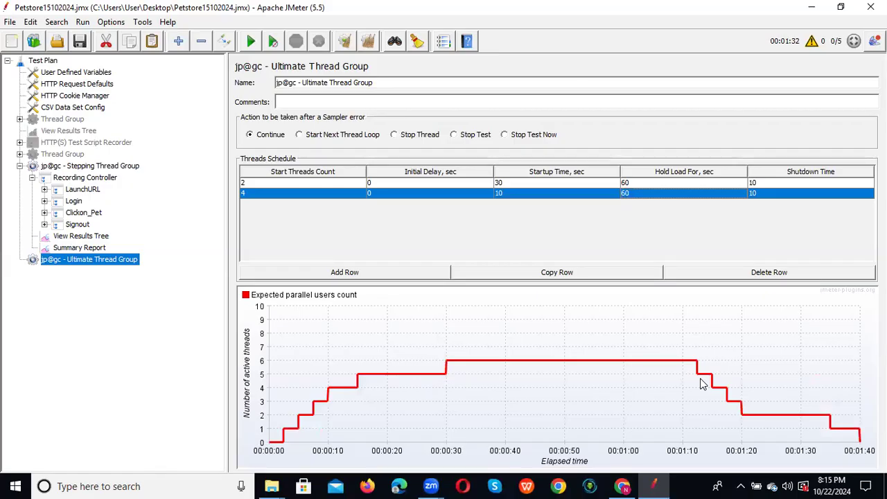
- Add a third schedule row and set its start threads count to 6
{"action": "left_click", "coordinate": [365, 272]}
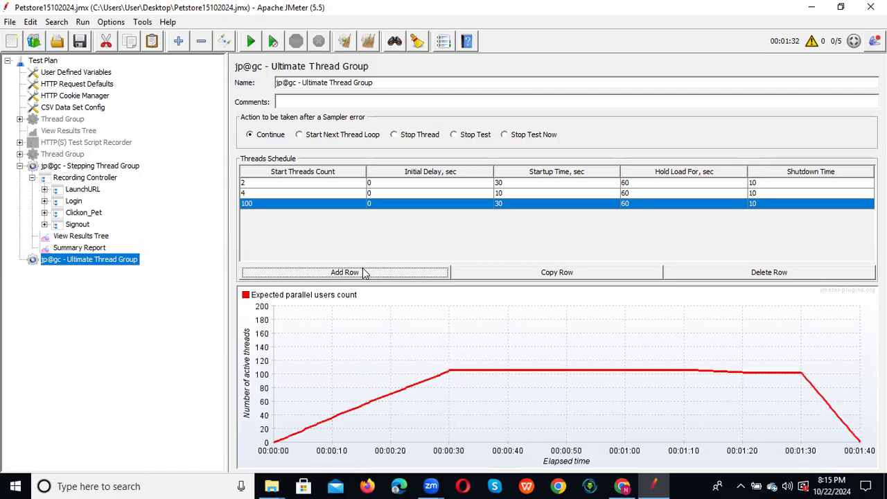
{"action": "double_click", "coordinate": [274, 204]}
{"action": "left_click_drag", "start_coordinate": [267, 204], "coordinate": [223, 205]}
{"action": "type", "text": "6"}
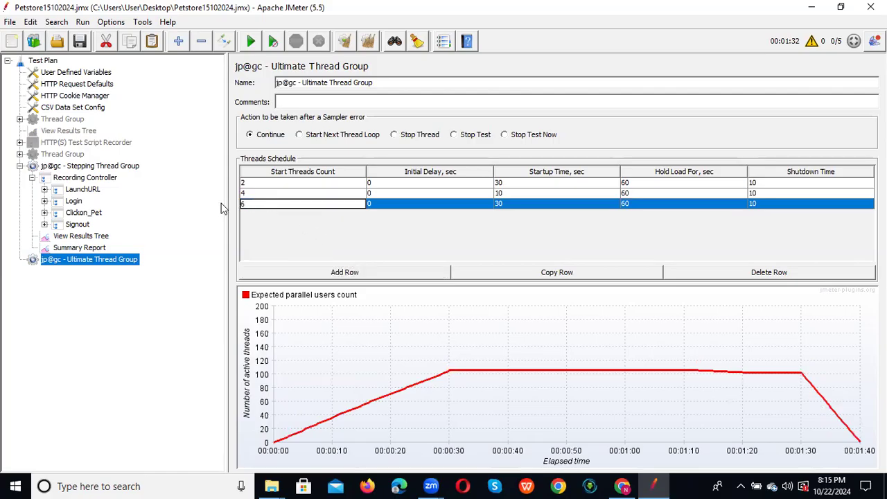
{"action": "left_click", "coordinate": [411, 207]}
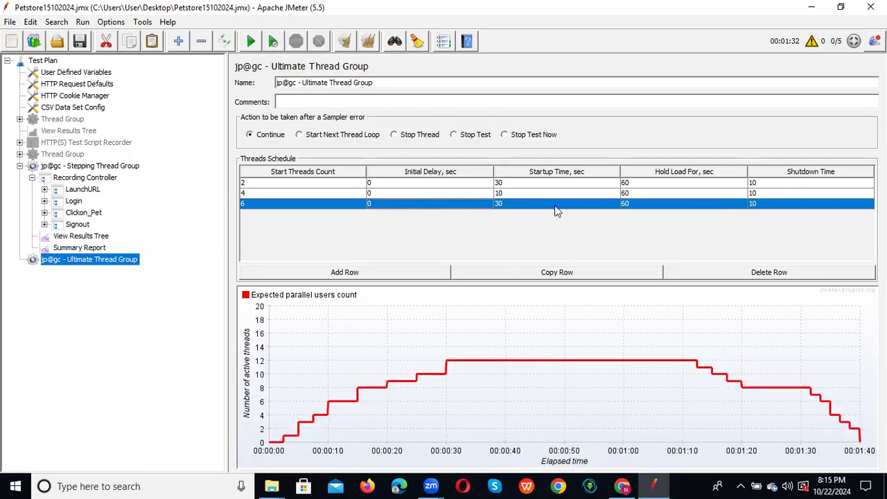
{"action": "double_click", "coordinate": [516, 207]}
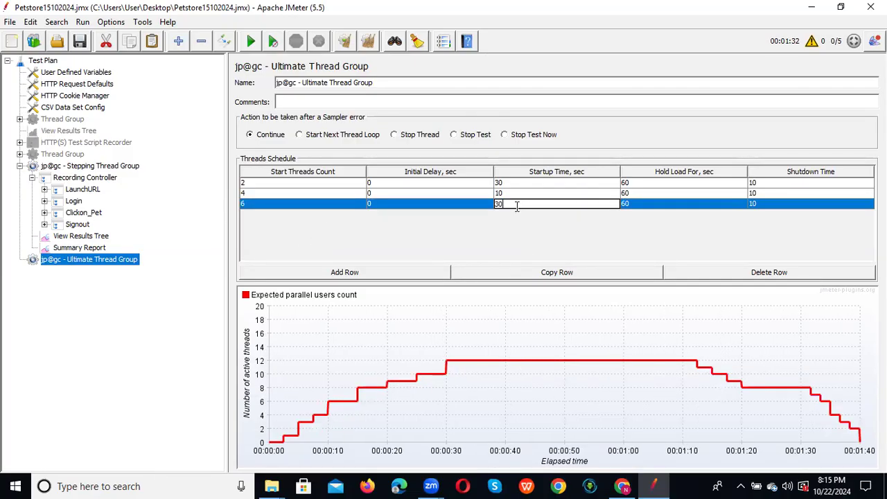
{"action": "left_click_drag", "start_coordinate": [510, 205], "coordinate": [491, 204]}
- Set the startup time of the second schedule row to 30 seconds
{"action": "left_click", "coordinate": [499, 195]}
{"action": "double_click", "coordinate": [500, 195]}
{"action": "left_click_drag", "start_coordinate": [499, 194], "coordinate": [485, 193]}
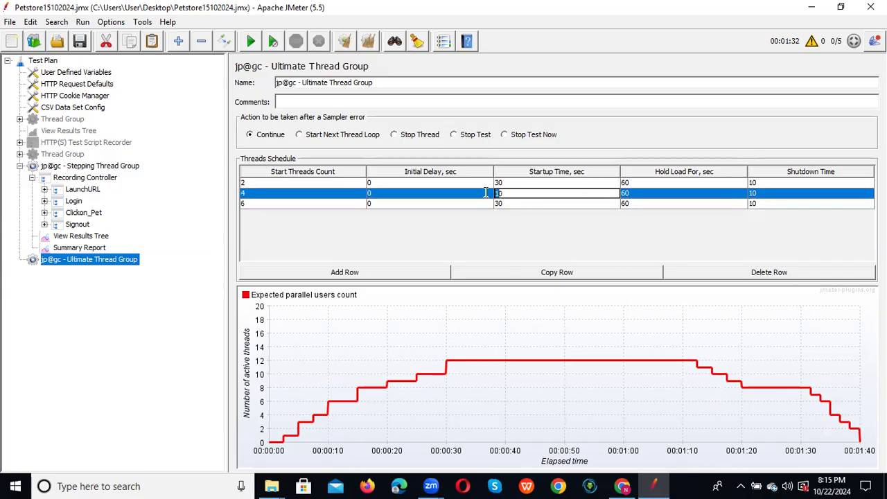
{"action": "type", "text": "3"}
{"action": "left_click", "coordinate": [662, 197]}
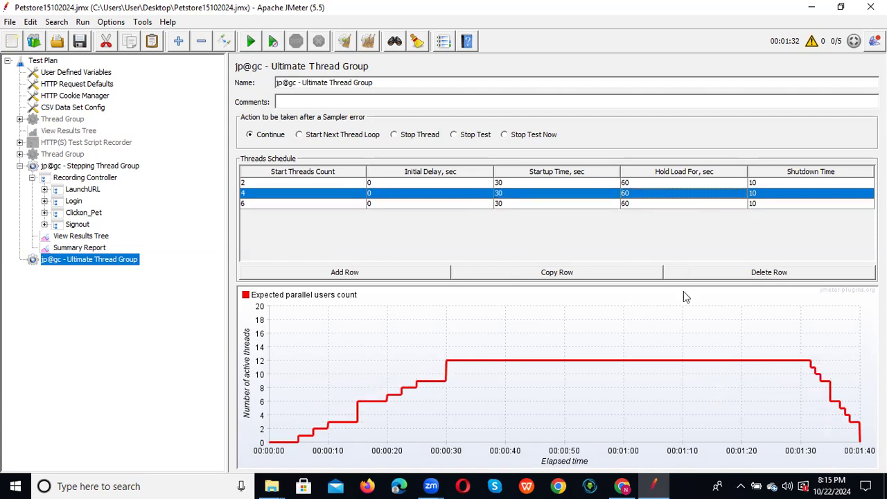
- Set the hold load time of all three Ultimate Thread Group schedule rows to 30 seconds
{"action": "left_click", "coordinate": [639, 203]}
{"action": "double_click", "coordinate": [635, 193]}
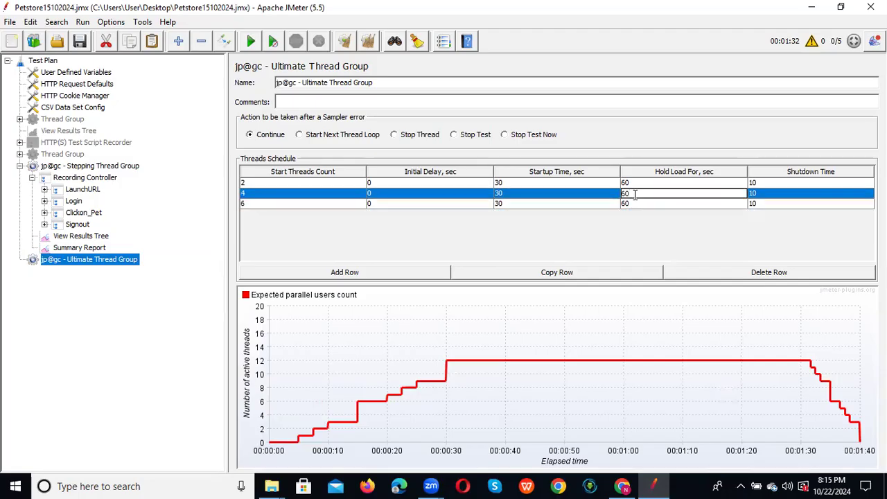
{"action": "double_click", "coordinate": [635, 182]}
{"action": "key", "text": "BackSpace"}
{"action": "key", "text": "BackSpace"}
{"action": "type", "text": "30"}
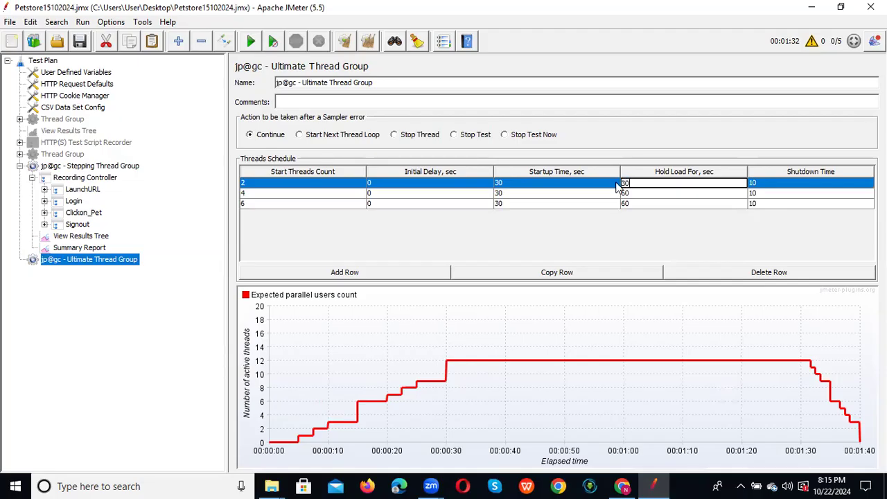
{"action": "double_click", "coordinate": [633, 193]}
{"action": "left_click_drag", "start_coordinate": [632, 193], "coordinate": [601, 194]}
{"action": "type", "text": "30"}
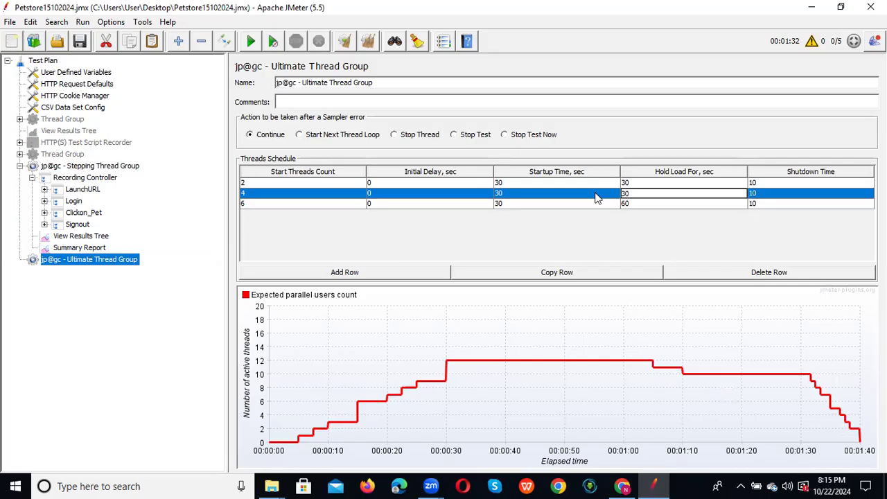
{"action": "left_click", "coordinate": [629, 204]}
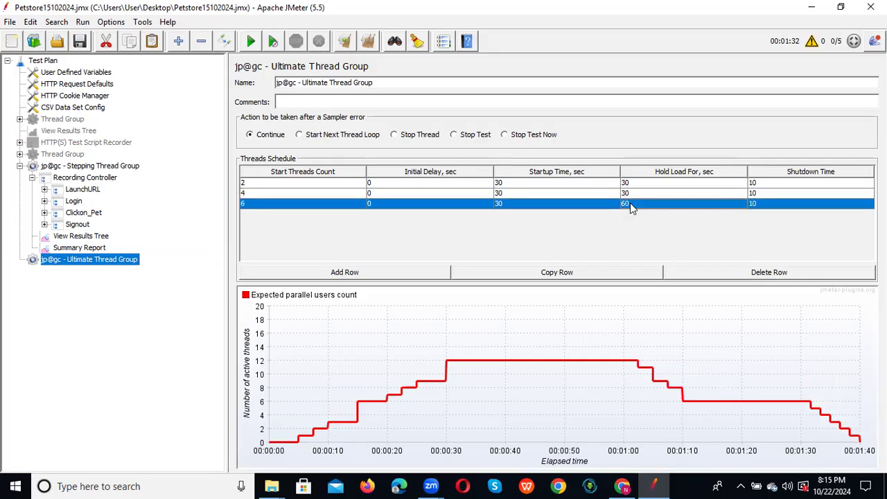
{"action": "double_click", "coordinate": [632, 203]}
{"action": "left_click_drag", "start_coordinate": [632, 202], "coordinate": [615, 204]}
{"action": "type", "text": "30"}
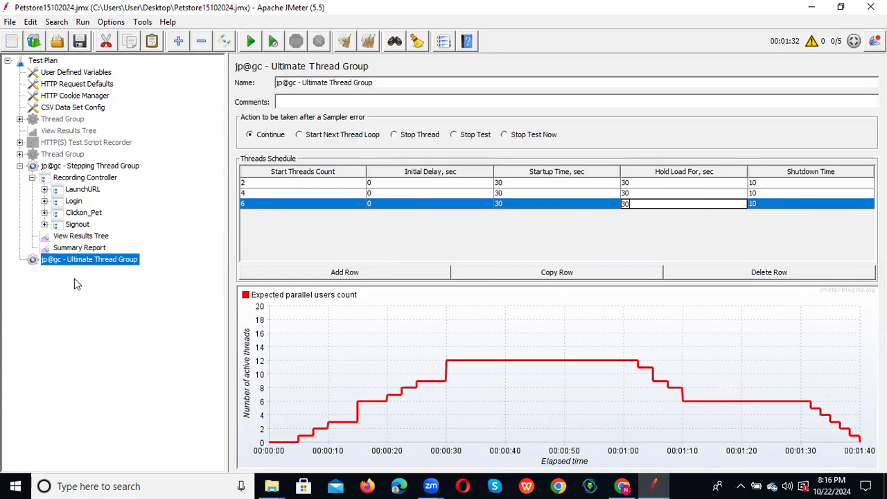
{"action": "left_click", "coordinate": [82, 183]}
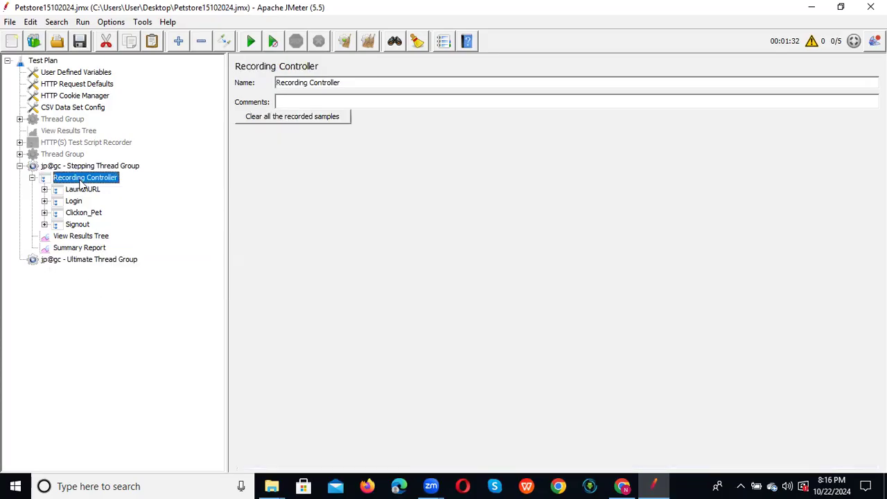
{"action": "left_click", "coordinate": [86, 262]}
{"action": "left_click_drag", "start_coordinate": [87, 169], "coordinate": [85, 262]}
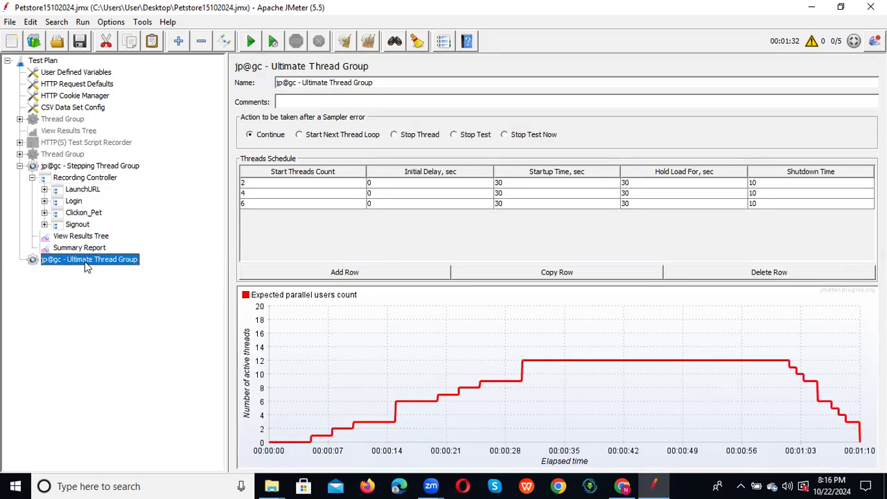
{"action": "left_click", "coordinate": [89, 179]}
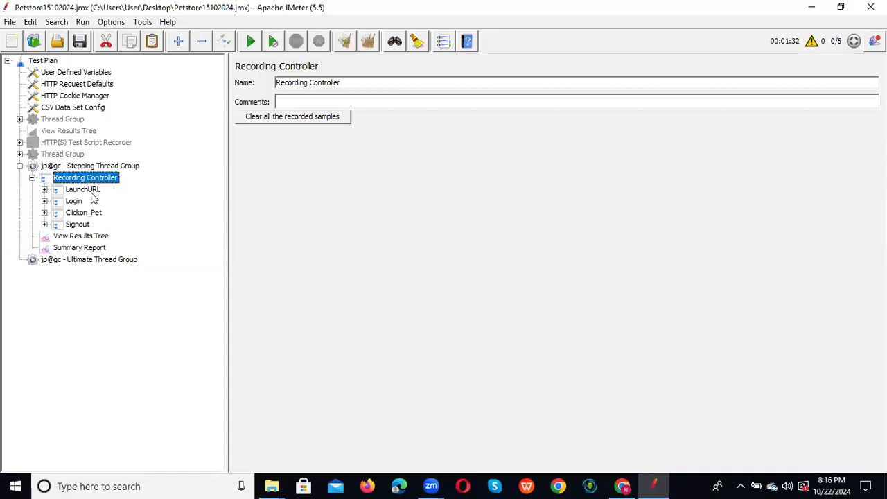
{"action": "left_click", "coordinate": [86, 260]}
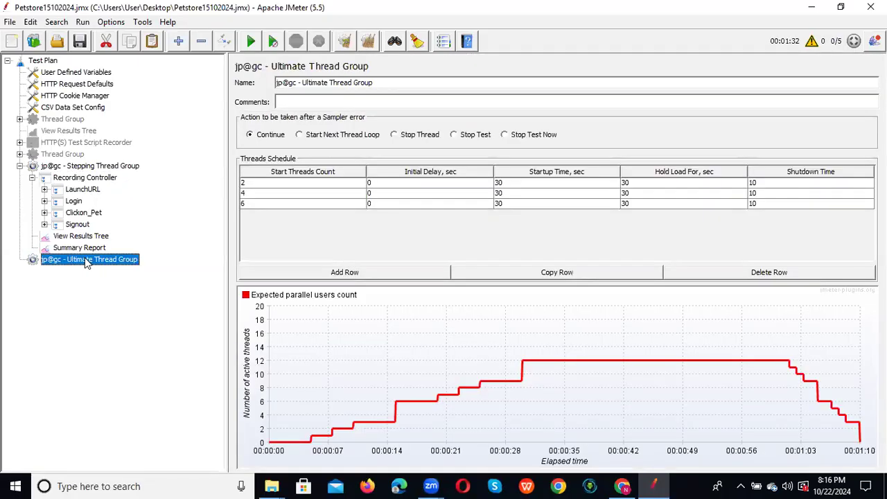
{"action": "left_click", "coordinate": [98, 165]}
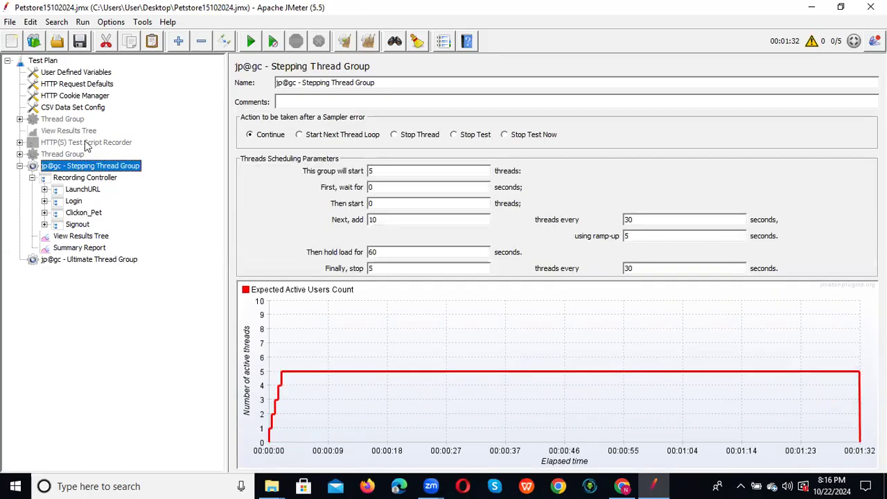
- Add a tearDown Thread Group to the Test Plan and enable its Specify Thread lifetime option
{"action": "right_click", "coordinate": [55, 63]}
{"action": "mouse_move", "coordinate": [174, 80]}
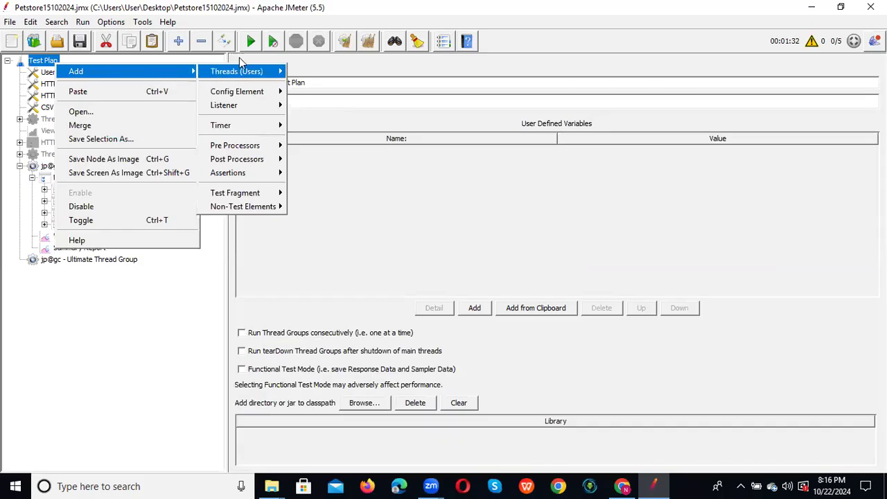
{"action": "mouse_move", "coordinate": [253, 68]}
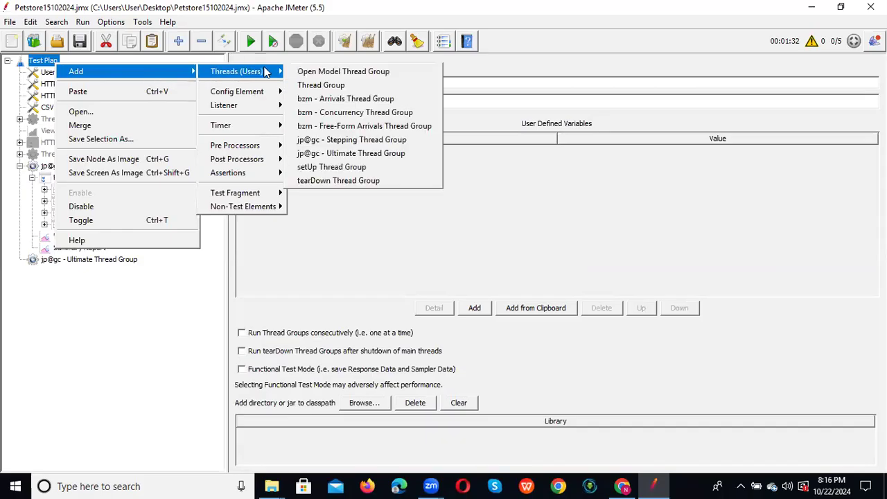
{"action": "left_click", "coordinate": [378, 181]}
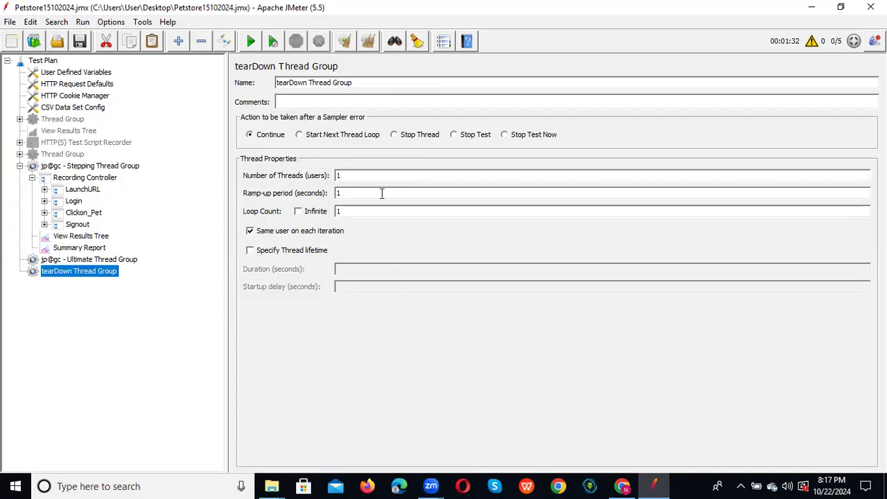
{"action": "left_click", "coordinate": [250, 251]}
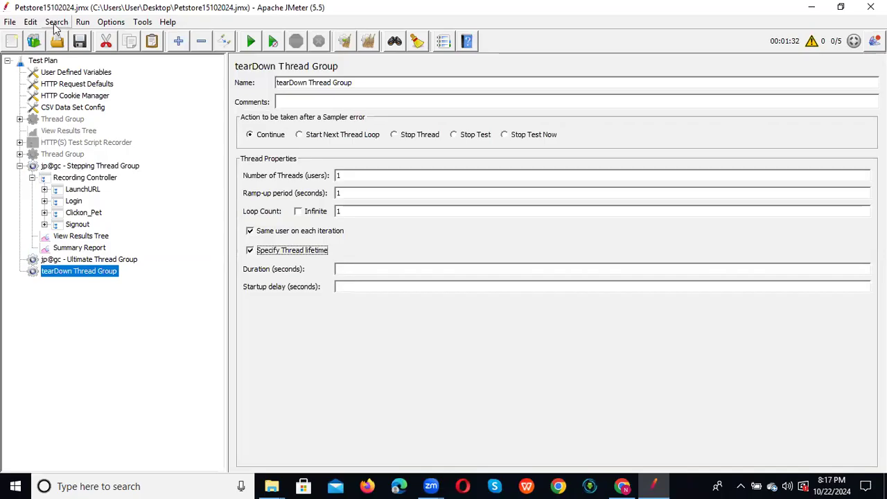
- Add a setUp Thread Group to the Test Plan
{"action": "left_click", "coordinate": [43, 61]}
{"action": "right_click", "coordinate": [42, 61]}
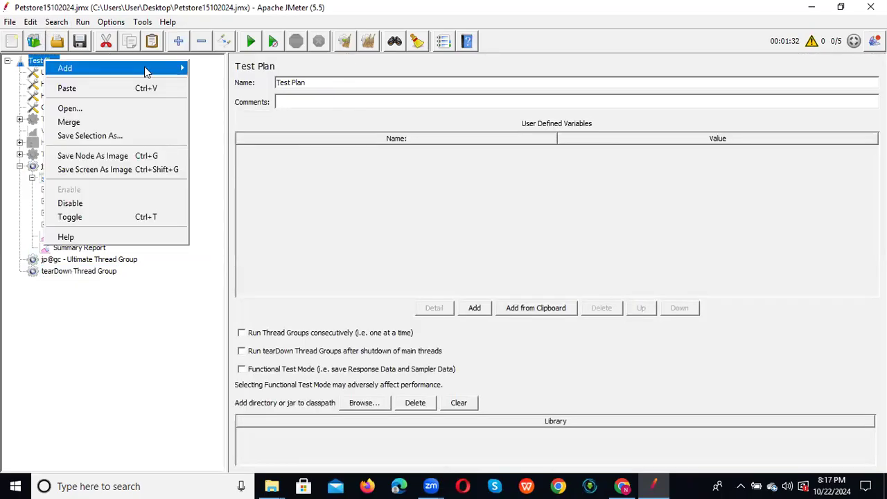
{"action": "mouse_move", "coordinate": [143, 69]}
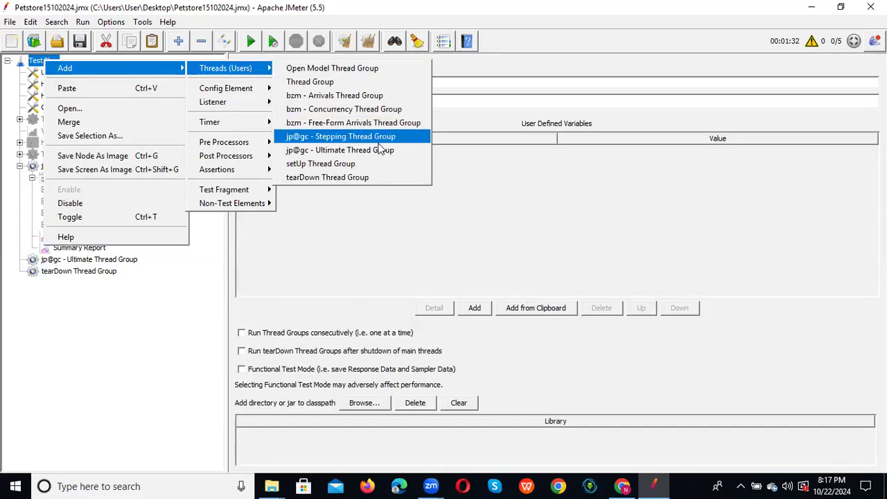
{"action": "left_click", "coordinate": [360, 164]}
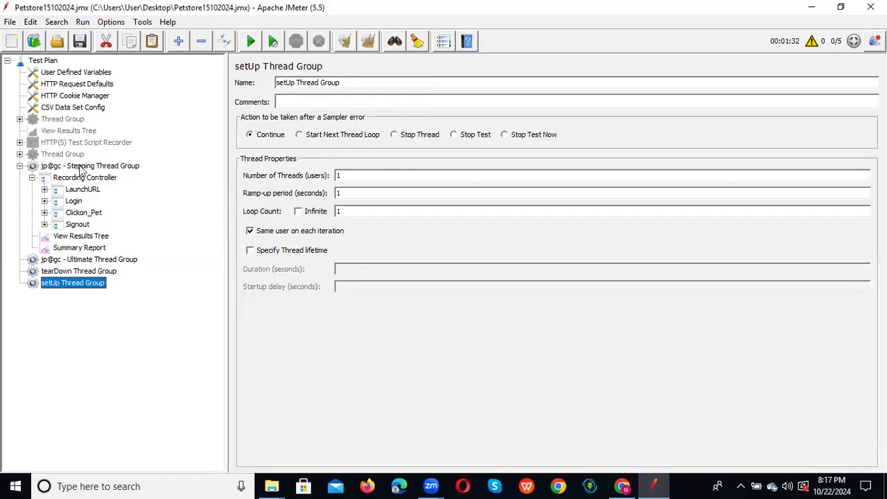
- Set the start threads count of the second and third Ultimate Thread Group schedule rows to 2
{"action": "left_click", "coordinate": [101, 168]}
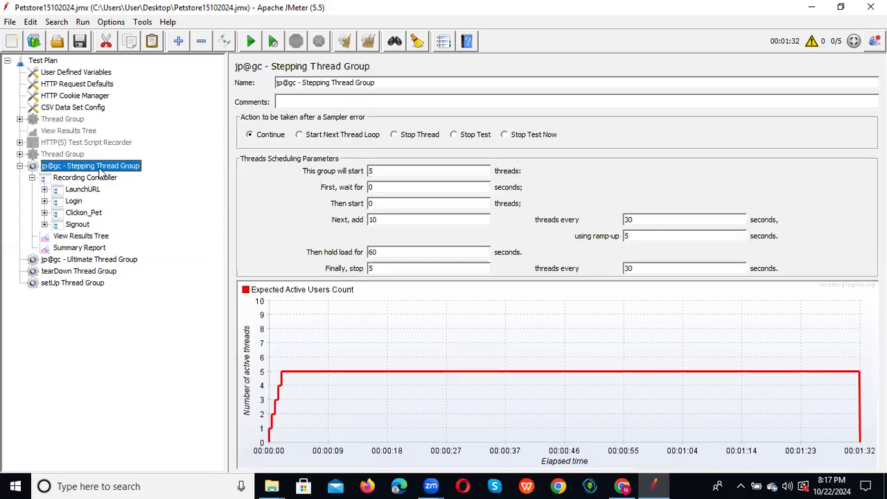
{"action": "left_click", "coordinate": [115, 262]}
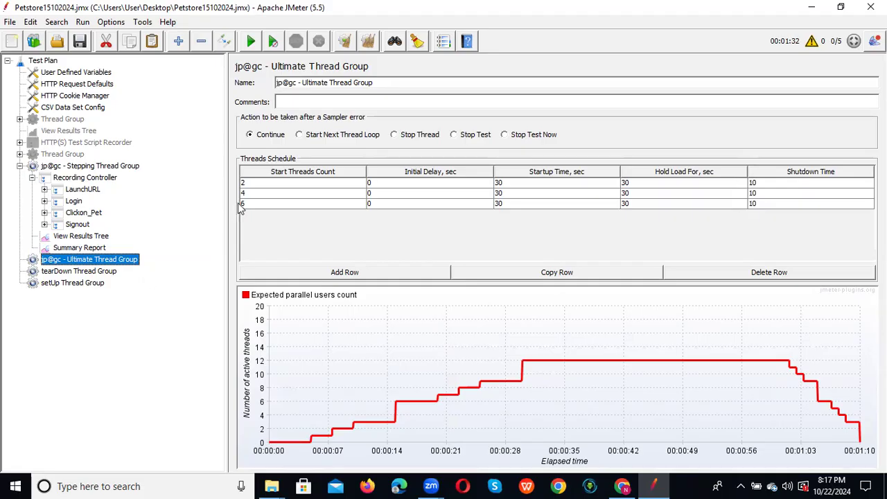
{"action": "double_click", "coordinate": [258, 193]}
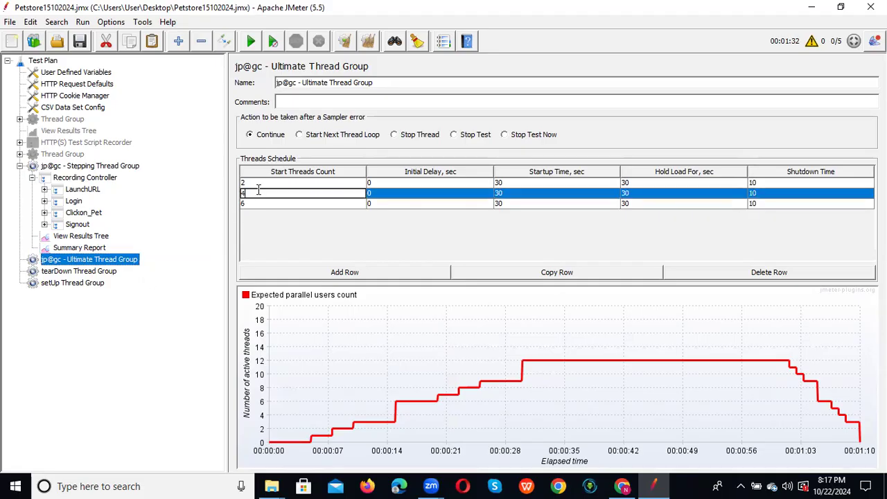
{"action": "key", "text": "BackSpace"}
{"action": "type", "text": "2"}
{"action": "double_click", "coordinate": [255, 202]}
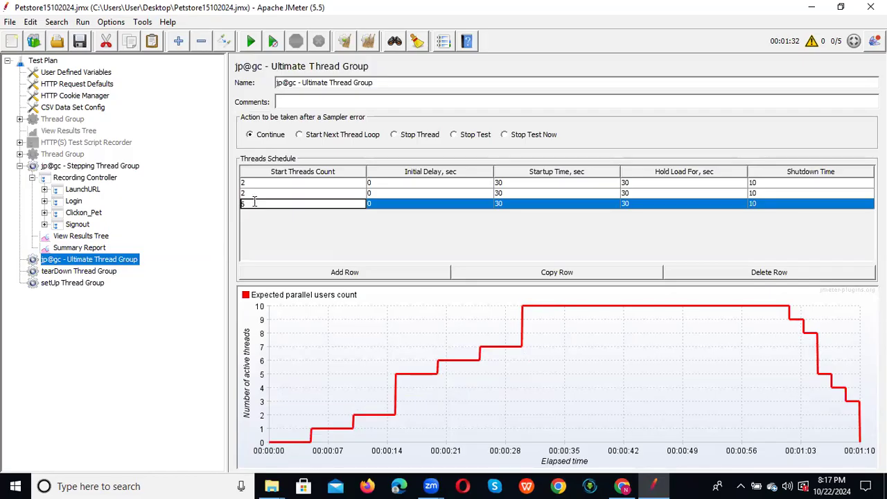
{"action": "key", "text": "BackSpace"}
{"action": "type", "text": "2"}
{"action": "left_click", "coordinate": [431, 207]}
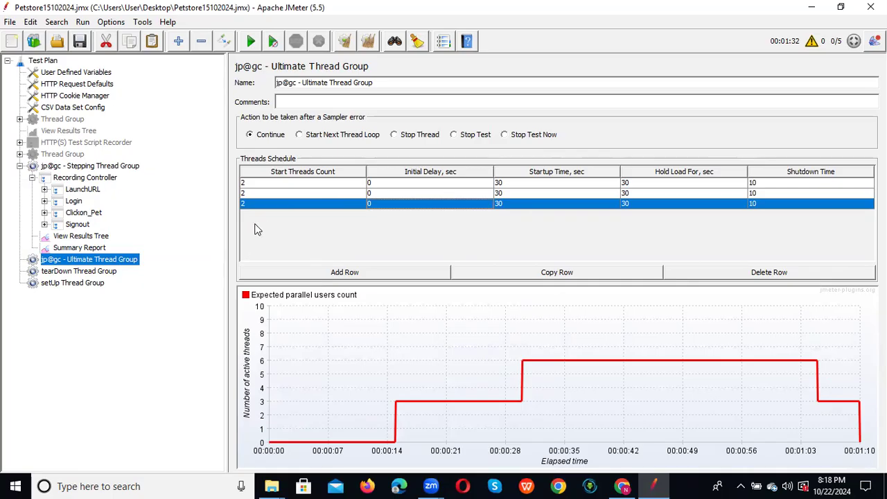
- Show the Stepping Thread Group settings and collapse its branch in the test plan tree
{"action": "left_click", "coordinate": [88, 167]}
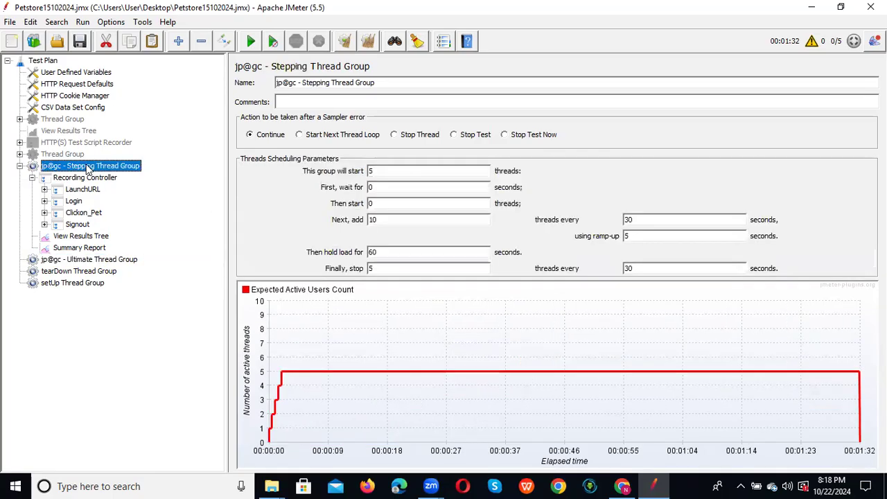
{"action": "left_click", "coordinate": [20, 165]}
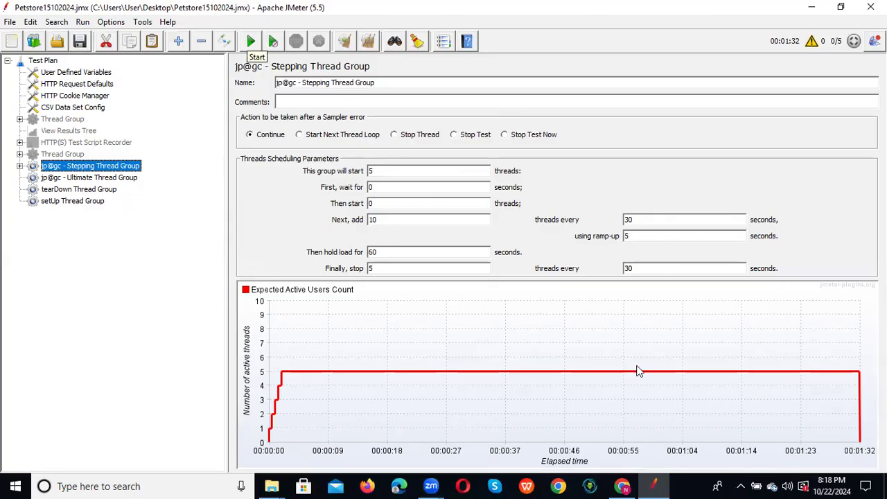
- Open Task Manager, examine the CPU performance graph, and minimize the Task Manager window
{"action": "right_click", "coordinate": [688, 483]}
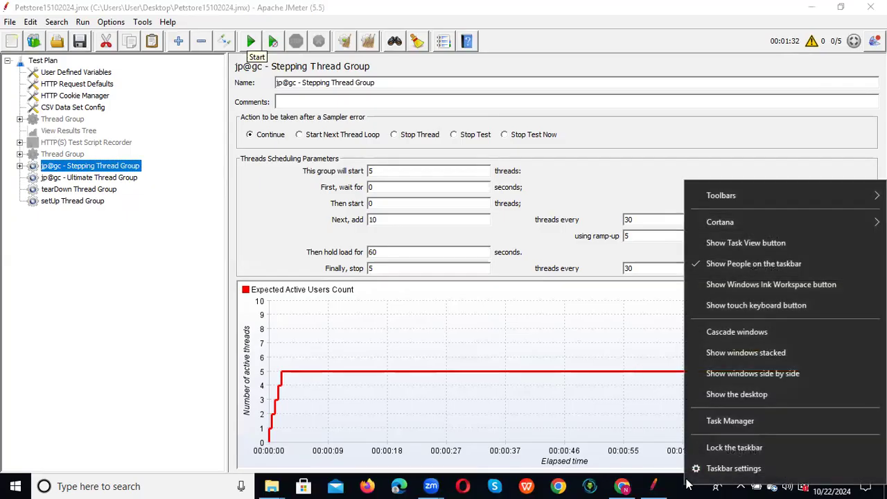
{"action": "left_click", "coordinate": [744, 421]}
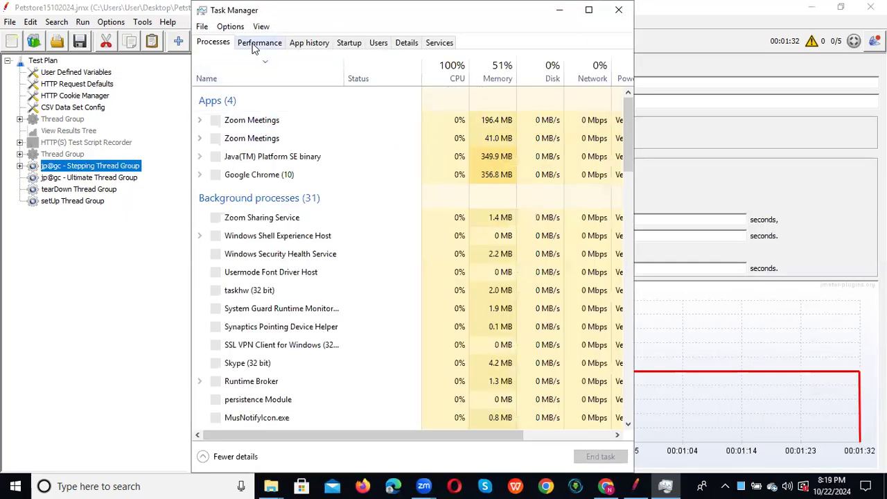
{"action": "left_click", "coordinate": [256, 43]}
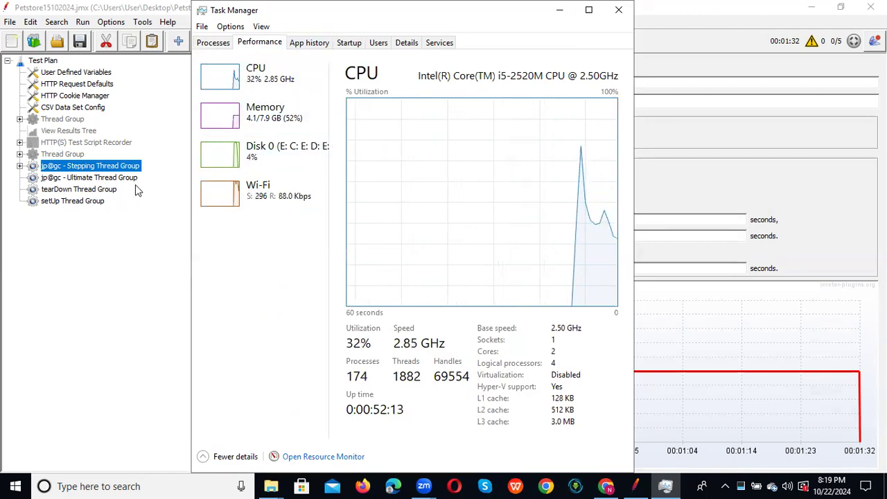
{"action": "left_click", "coordinate": [555, 14]}
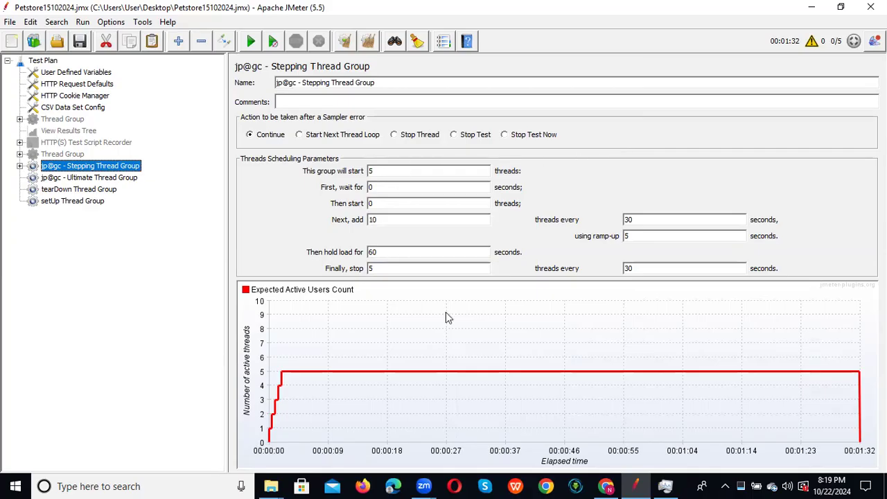
- Open a blank Notepad document and maximize its window
{"action": "left_click", "coordinate": [149, 485]}
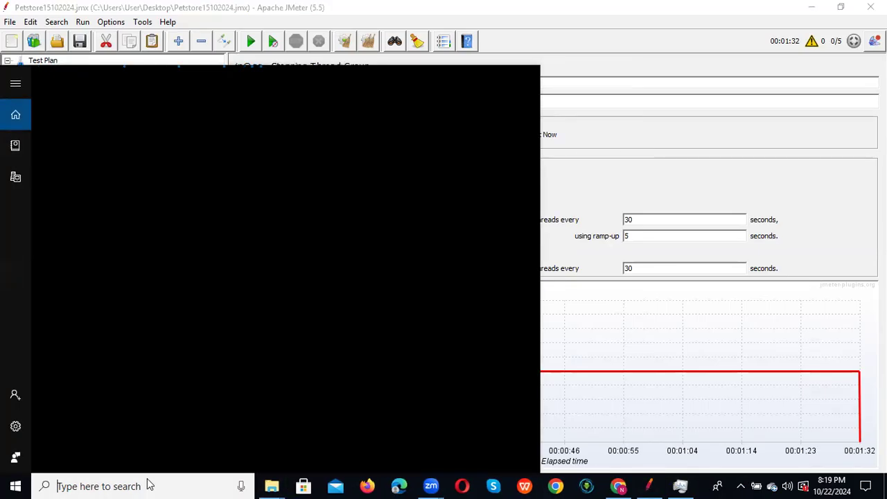
{"action": "type", "text": "Note"}
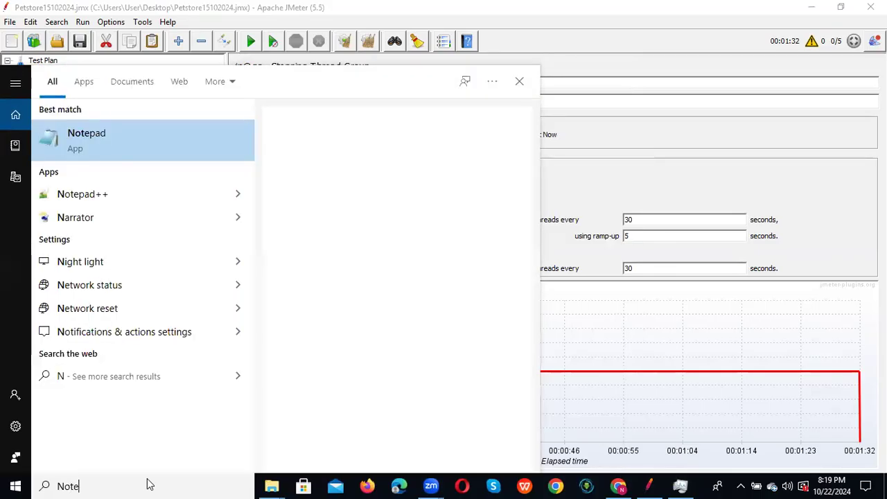
{"action": "left_click", "coordinate": [109, 140]}
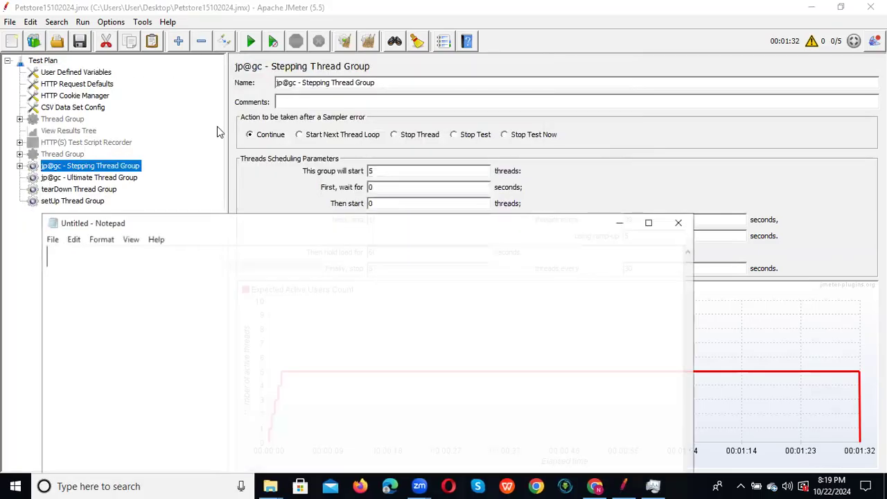
{"action": "left_click", "coordinate": [650, 222]}
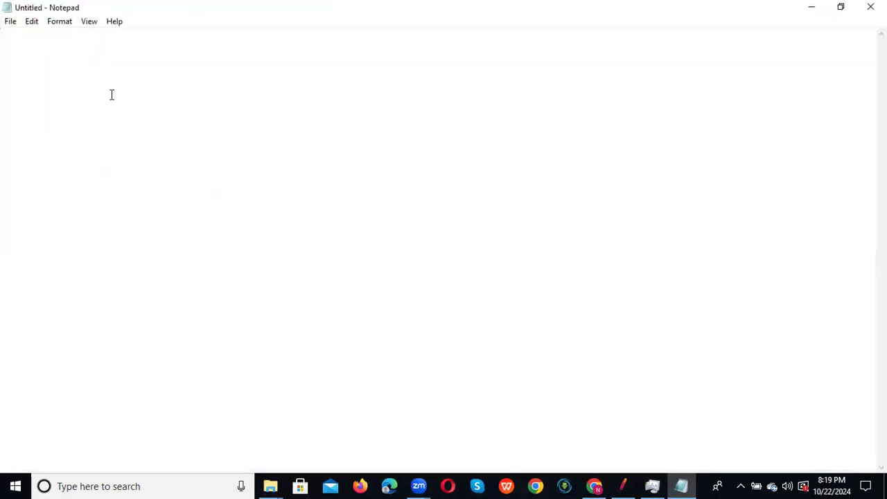
- Write the line "GUI Testing - Load,spike , stress and Soak" in the blank document
{"action": "type", "text": "GUI Test"}
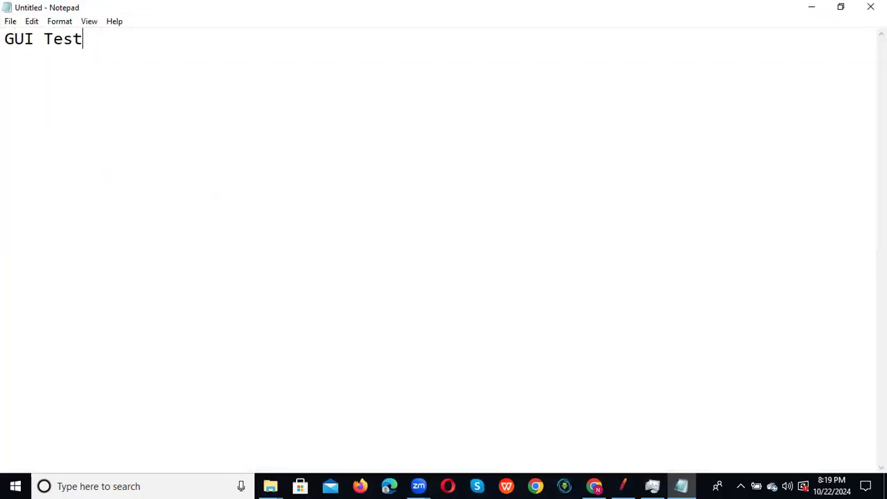
{"action": "type", "text": "ing - Load,spike "}
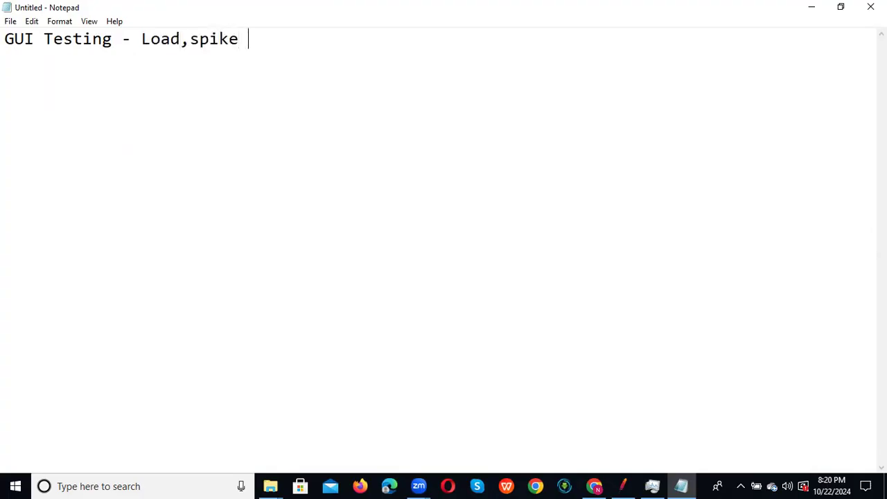
{"action": "type", "text": ", stress a"}
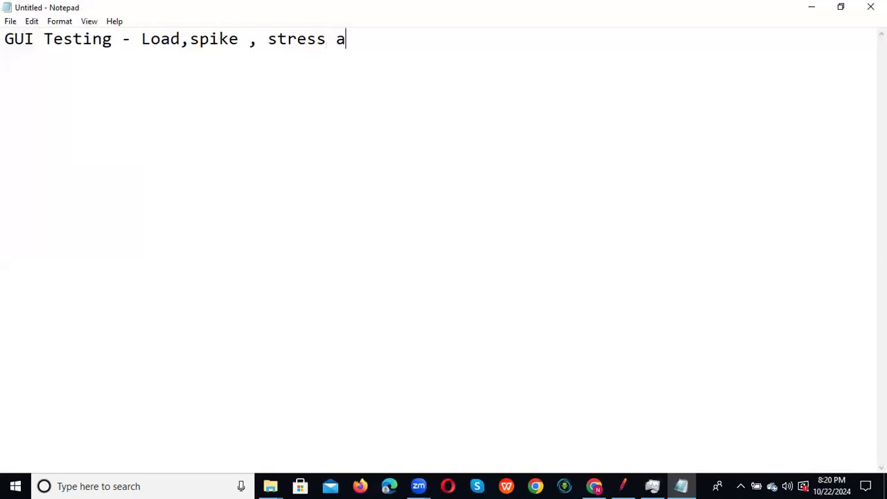
{"action": "type", "text": "nd Soak"}
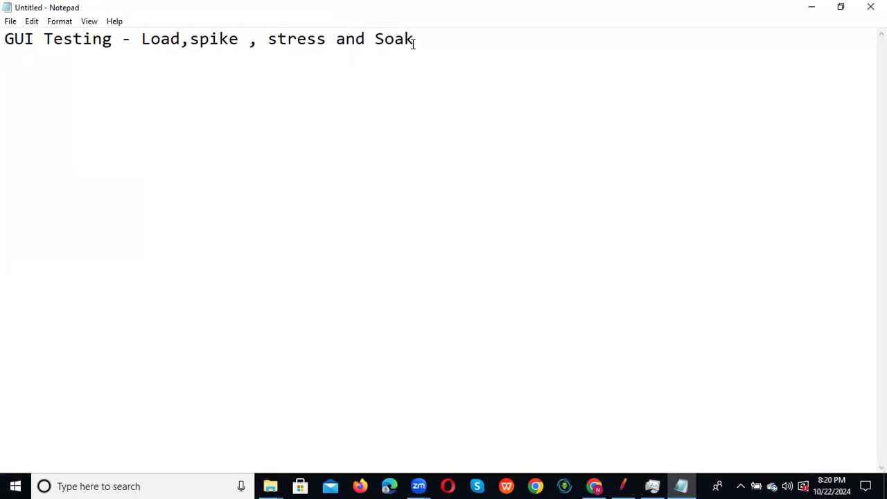
- Add a second line "Non-GUI Testing - Load,spike , stress and Soak", reusing the copied test types, and switch back to JMeter
{"action": "left_click_drag", "start_coordinate": [416, 39], "coordinate": [140, 39]}
{"action": "key", "text": "ctrl+c"}
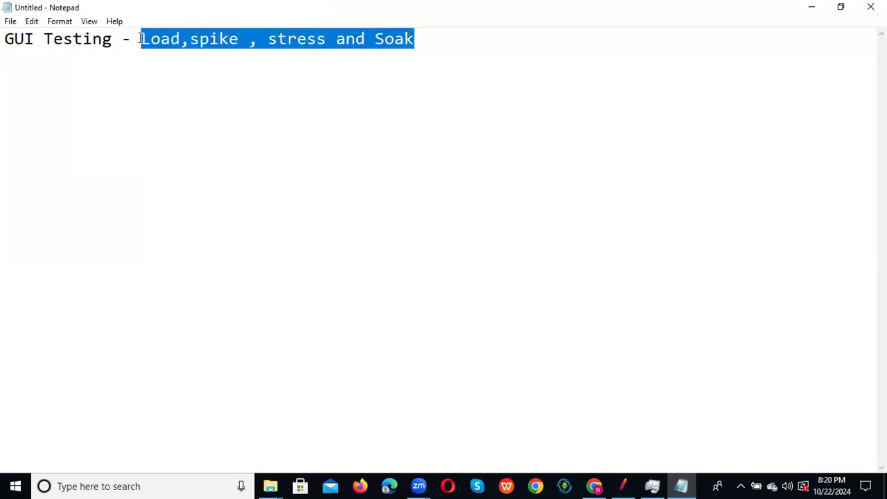
{"action": "left_click", "coordinate": [30, 62]}
{"action": "left_click", "coordinate": [6, 60]}
{"action": "left_click", "coordinate": [428, 43]}
{"action": "key", "text": "Return"}
{"action": "type", "text": "Non-"}
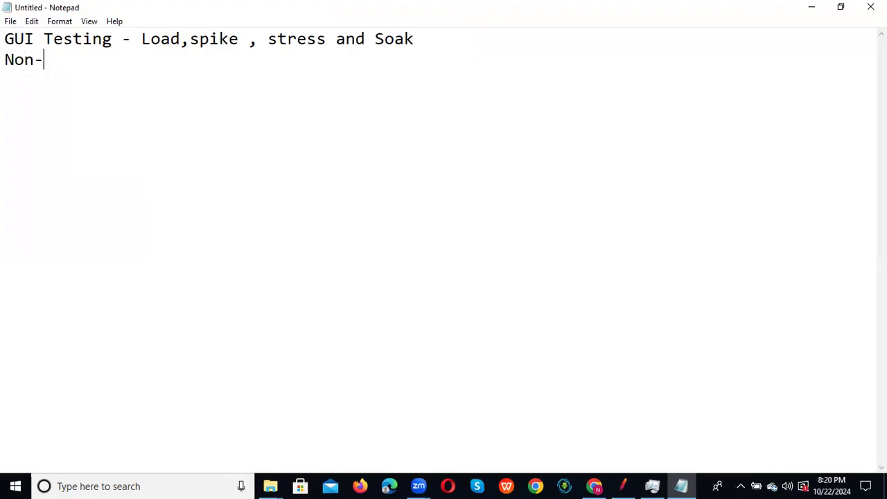
{"action": "type", "text": "GUI Testin"}
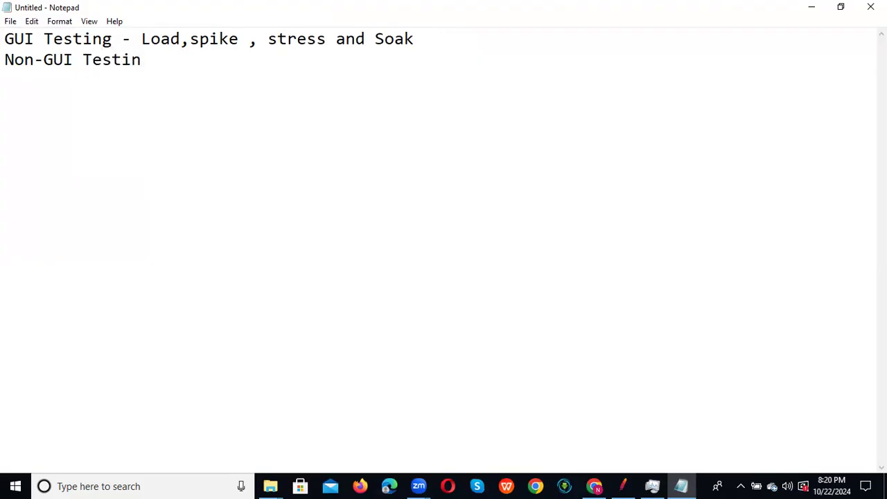
{"action": "type", "text": "g -"}
{"action": "key", "text": "ctrl+v"}
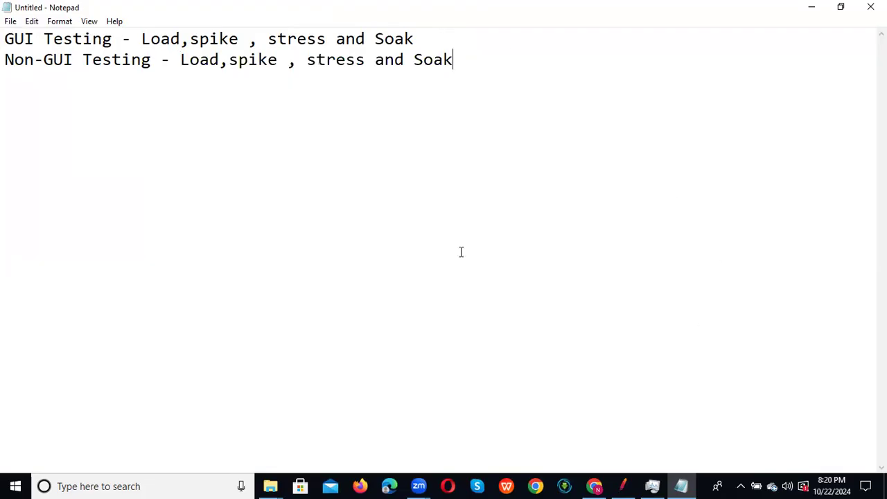
{"action": "left_click_drag", "start_coordinate": [459, 62], "coordinate": [7, 64]}
{"action": "key", "text": "alt+Tab"}
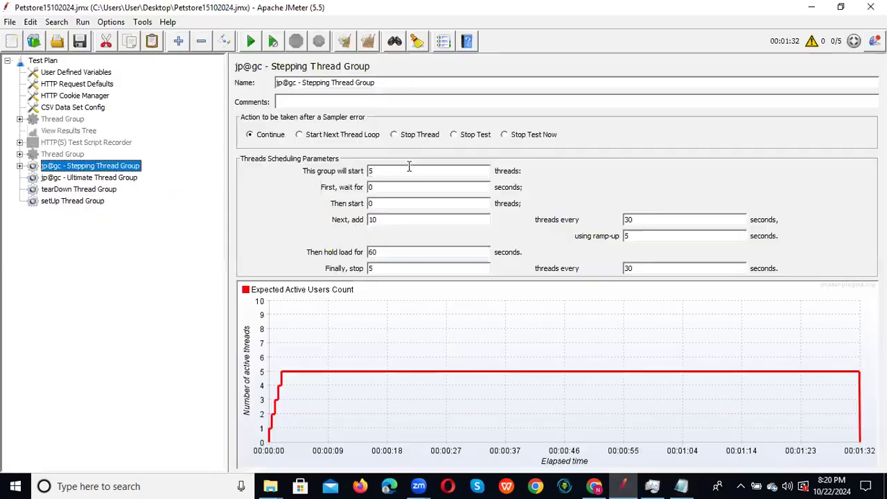
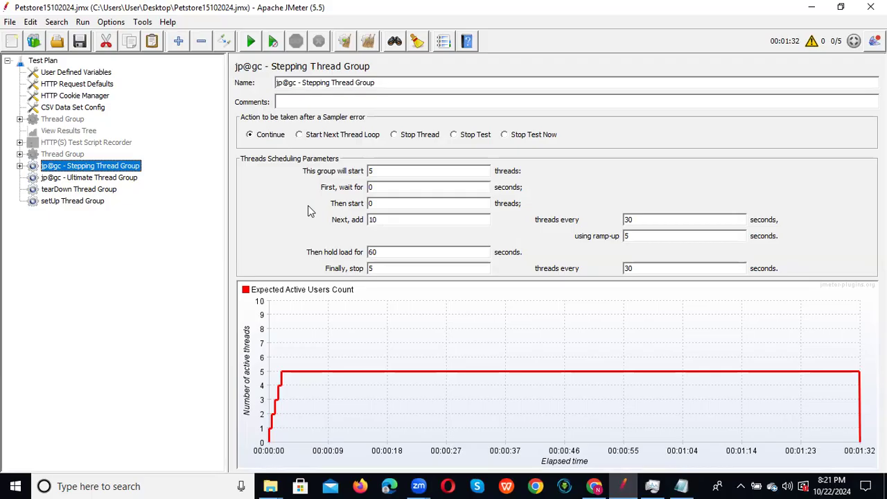
- Find and open a Command Prompt window from the Windows search
{"action": "left_click", "coordinate": [102, 483]}
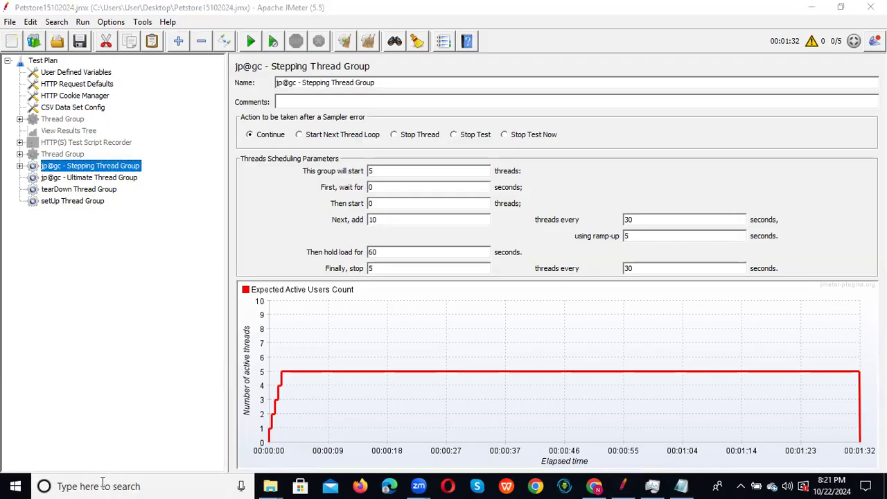
{"action": "type", "text": "comand"}
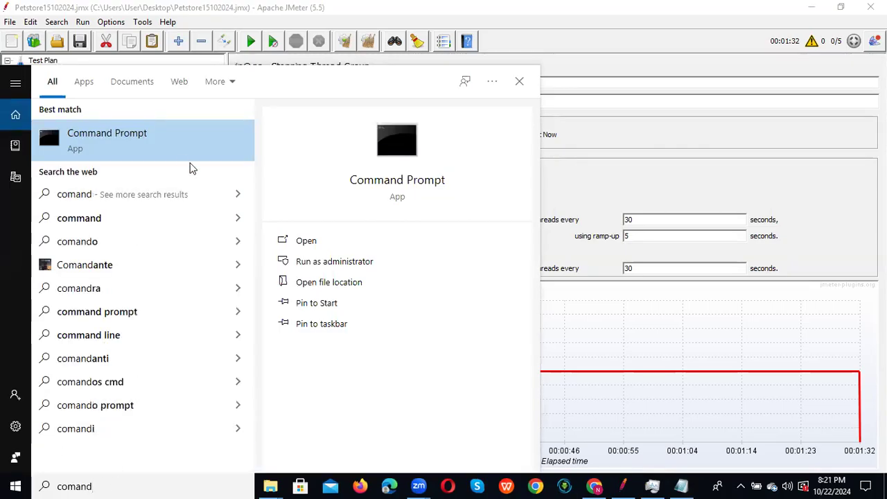
{"action": "left_click", "coordinate": [178, 154]}
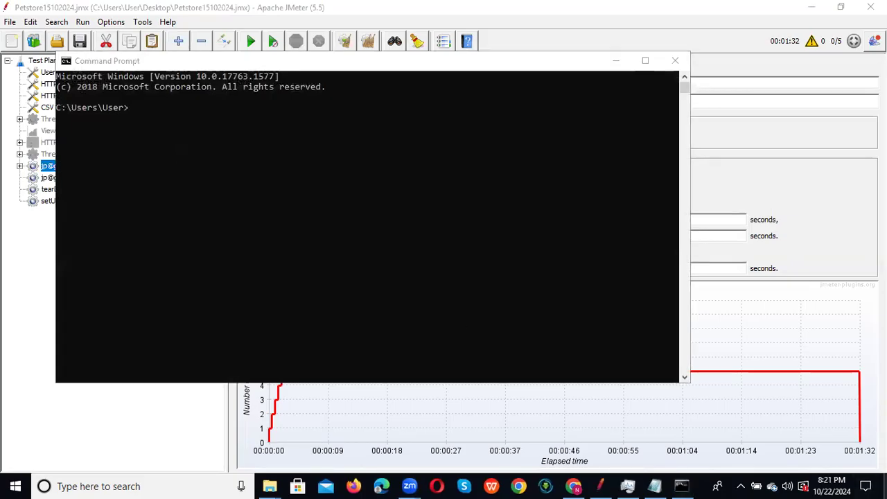
- Show the desktop, look through the JmeterResults folder and its Repotr subfolder, and close the folder window
{"action": "left_click", "coordinate": [885, 487]}
{"action": "left_click", "coordinate": [866, 486]}
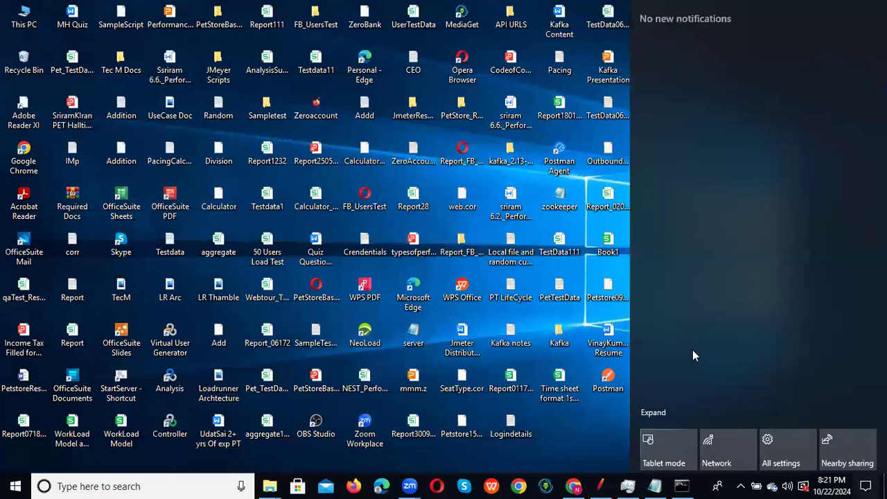
{"action": "left_click", "coordinate": [478, 451]}
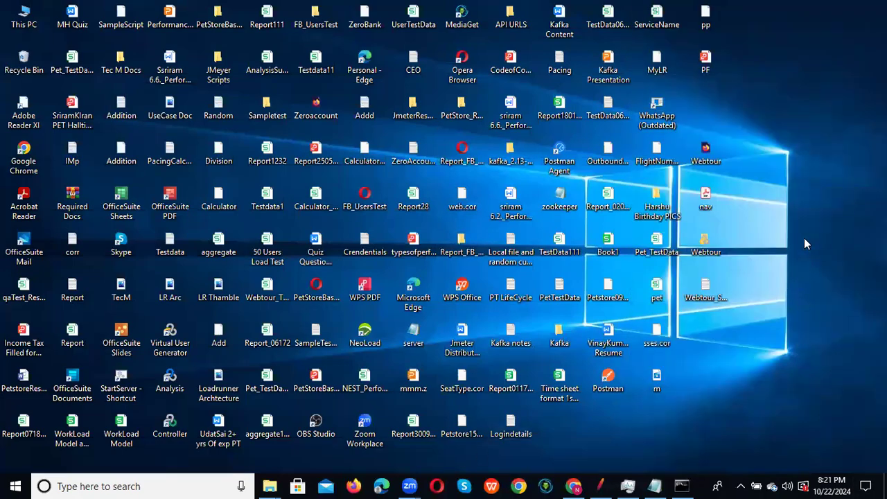
{"action": "left_click", "coordinate": [420, 112]}
{"action": "double_click", "coordinate": [420, 111]}
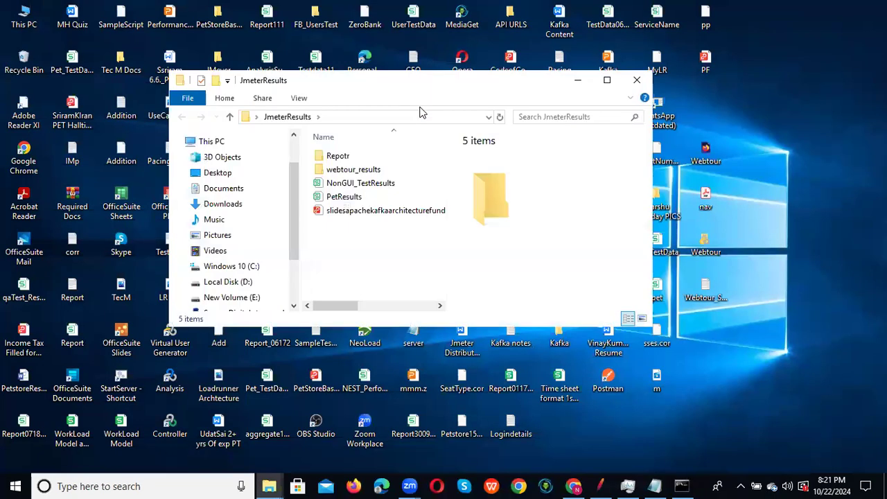
{"action": "double_click", "coordinate": [369, 159]}
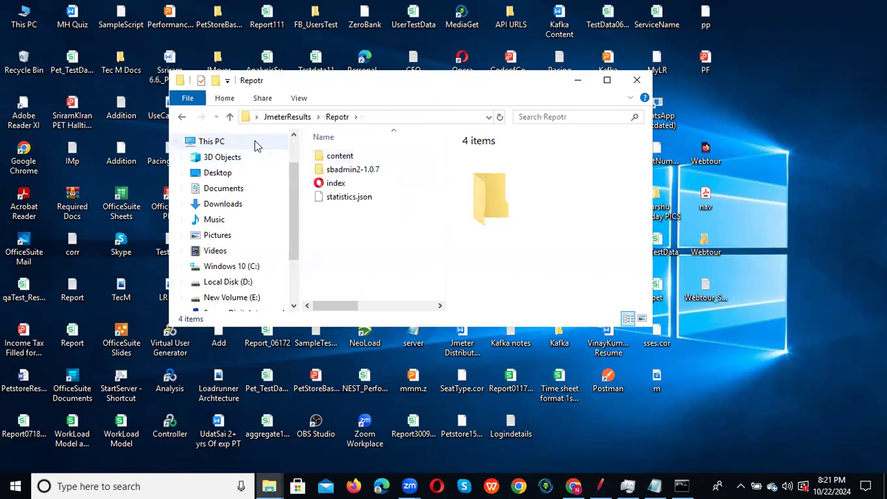
{"action": "left_click", "coordinate": [183, 116]}
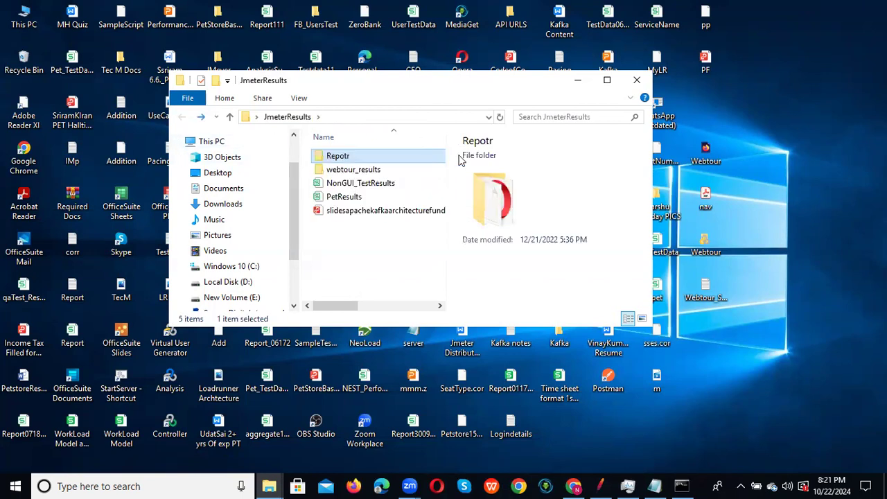
{"action": "left_click", "coordinate": [643, 82]}
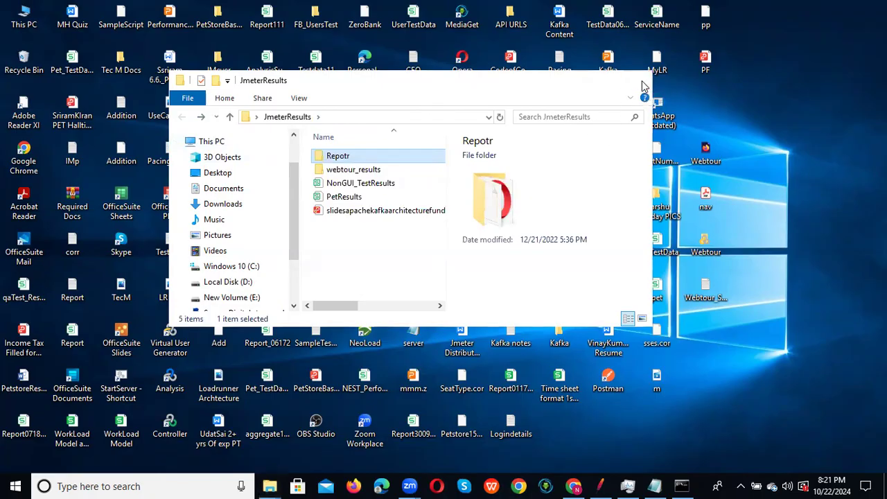
- Rename the JmeterResults folder on the desktop to "j"
{"action": "left_click", "coordinate": [419, 113]}
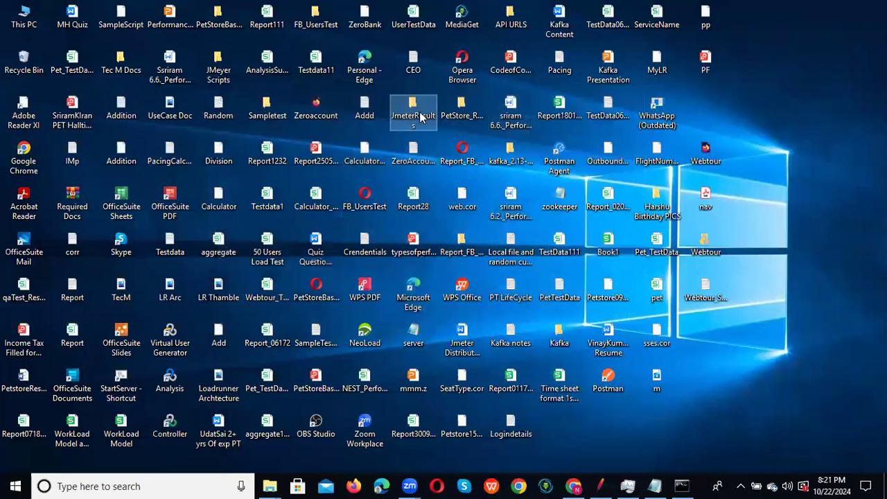
{"action": "type", "text": "j"}
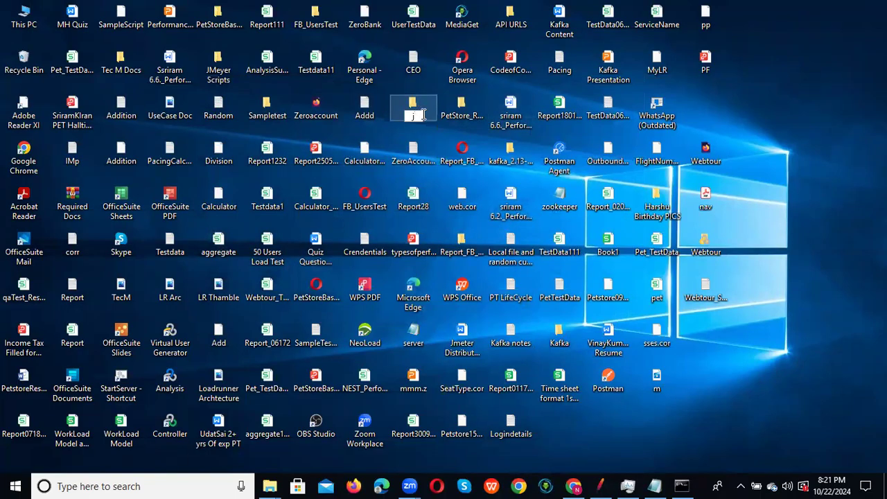
{"action": "key", "text": "Return"}
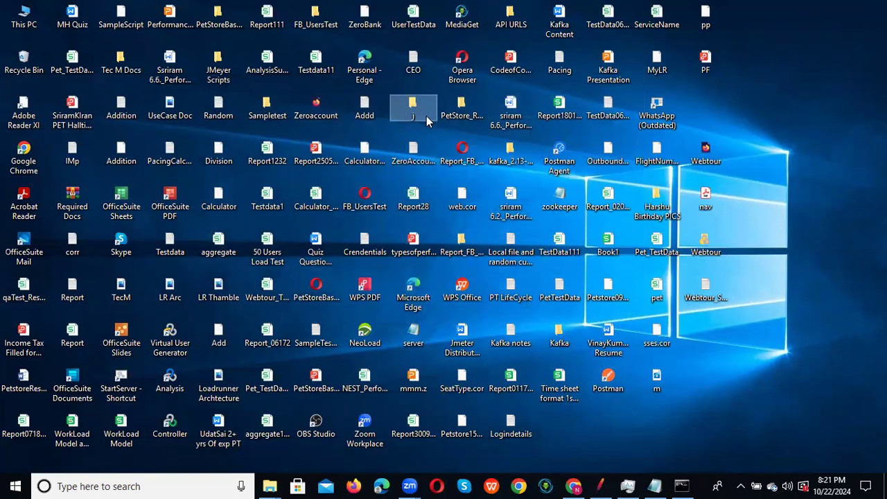
- Open the JMETER NON GUI lOAD tEST COMMANDS text file from the desktop's JMeyer Scripts folder and maximize its window
{"action": "left_click", "coordinate": [434, 110]}
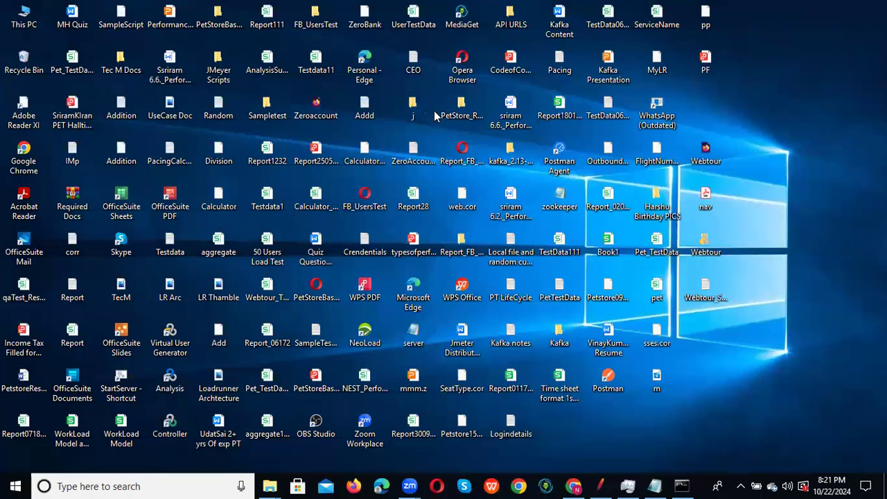
{"action": "key", "text": "j"}
{"action": "key", "text": "j"}
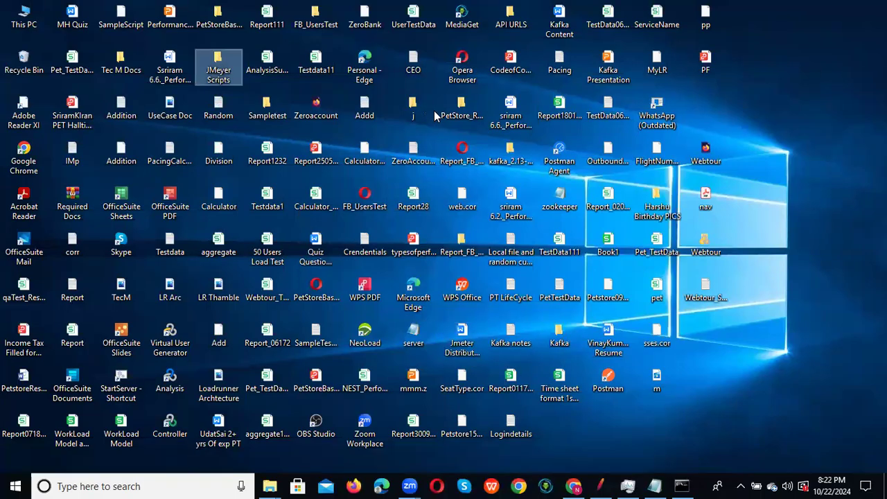
{"action": "double_click", "coordinate": [232, 77]}
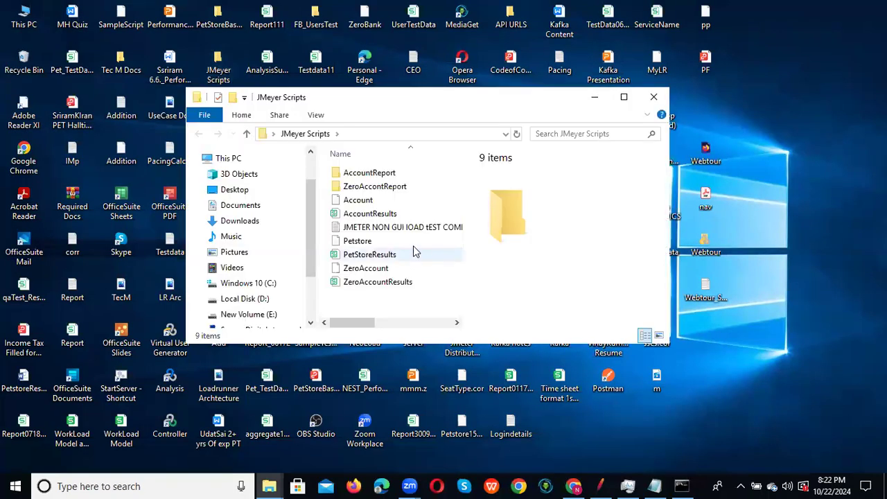
{"action": "double_click", "coordinate": [422, 228]}
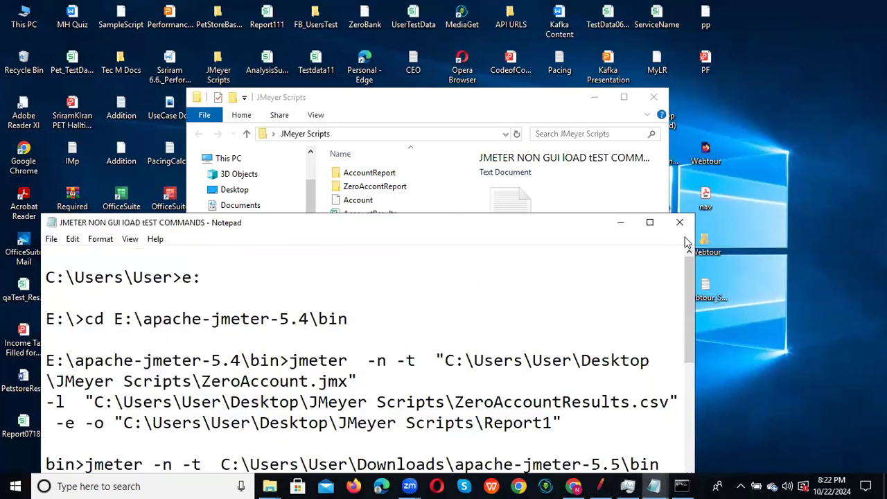
{"action": "left_click", "coordinate": [650, 222]}
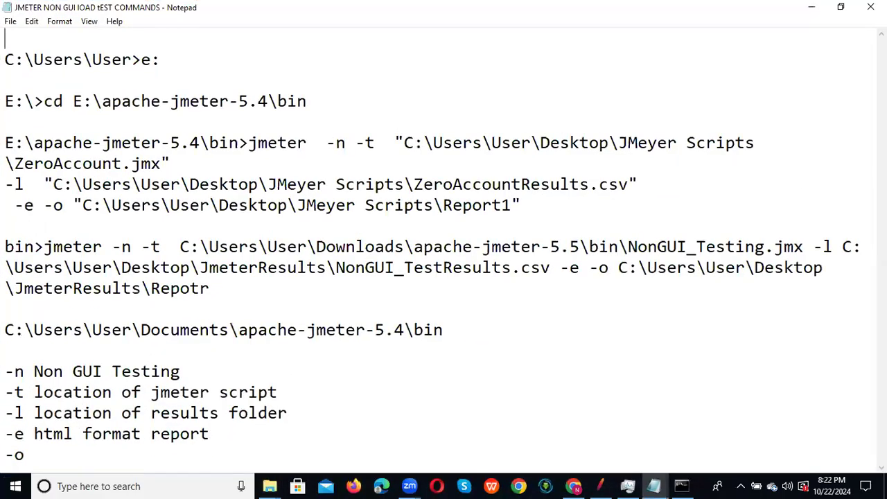
- Highlight the first command line in the notes, switch to Command Prompt and change to the drive with "e:", keeping the notes in view
{"action": "left_click", "coordinate": [167, 61]}
{"action": "left_click_drag", "start_coordinate": [167, 61], "coordinate": [6, 62]}
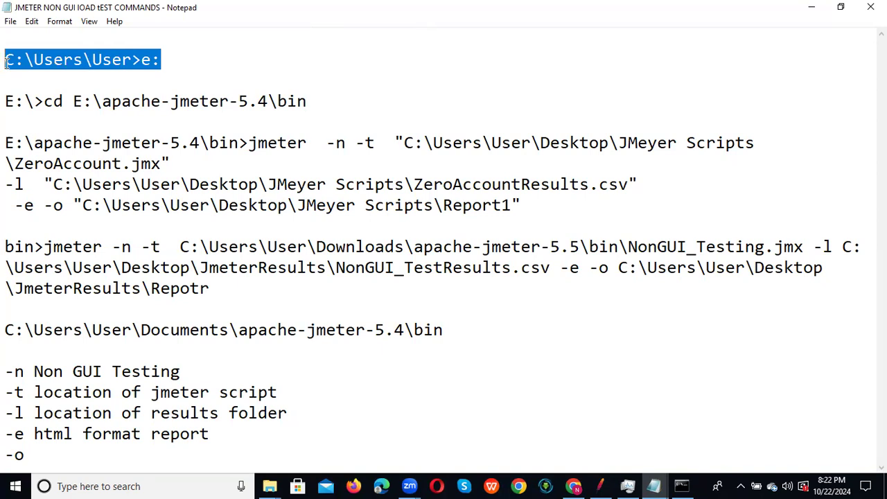
{"action": "key", "text": "alt+Tab"}
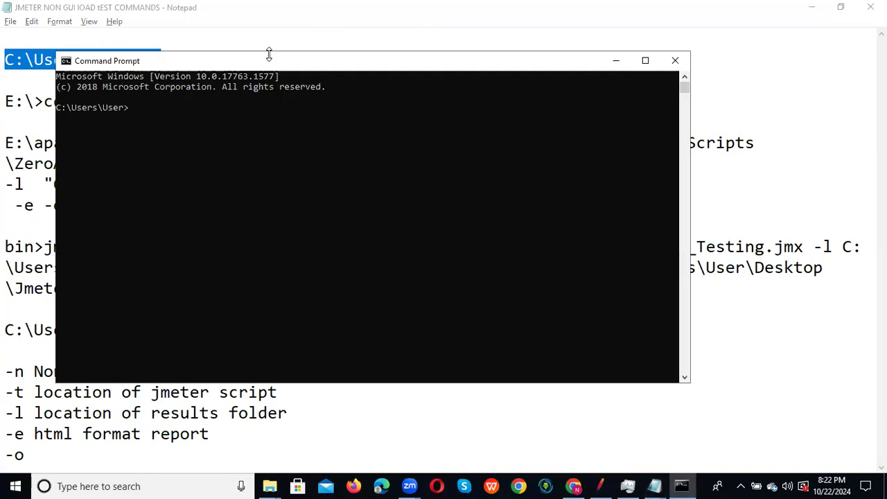
{"action": "left_click_drag", "start_coordinate": [262, 63], "coordinate": [454, 45]}
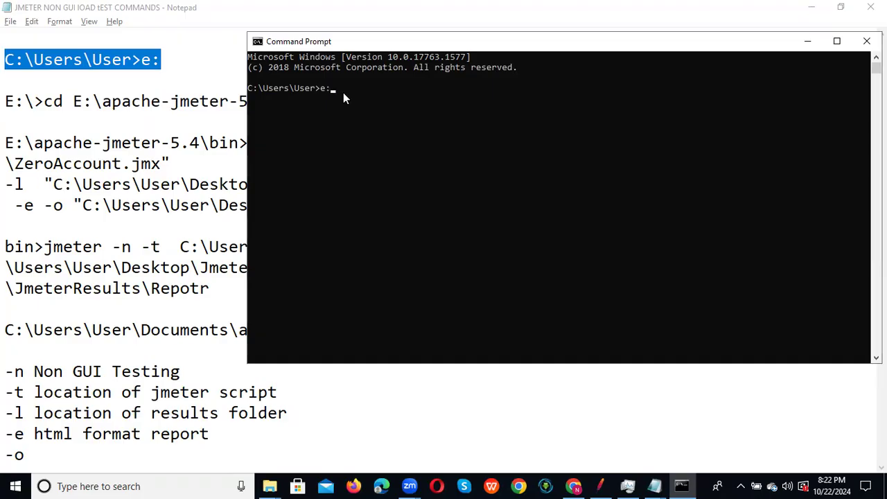
{"action": "key", "text": "Return"}
{"action": "mouse_move", "coordinate": [354, 46]}
{"action": "left_mouse_down"}
{"action": "mouse_move", "coordinate": [567, 85]}
{"action": "mouse_move", "coordinate": [417, 203]}
{"action": "mouse_move", "coordinate": [427, 130]}
{"action": "mouse_move", "coordinate": [372, 48]}
{"action": "left_mouse_up"}
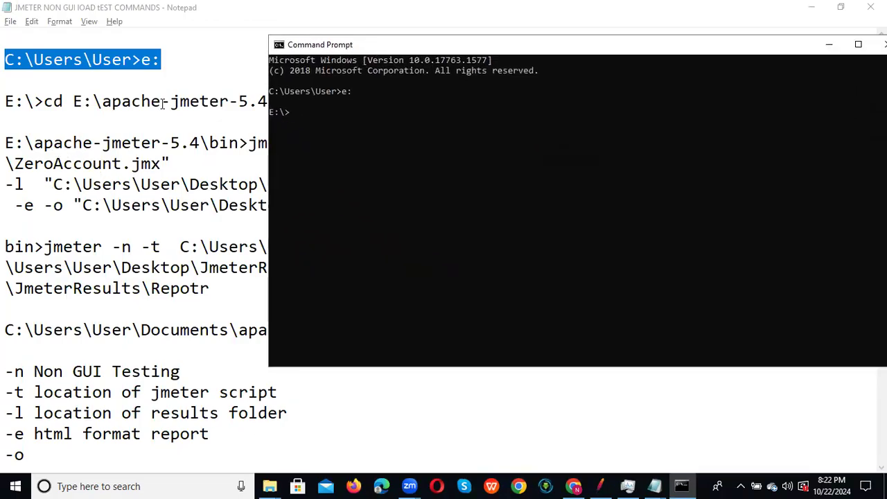
- Open New Volume (E:) in File Explorer to view its JMeter folders, and minimize the window
{"action": "left_click", "coordinate": [269, 486]}
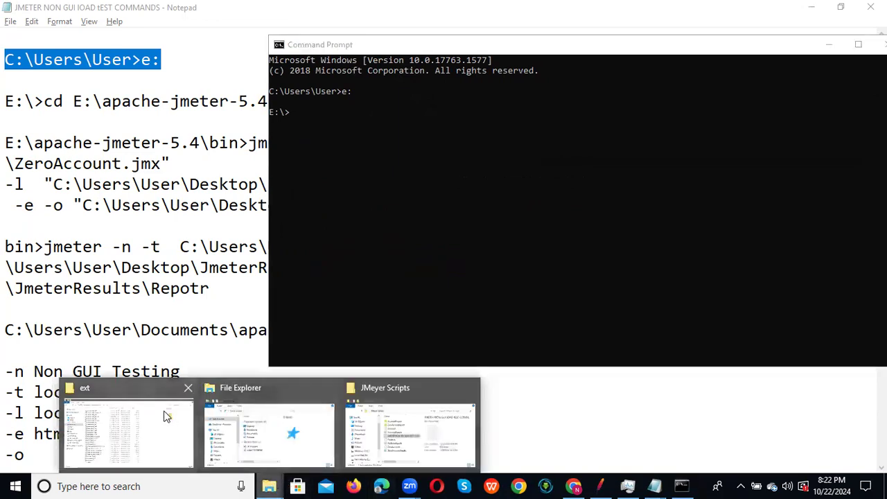
{"action": "left_click", "coordinate": [277, 428]}
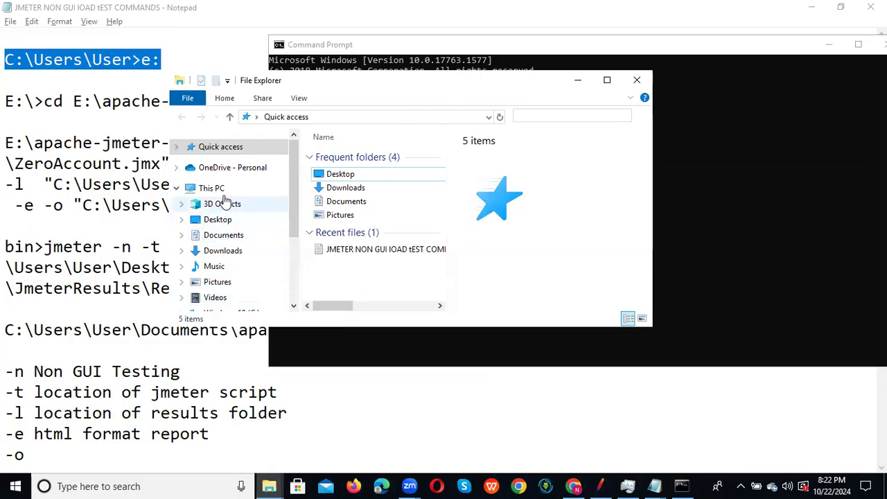
{"action": "left_click", "coordinate": [221, 193]}
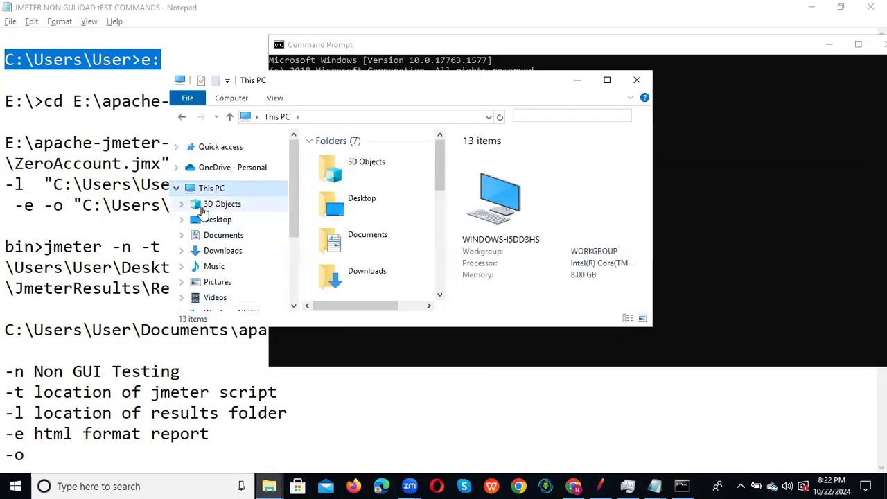
{"action": "left_click_drag", "start_coordinate": [438, 169], "coordinate": [443, 253]}
{"action": "double_click", "coordinate": [387, 239]}
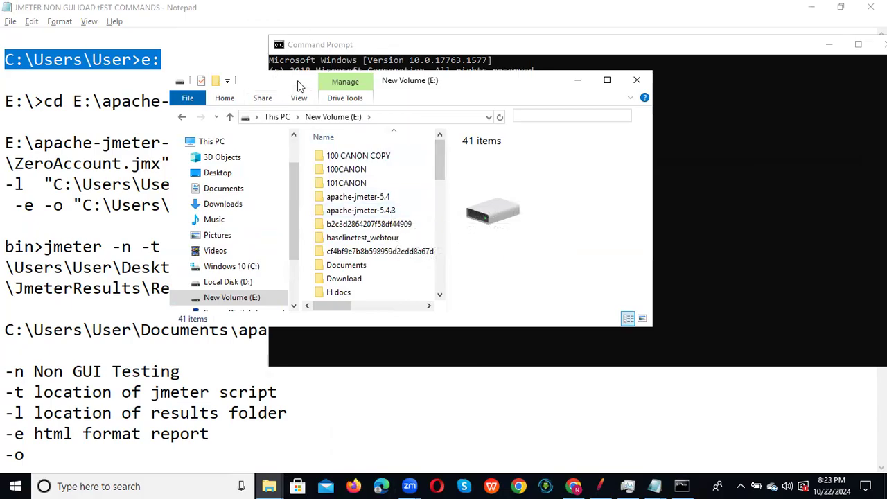
{"action": "left_click_drag", "start_coordinate": [298, 81], "coordinate": [448, 58]}
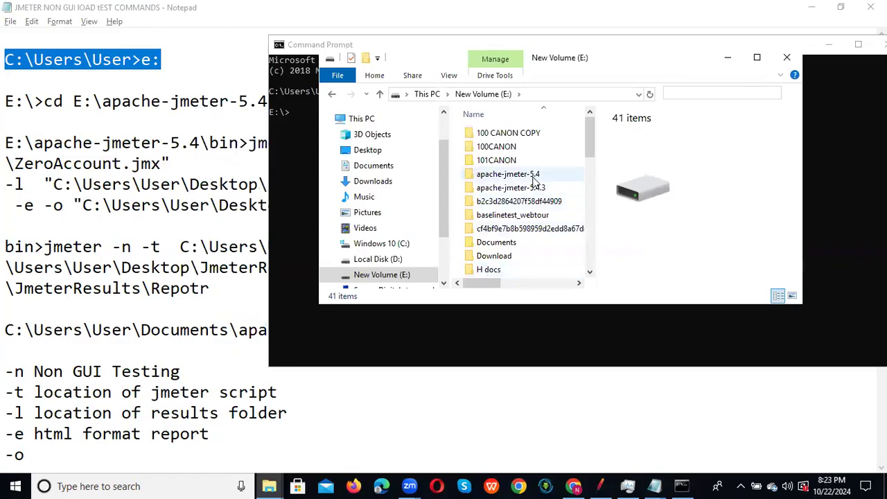
{"action": "left_click", "coordinate": [727, 59]}
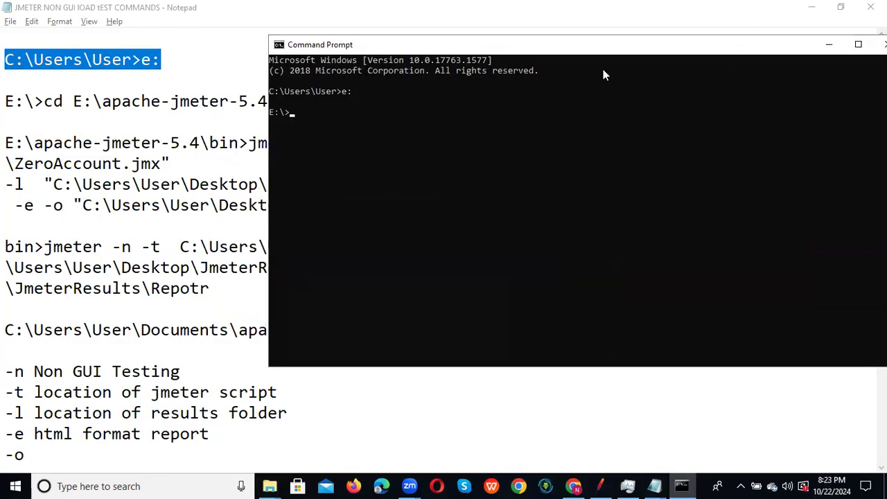
- Highlight the colon after "e" in the notes, return to Command Prompt and enter "cd" without running it
{"action": "left_click", "coordinate": [831, 46]}
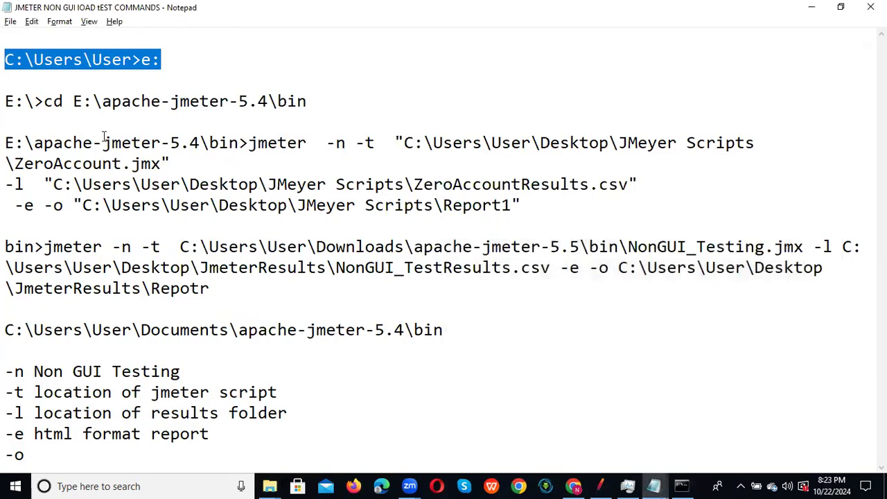
{"action": "left_click_drag", "start_coordinate": [160, 60], "coordinate": [149, 59]}
{"action": "key", "text": "alt+Tab"}
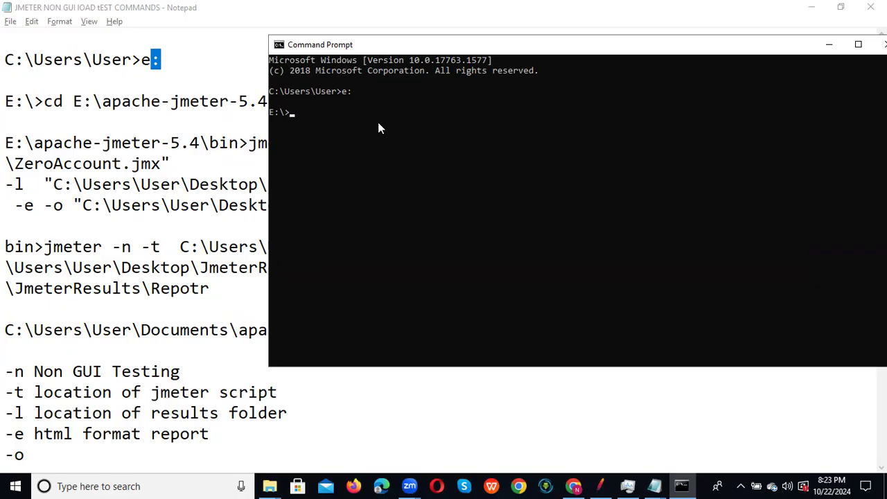
{"action": "type", "text": "cd"}
- Switch to File Explorer, open the apache-jmeter-5.4 folder on drive E, and arrange its window and Command Prompt so both remain visible
{"action": "key", "text": "alt+Tab"}
{"action": "key", "text": "alt+Tab"}
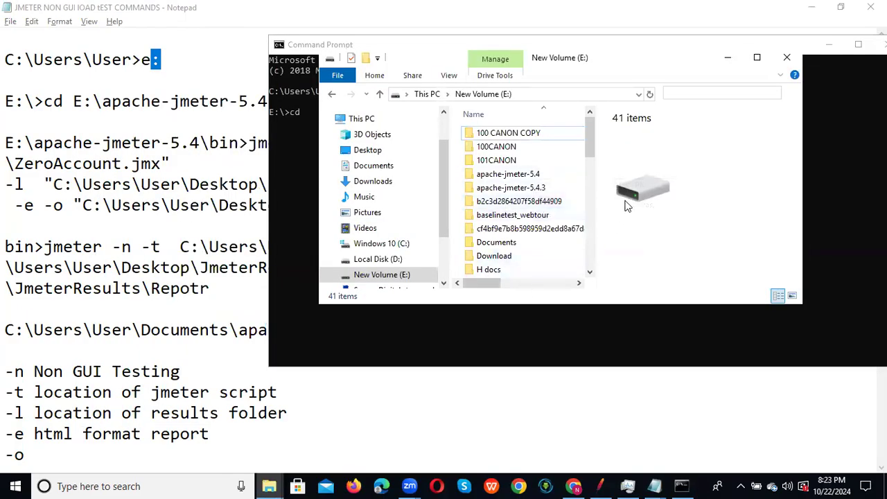
{"action": "left_click", "coordinate": [532, 177]}
{"action": "double_click", "coordinate": [534, 178]}
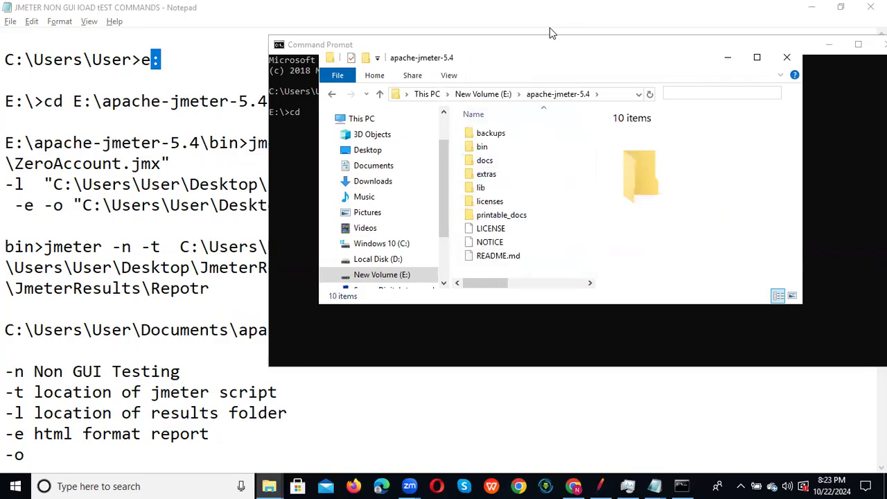
{"action": "left_click_drag", "start_coordinate": [542, 45], "coordinate": [641, 83]}
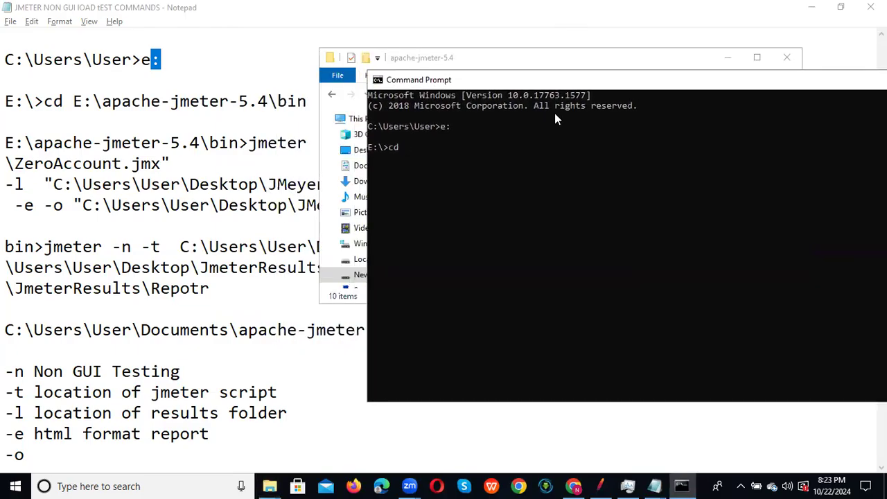
{"action": "left_click_drag", "start_coordinate": [586, 82], "coordinate": [590, 118]}
{"action": "left_click_drag", "start_coordinate": [621, 206], "coordinate": [627, 215]}
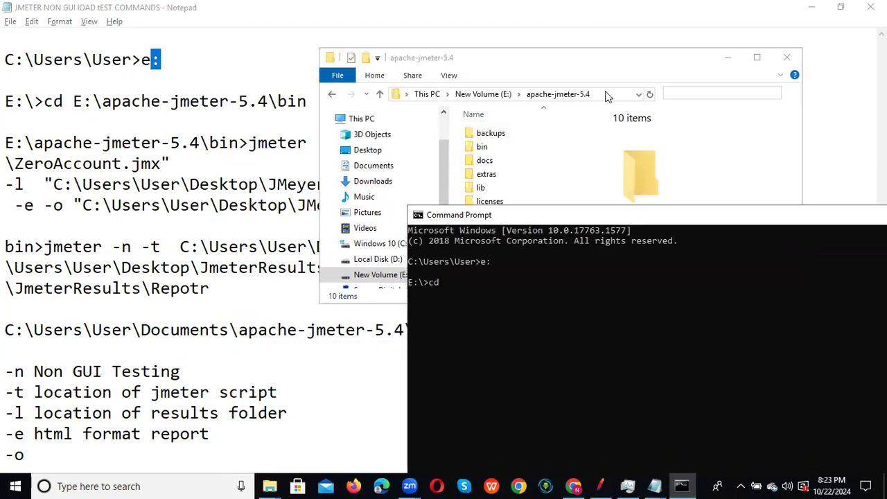
{"action": "left_click", "coordinate": [525, 60]}
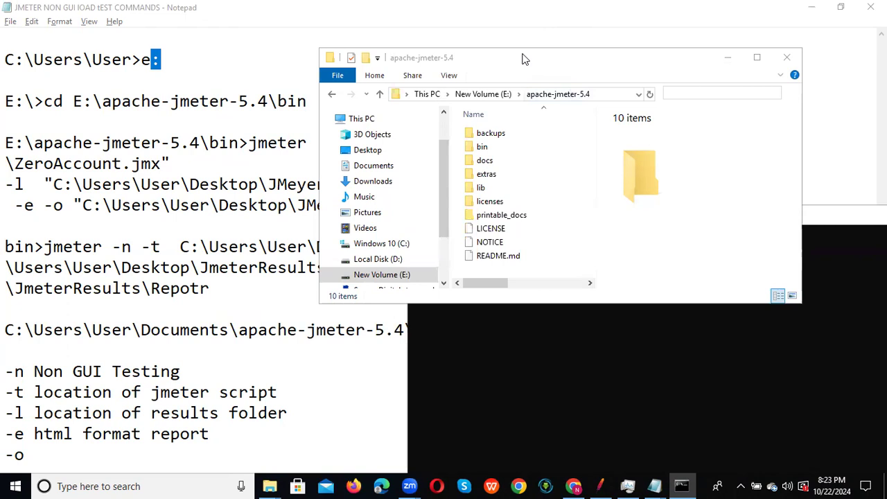
{"action": "left_click_drag", "start_coordinate": [525, 59], "coordinate": [625, 34]}
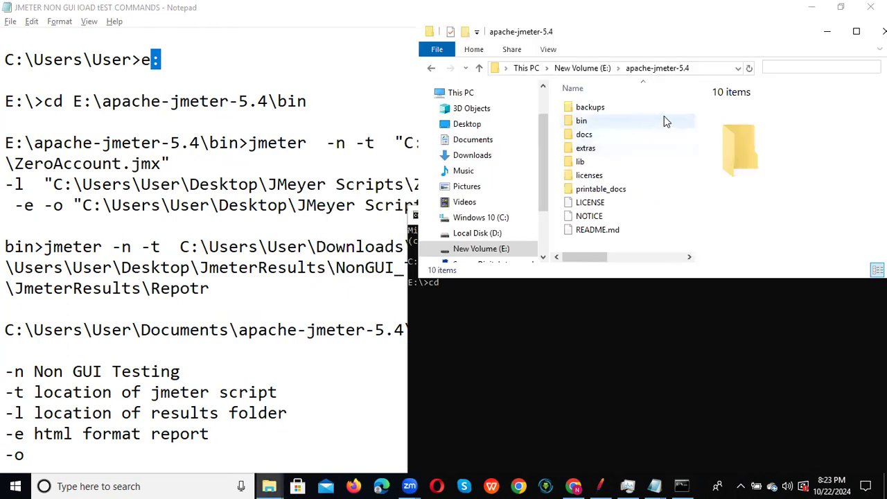
- Reveal the full path of the apache-jmeter-5.4 folder, open its bin subfolder and browse to the jmeter files
{"action": "left_click", "coordinate": [698, 68]}
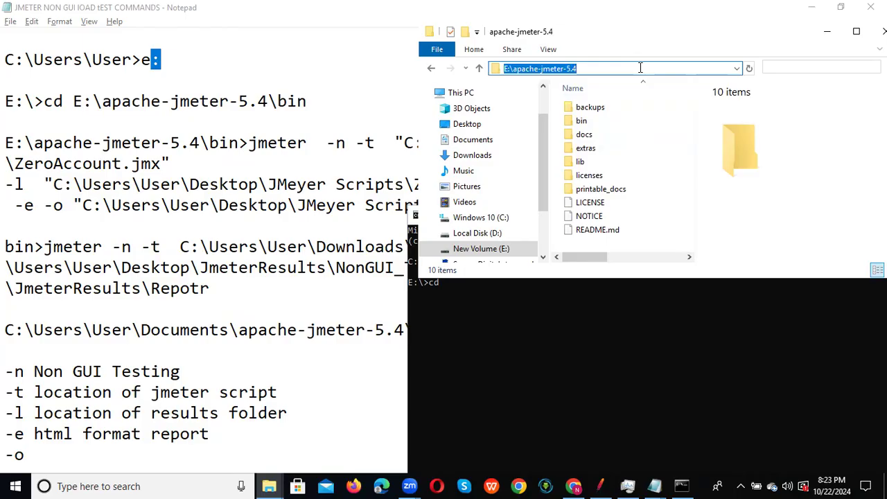
{"action": "double_click", "coordinate": [613, 122]}
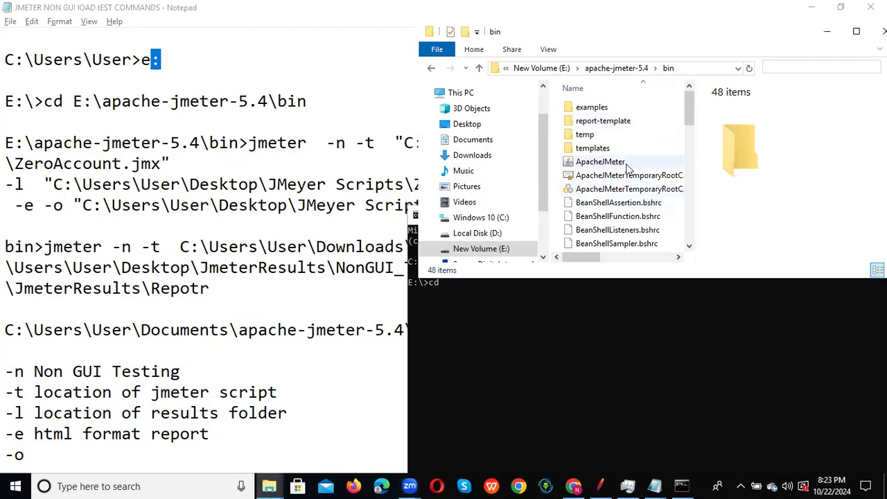
{"action": "left_click_drag", "start_coordinate": [691, 109], "coordinate": [692, 165]}
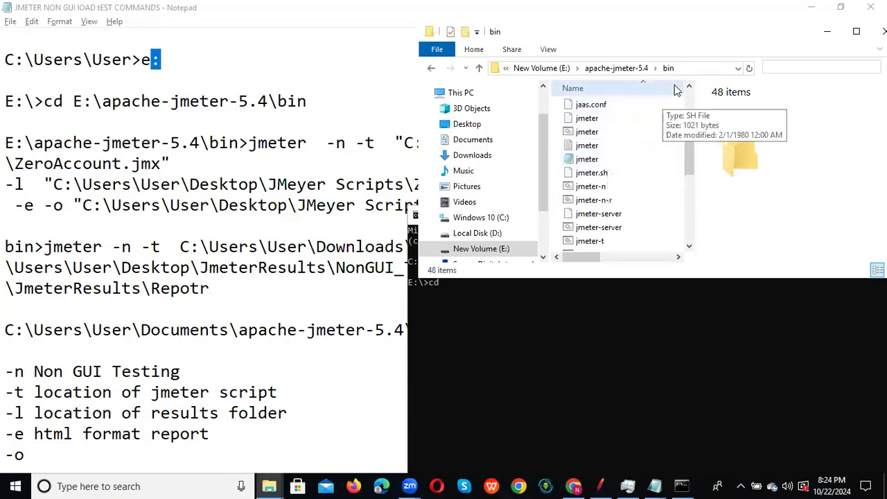
- Copy the bin folder's full path and paste it after cd in Command Prompt, followed by ">jmeter"
{"action": "left_click", "coordinate": [692, 68]}
{"action": "key", "text": "ctrl+c"}
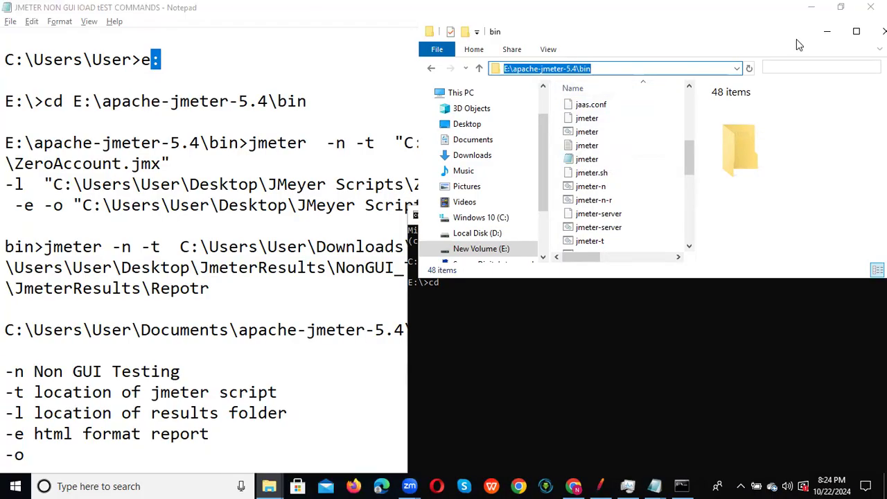
{"action": "left_click", "coordinate": [827, 31]}
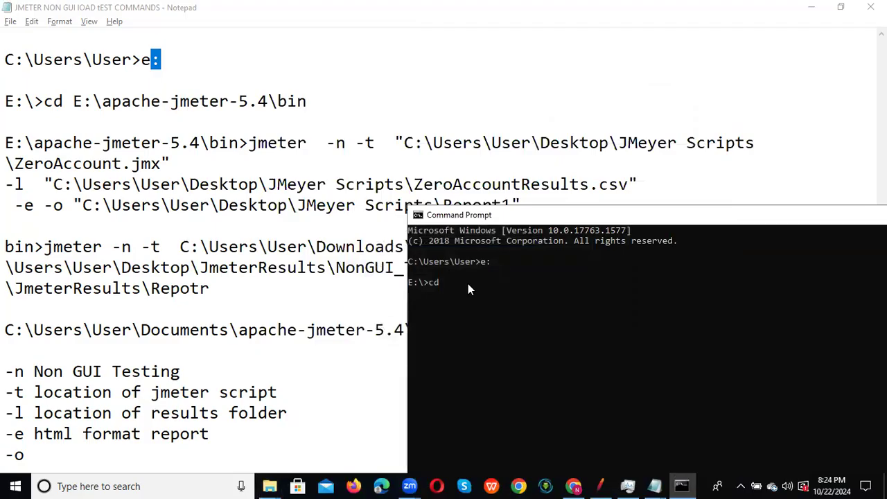
{"action": "key", "text": "ctrl+v"}
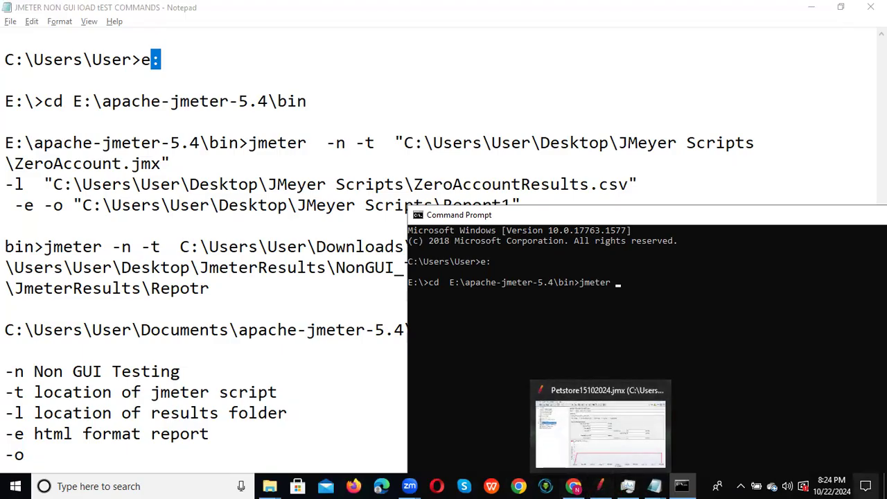
- Show the desktop and open the properties of the Petstore15102024 file
{"action": "left_click", "coordinate": [886, 487]}
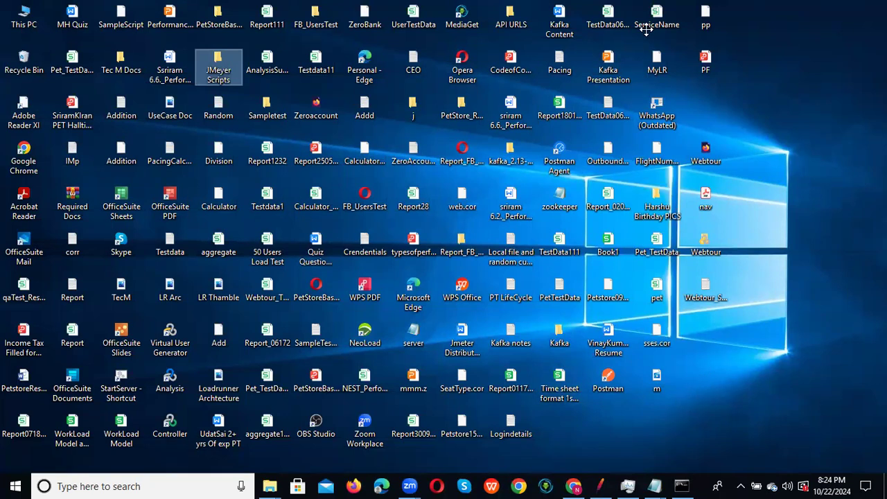
{"action": "left_click", "coordinate": [464, 437]}
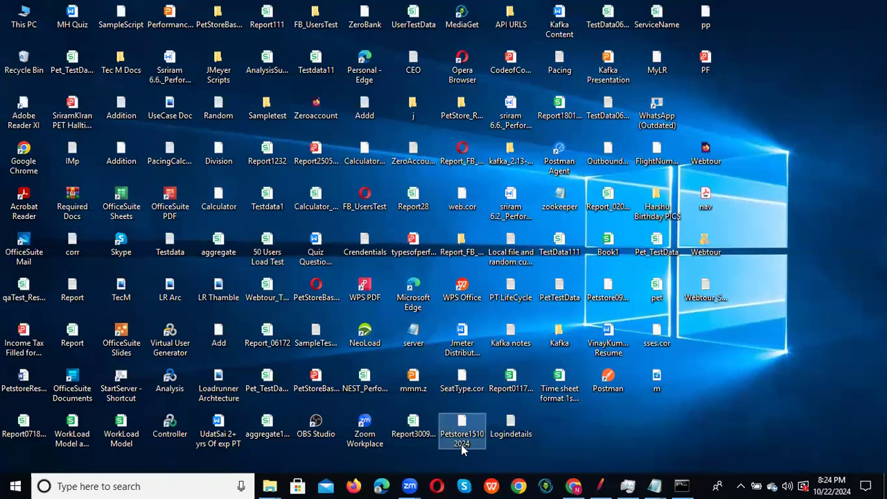
{"action": "right_click", "coordinate": [463, 449]}
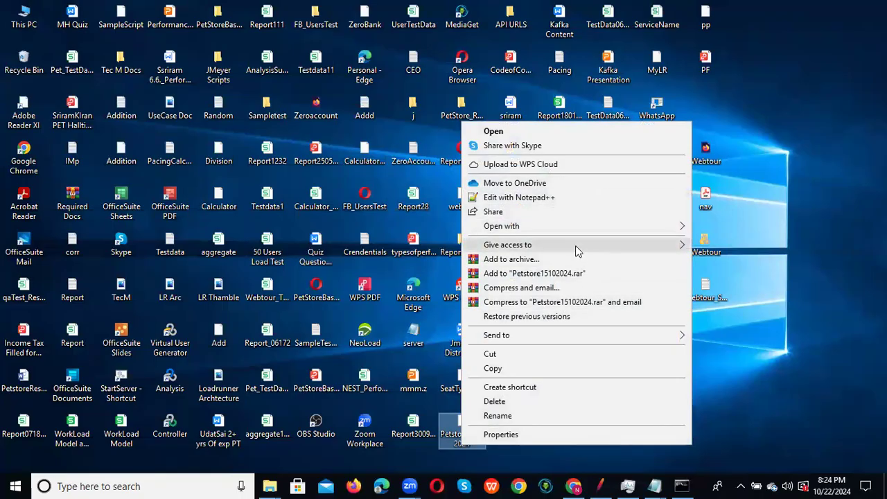
{"action": "left_click", "coordinate": [517, 432]}
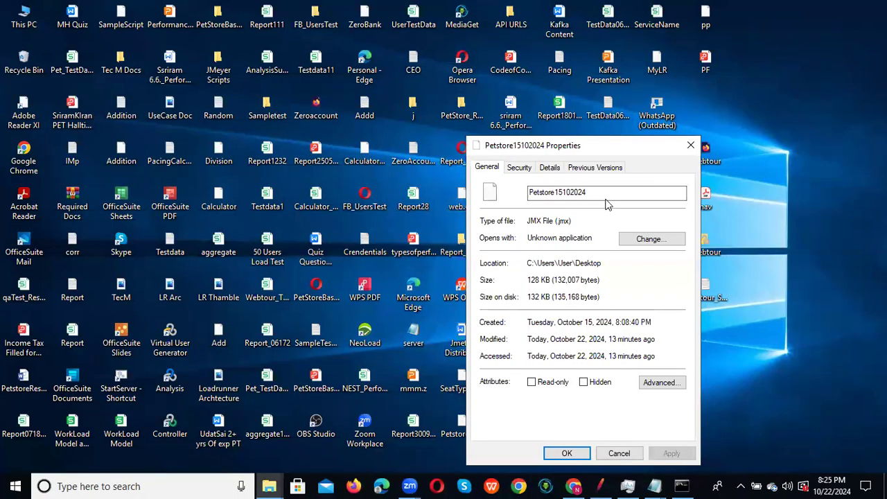
- Look through the Petstore15102024 file's general information, details and previous versions for its type and location
{"action": "left_click", "coordinate": [546, 167]}
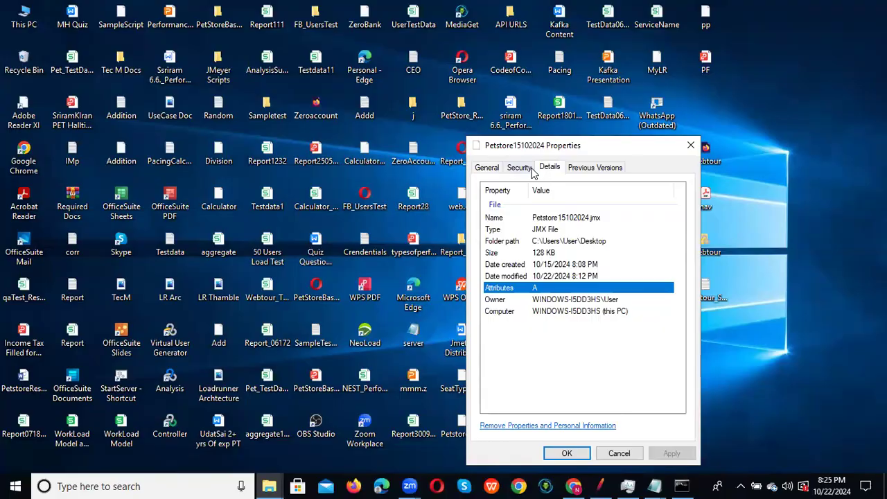
{"action": "left_click", "coordinate": [520, 169]}
{"action": "left_click", "coordinate": [498, 174]}
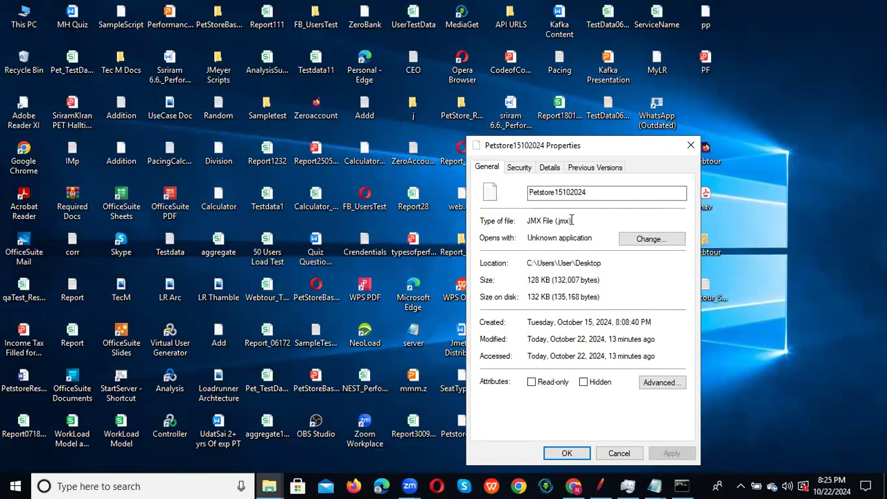
{"action": "left_click_drag", "start_coordinate": [572, 220], "coordinate": [524, 221]}
{"action": "left_click", "coordinate": [552, 169]}
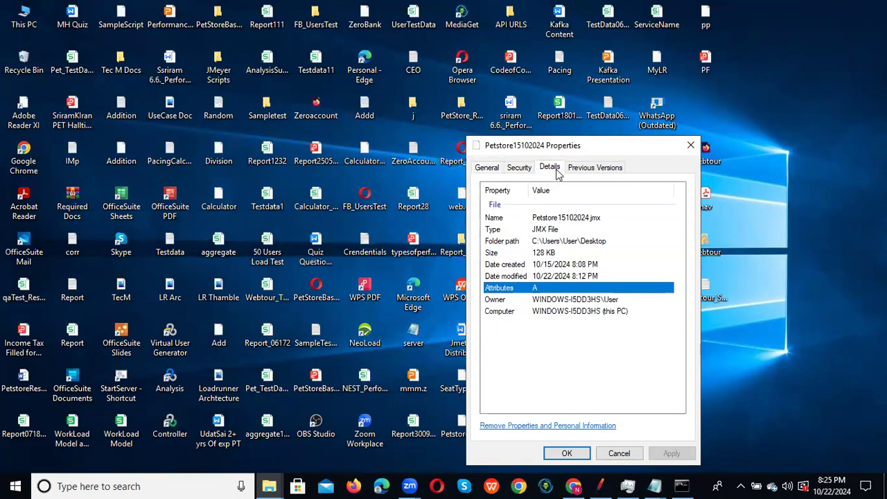
{"action": "left_click", "coordinate": [586, 169]}
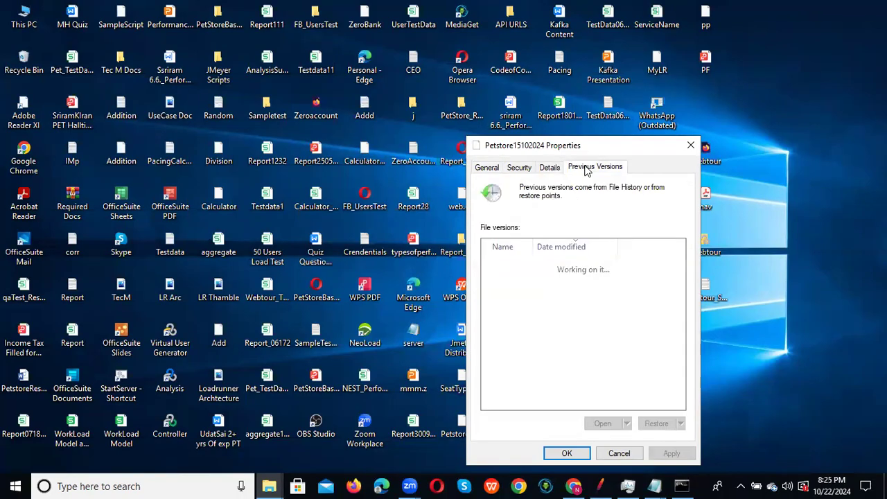
{"action": "left_click", "coordinate": [547, 170]}
- Copy the full object name path of Petstore15102024.jmx from its security properties, and close the properties
{"action": "left_click", "coordinate": [522, 170]}
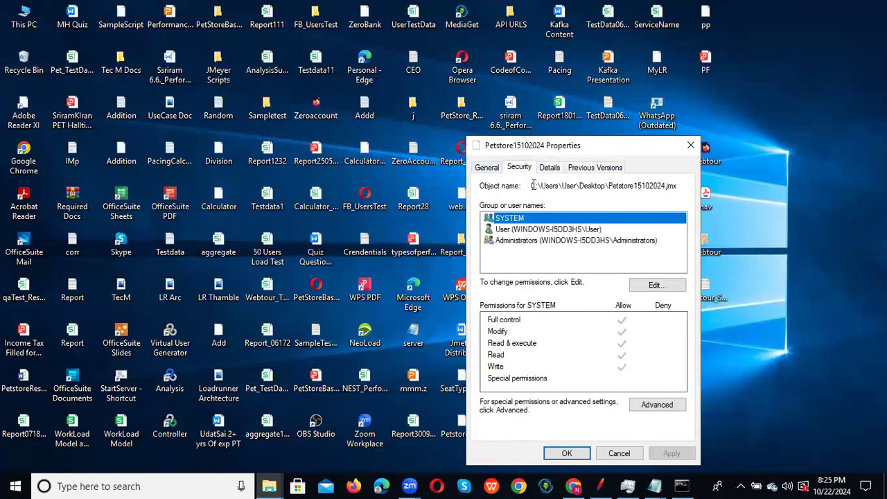
{"action": "left_click_drag", "start_coordinate": [532, 186], "coordinate": [683, 183]}
{"action": "key", "text": "ctrl+c"}
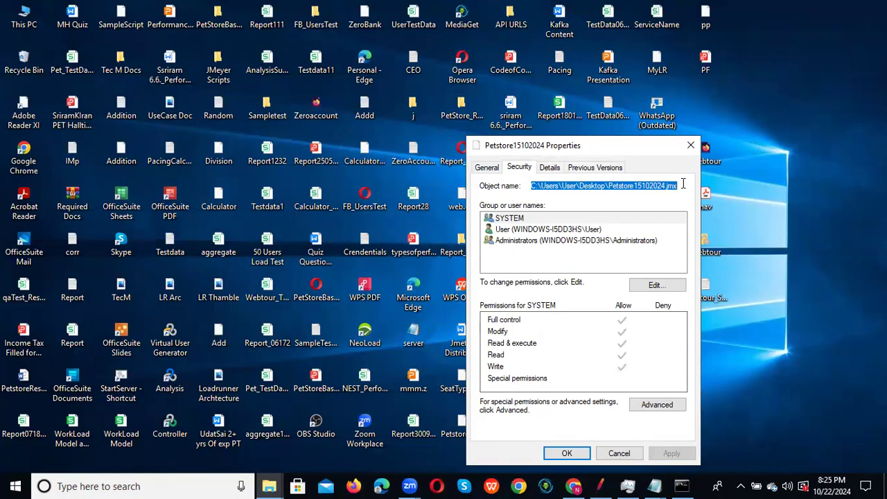
{"action": "left_click", "coordinate": [691, 146]}
- Switch to the Notepad command notes and highlight the "-n -t" options in the first jmeter command
{"action": "key", "text": "alt+Tab"}
{"action": "key", "text": "alt+Tab"}
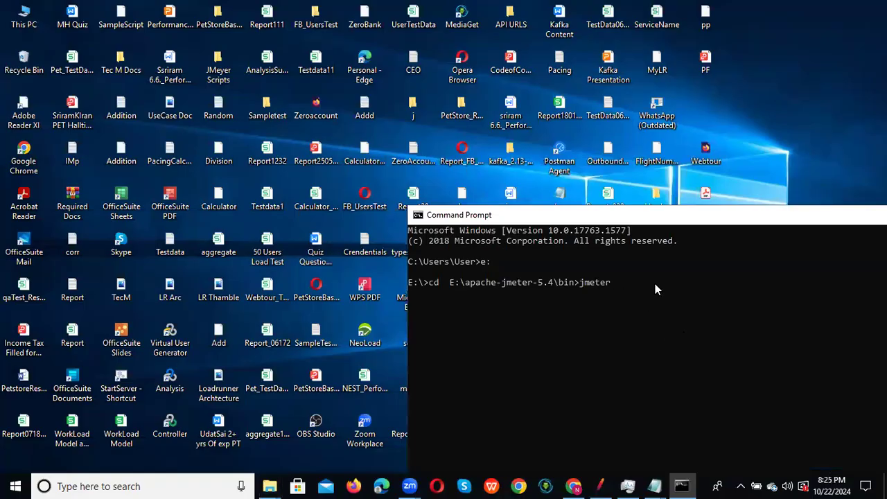
{"action": "key", "text": "alt+Tab"}
{"action": "key", "text": "alt+Tab"}
{"action": "key", "text": "alt+Tab"}
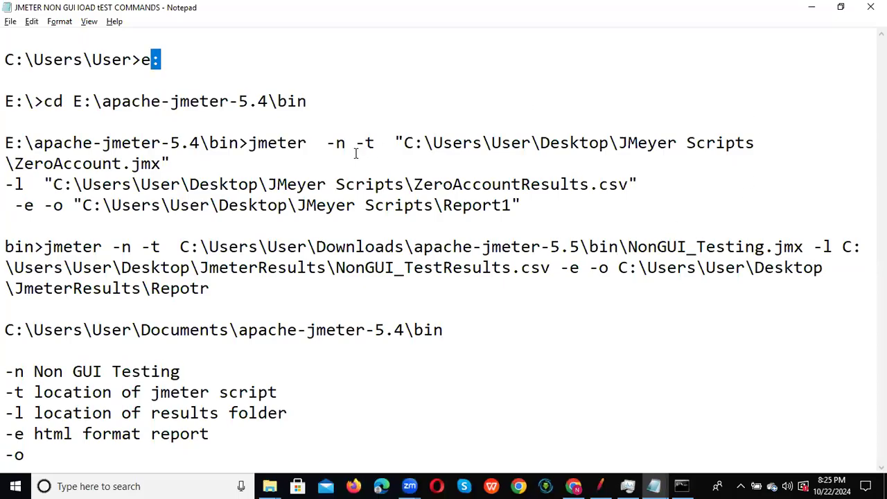
{"action": "left_click_drag", "start_coordinate": [326, 143], "coordinate": [378, 138]}
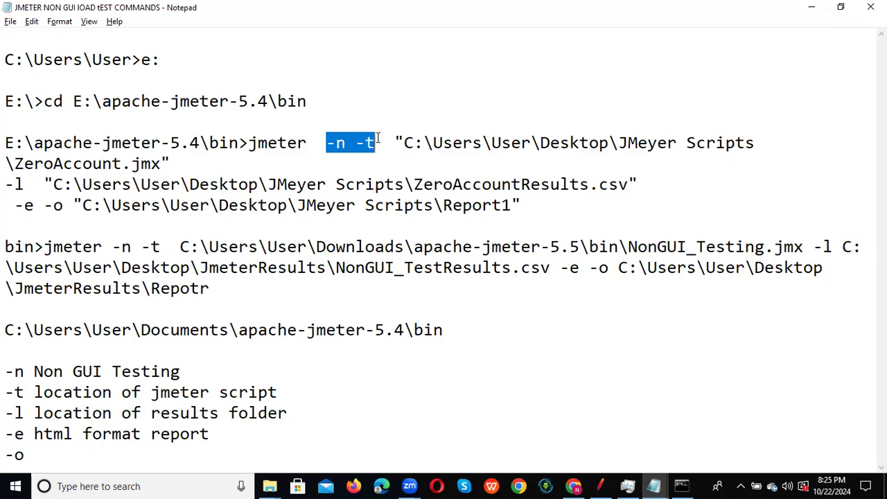
{"action": "left_click", "coordinate": [378, 138]}
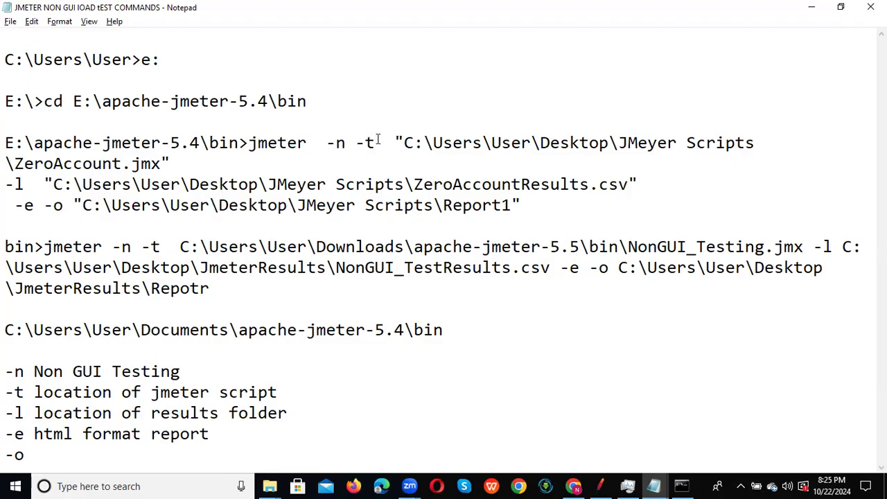
- In Command Prompt, append -n -t and the copied Petstore15102024.jmx path with a closing quotation mark
{"action": "key", "text": "alt+Tab"}
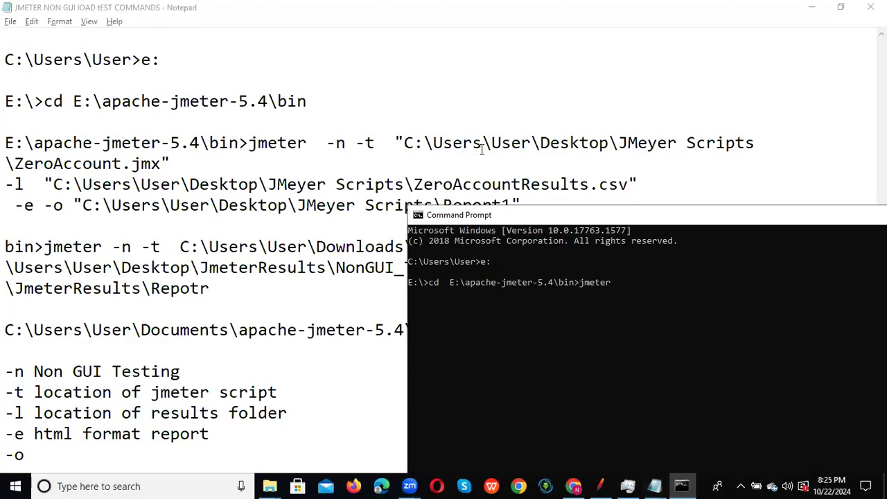
{"action": "type", "text": "-n -t"}
{"action": "key", "text": "ctrl+v"}
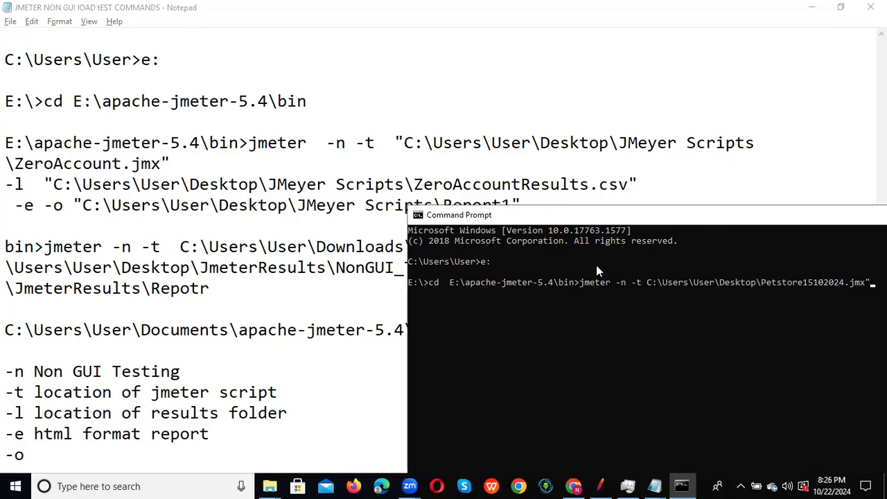
- Insert the opening quotation mark directly before the script path, leaving one space between it and -t
{"action": "left_click", "coordinate": [648, 283]}
{"action": "key", "text": "Escape"}
{"action": "key", "text": "Left"}
{"action": "key", "text": "Left"}
{"action": "key", "text": "Left"}
{"action": "key", "text": "Left"}
{"action": "key", "text": "Left"}
{"action": "key", "text": "Left"}
{"action": "key", "text": "Left"}
{"action": "key", "text": "Left"}
{"action": "key", "text": "Left"}
{"action": "key", "text": "Left"}
{"action": "key", "text": "Left"}
{"action": "key", "text": "Left"}
{"action": "key", "text": "Left"}
{"action": "key", "text": "Left"}
{"action": "key", "text": "Left"}
{"action": "key", "text": "Left"}
{"action": "key", "text": "Left"}
{"action": "key", "text": "Left"}
{"action": "key", "text": "Left"}
{"action": "key", "text": "Left"}
{"action": "key", "text": "Left"}
{"action": "key", "text": "Left"}
{"action": "key", "text": "Left"}
{"action": "key", "text": "Left"}
{"action": "key", "text": "Left"}
{"action": "key", "text": "Left"}
{"action": "key", "text": "Left"}
{"action": "key", "text": "Left"}
{"action": "type", "text": "\""}
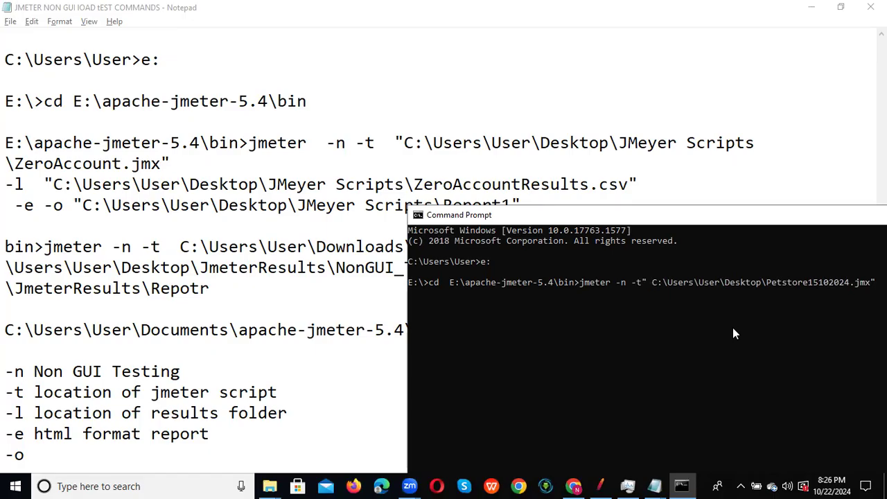
{"action": "key", "text": "Delete"}
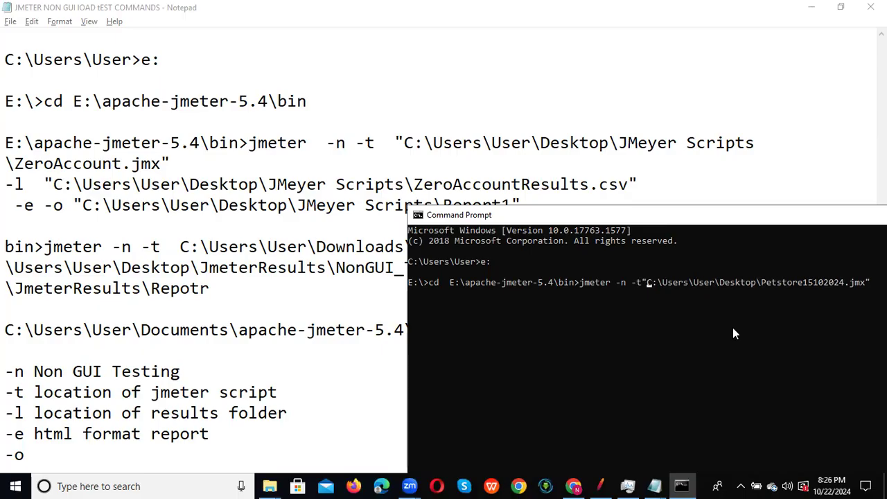
{"action": "key", "text": "Left"}
{"action": "key", "text": "Left"}
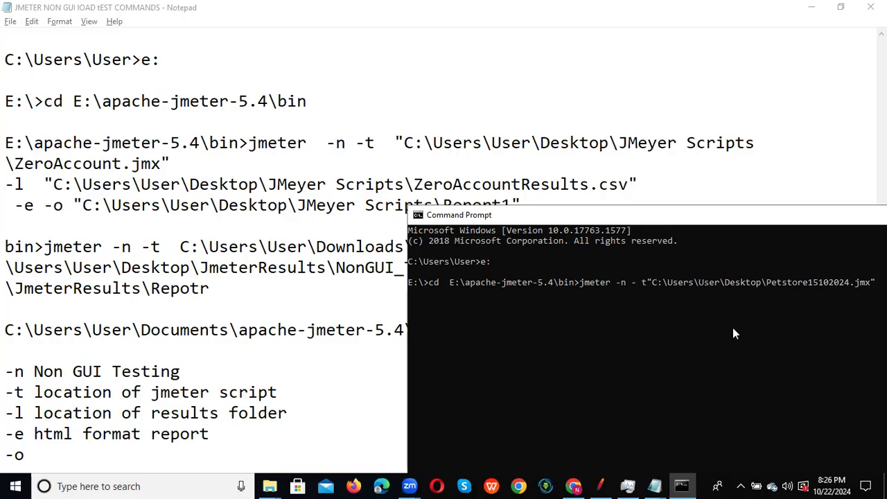
{"action": "key", "text": "BackSpace"}
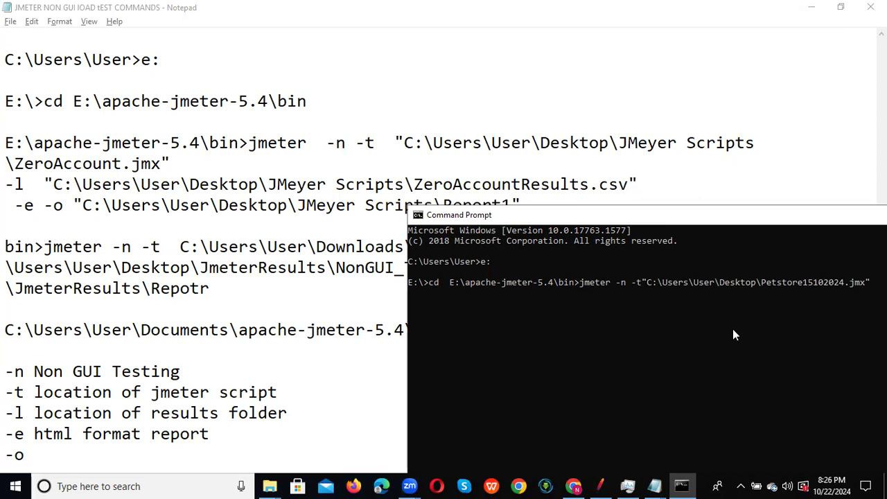
{"action": "key", "text": "Right"}
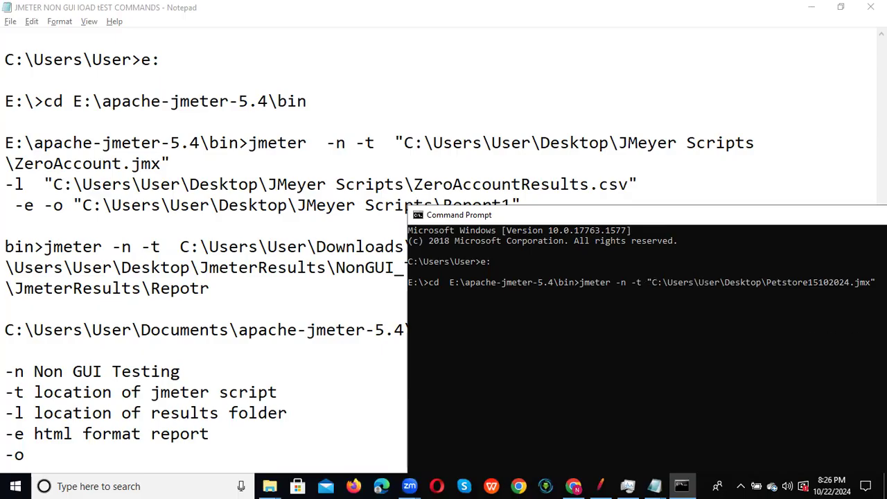
- Return the cursor toward the end of the command and reposition the Command Prompt window so the whole line is visible
{"action": "key", "text": "Right"}
{"action": "key", "text": "Right"}
{"action": "key", "text": "Right"}
{"action": "key", "text": "Right"}
{"action": "key", "text": "Right"}
{"action": "key", "text": "Right"}
{"action": "key", "text": "Right"}
{"action": "key", "text": "Right"}
{"action": "key", "text": "Right"}
{"action": "key", "text": "Right"}
{"action": "key", "text": "Right"}
{"action": "key", "text": "Right"}
{"action": "key", "text": "Right"}
{"action": "key", "text": "Right"}
{"action": "key", "text": "Right"}
{"action": "key", "text": "Right"}
{"action": "key", "text": "Right"}
{"action": "key", "text": "Right"}
{"action": "key", "text": "Right"}
{"action": "key", "text": "Right"}
{"action": "left_click_drag", "start_coordinate": [676, 221], "coordinate": [399, 226]}
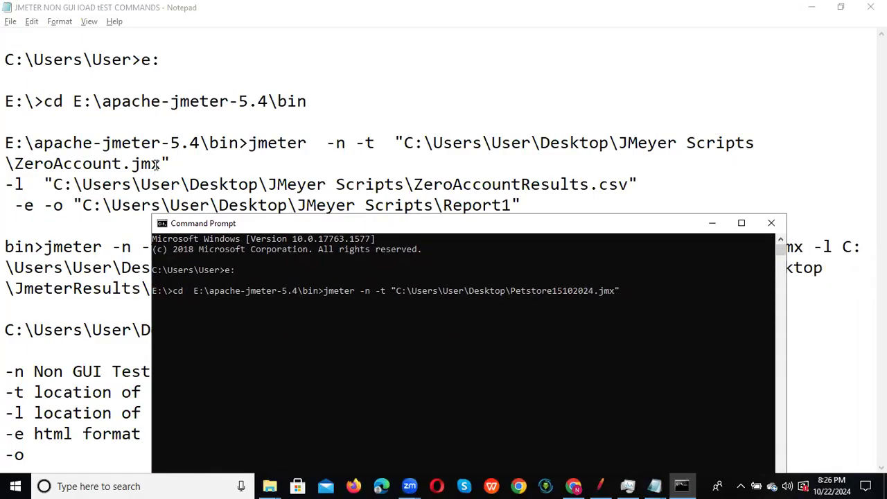
- Highlight "jmeter", the JMeyer Scripts folder path and the ZeroAccount.jmx file name in the Notepad sample command
{"action": "left_click_drag", "start_coordinate": [299, 143], "coordinate": [248, 142]}
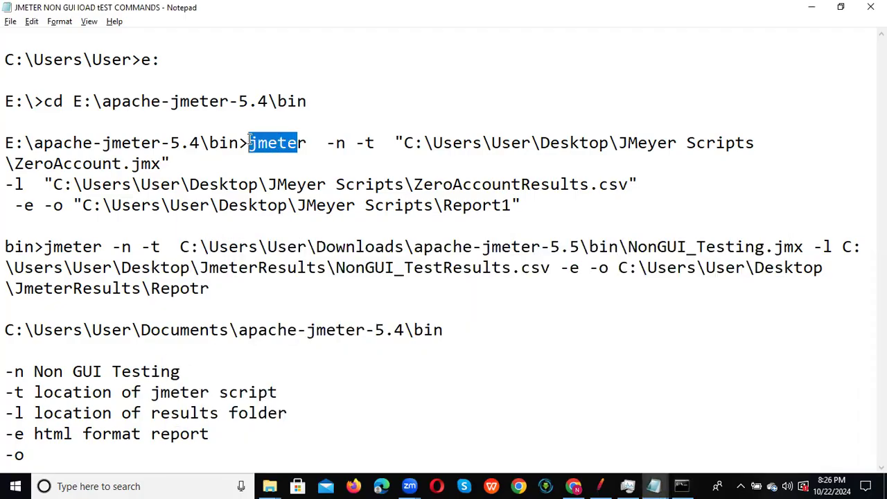
{"action": "left_click", "coordinate": [405, 143]}
{"action": "left_click_drag", "start_coordinate": [405, 142], "coordinate": [754, 144]}
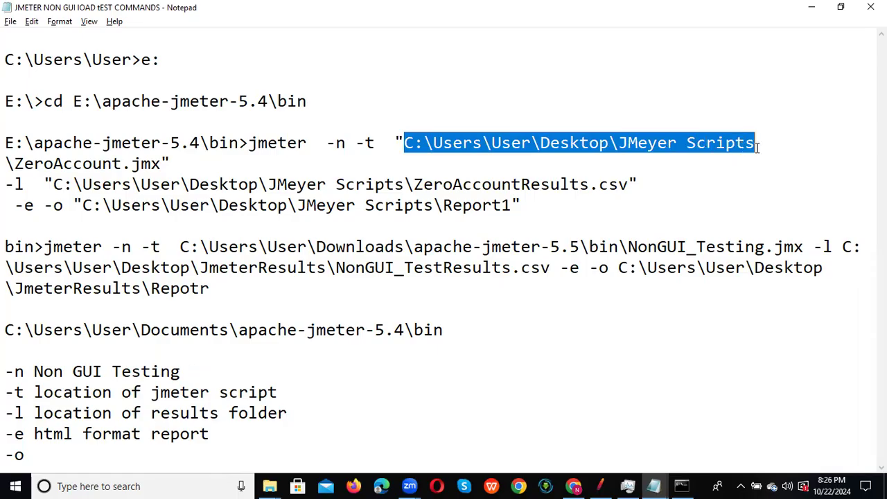
{"action": "left_click_drag", "start_coordinate": [170, 164], "coordinate": [8, 165]}
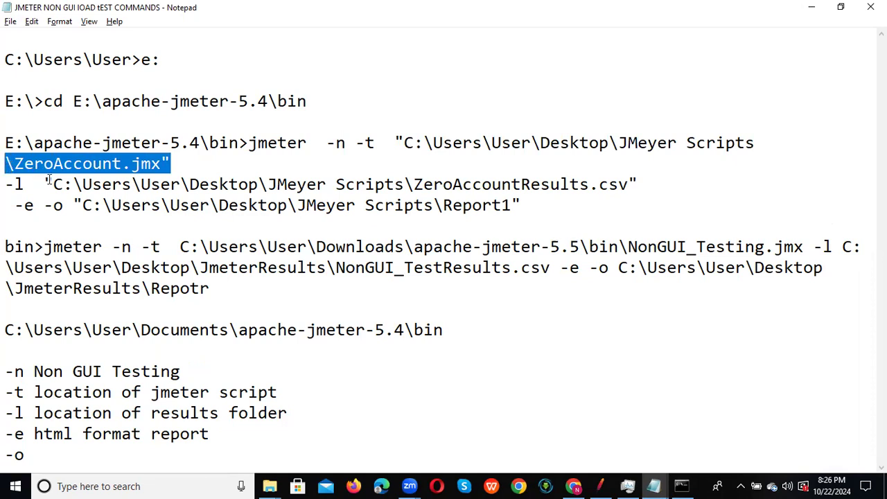
{"action": "left_click", "coordinate": [189, 166]}
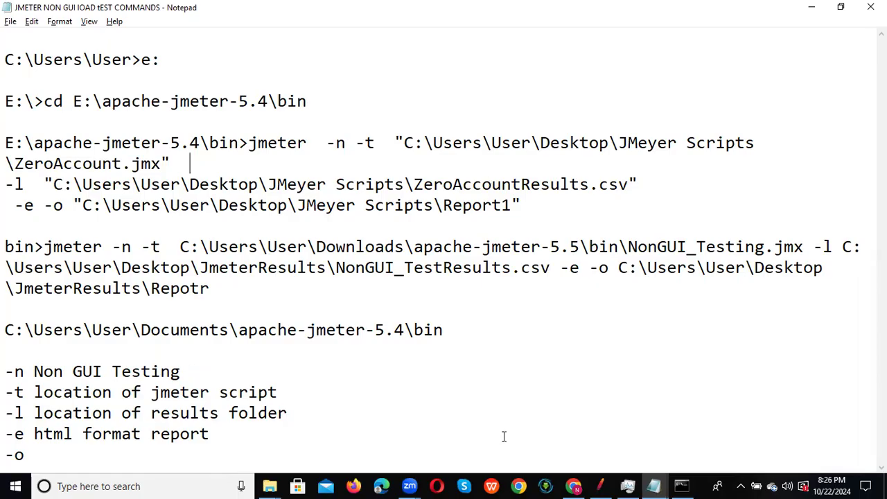
- Switch to JMeter, expand the jp@gc - Stepping Thread Group and view its Summary Report
{"action": "left_click", "coordinate": [600, 486]}
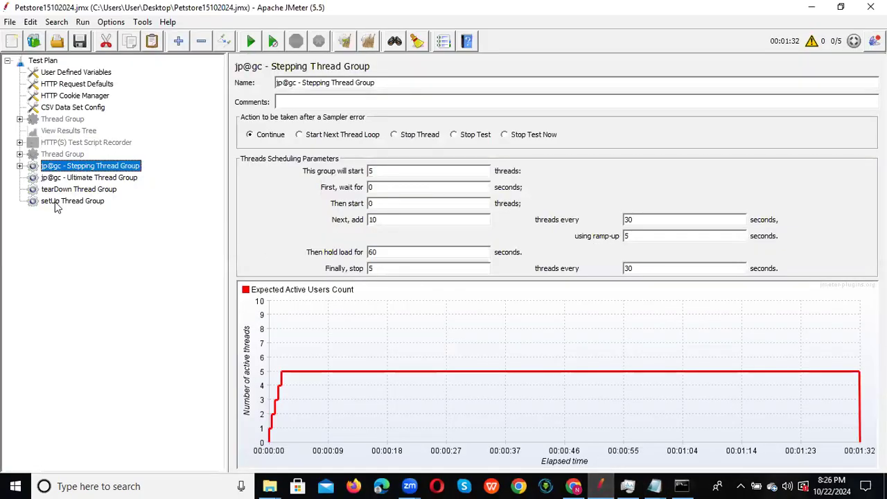
{"action": "left_click", "coordinate": [21, 166]}
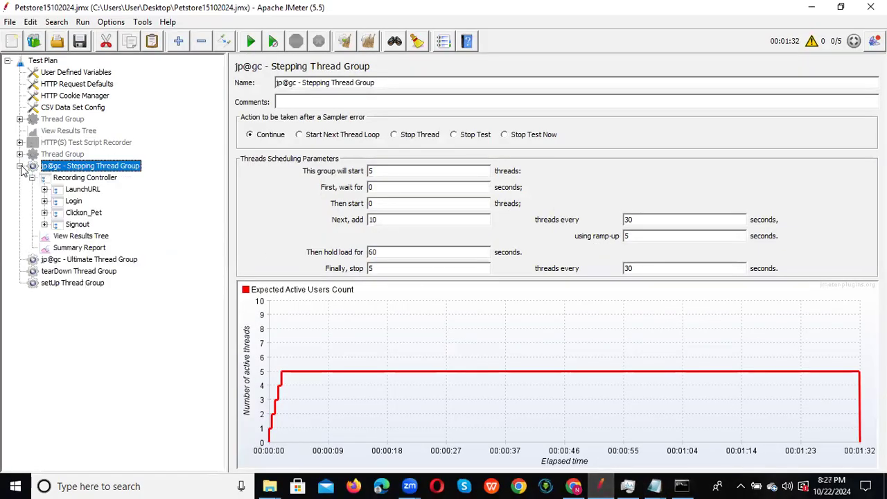
{"action": "left_click", "coordinate": [90, 249]}
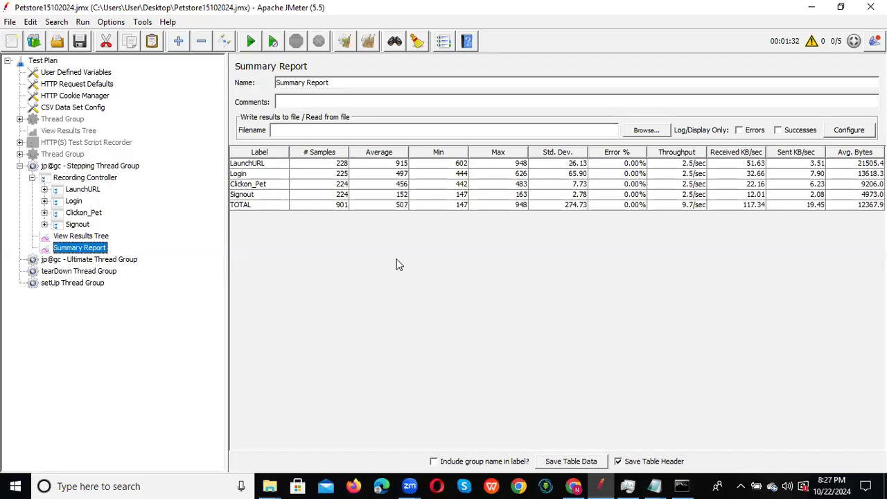
- Return to the Notepad notes and highlight the quoted results path after -l, and the "ZeroAccount" part of its file name
{"action": "key", "text": "alt+Tab"}
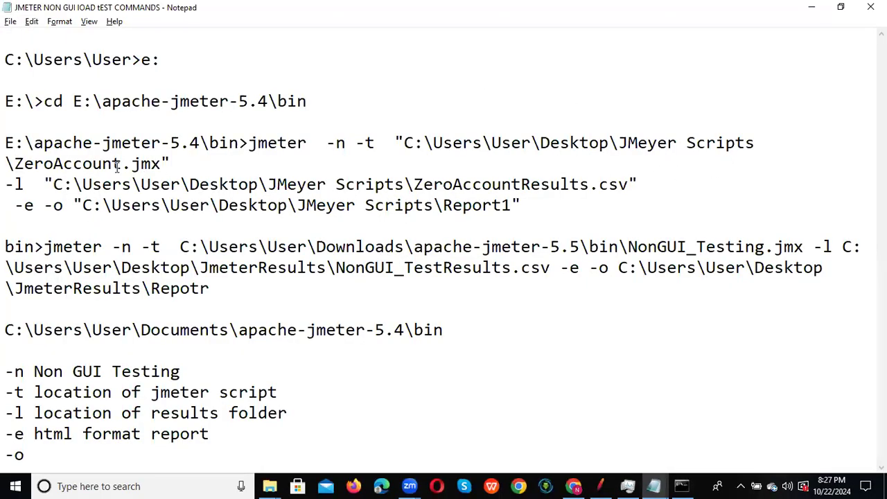
{"action": "left_click_drag", "start_coordinate": [44, 183], "coordinate": [636, 183]}
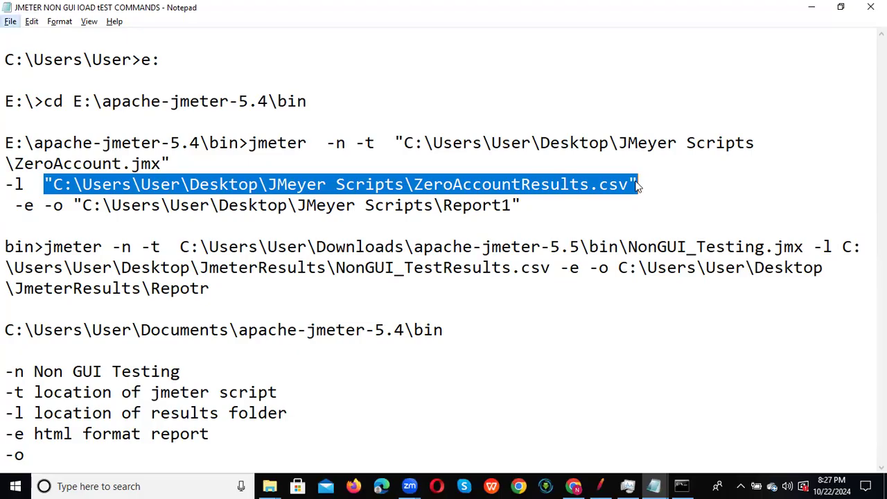
{"action": "left_click", "coordinate": [419, 185]}
{"action": "left_click_drag", "start_coordinate": [418, 184], "coordinate": [518, 184]}
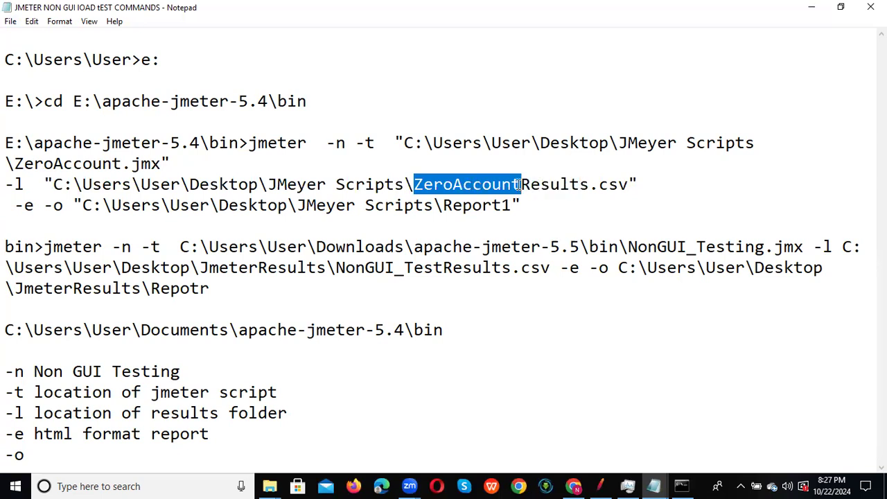
- Replace "ZeroAccount" with "Petstore" in the -l results file name in the Notepad command, and copy "PetstoreResults"
{"action": "type", "text": "Pe"}
{"action": "type", "text": "tstor"}
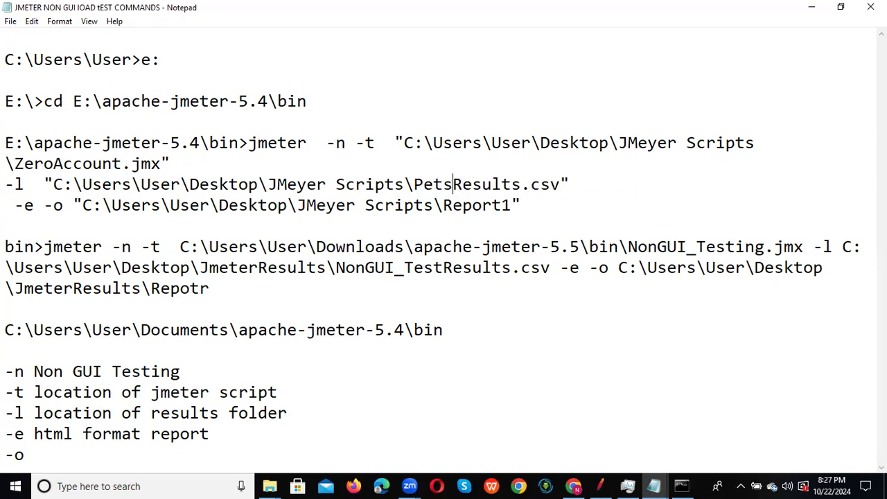
{"action": "type", "text": "e"}
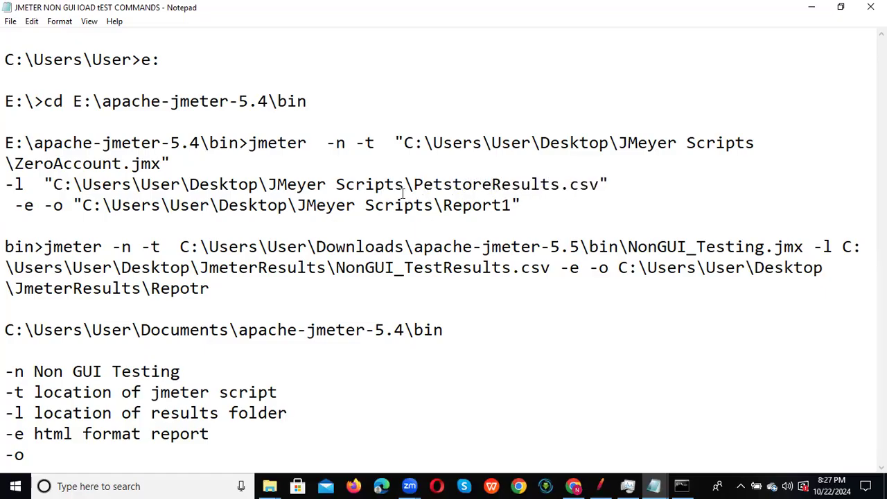
{"action": "left_click_drag", "start_coordinate": [414, 183], "coordinate": [558, 186]}
{"action": "key", "text": "ctrl+c"}
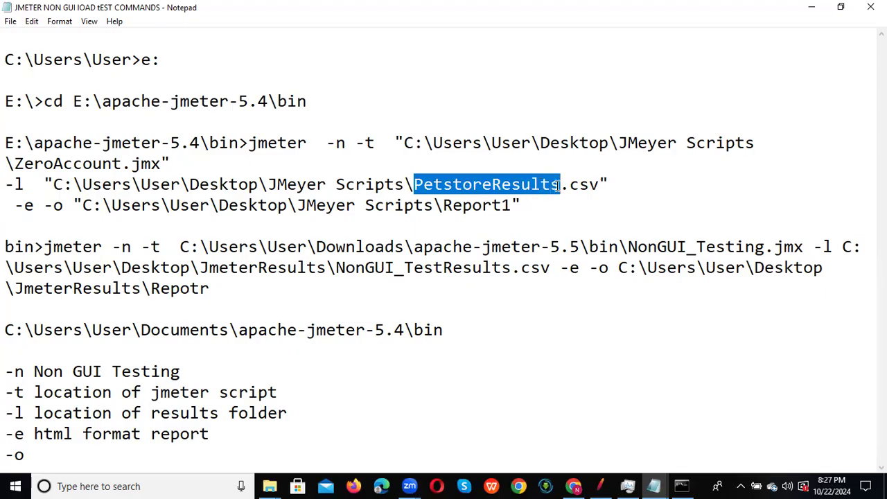
- Highlight the JMeyer Scripts folder in the -e -o path, and replace "Report" with the copied name to make the report folder PetstoreResults1
{"action": "left_click_drag", "start_coordinate": [298, 205], "coordinate": [382, 204]}
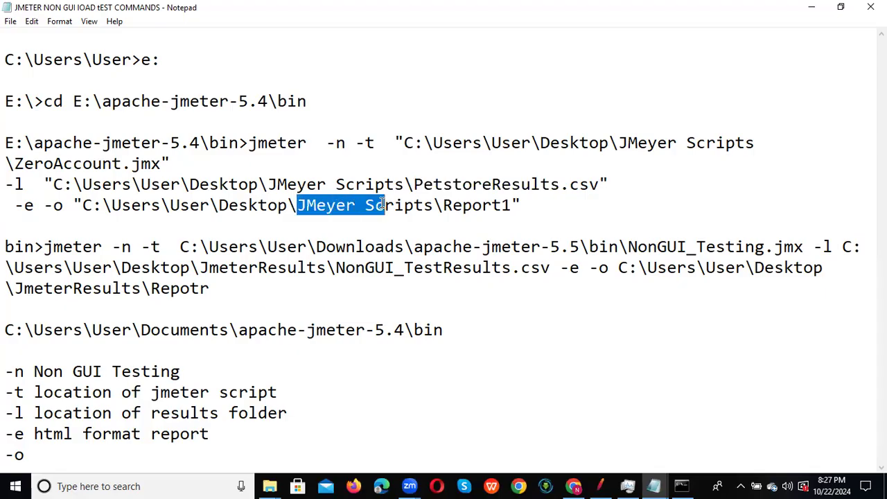
{"action": "left_click_drag", "start_coordinate": [382, 204], "coordinate": [433, 205]}
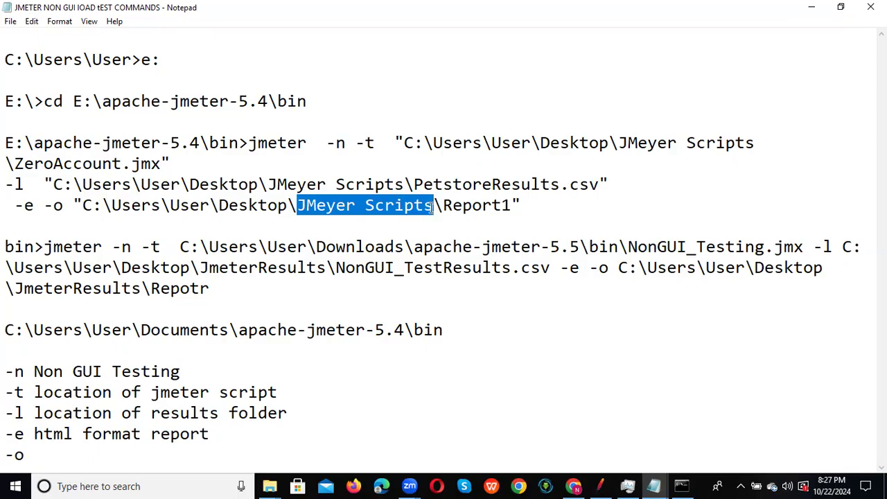
{"action": "left_click", "coordinate": [369, 205]}
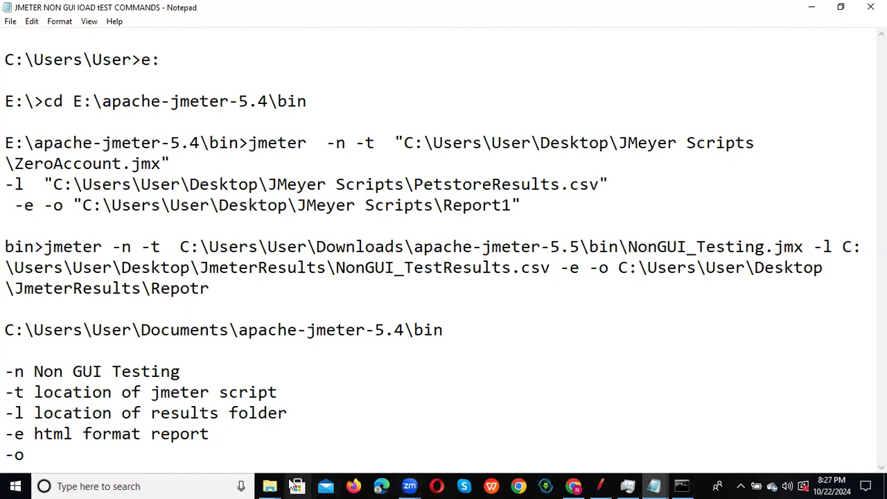
{"action": "mouse_move", "coordinate": [270, 485]}
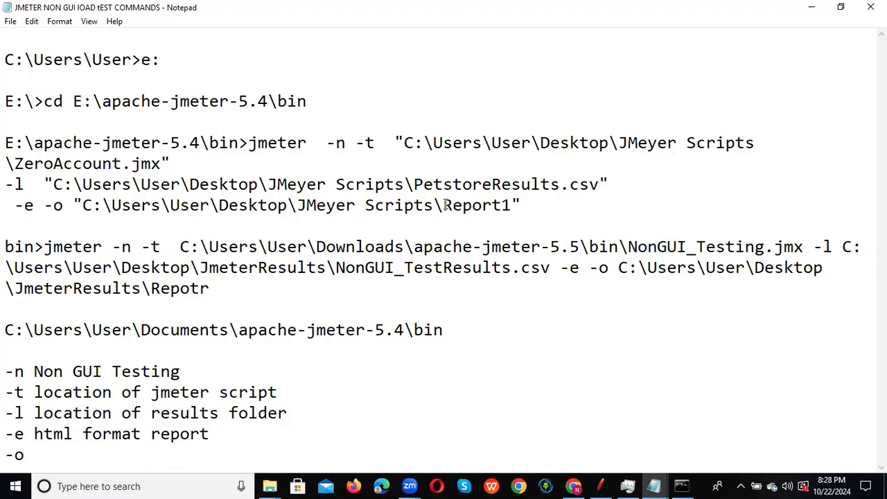
{"action": "left_click_drag", "start_coordinate": [447, 206], "coordinate": [504, 205]}
{"action": "key", "text": "ctrl+v"}
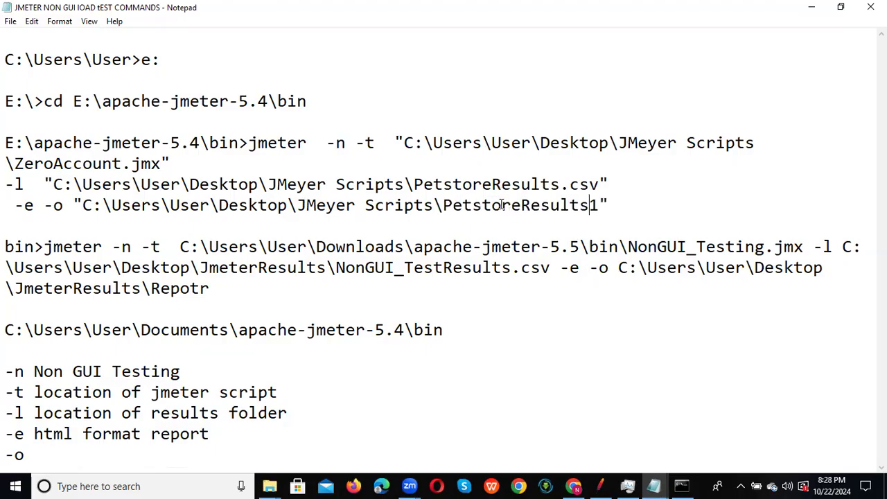
- Highlight the -l option, the csv extension, the -e -o options and the report path in the Notepad command
{"action": "left_click", "coordinate": [655, 213]}
{"action": "left_click_drag", "start_coordinate": [619, 205], "coordinate": [258, 205]}
{"action": "left_click_drag", "start_coordinate": [124, 179], "coordinate": [25, 184]}
{"action": "left_click", "coordinate": [5, 184]}
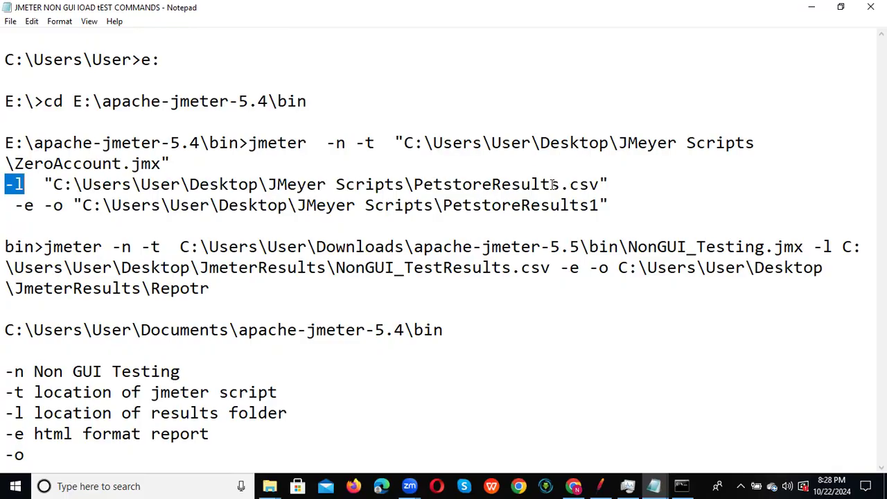
{"action": "left_click", "coordinate": [608, 184]}
{"action": "left_click_drag", "start_coordinate": [608, 184], "coordinate": [571, 185]}
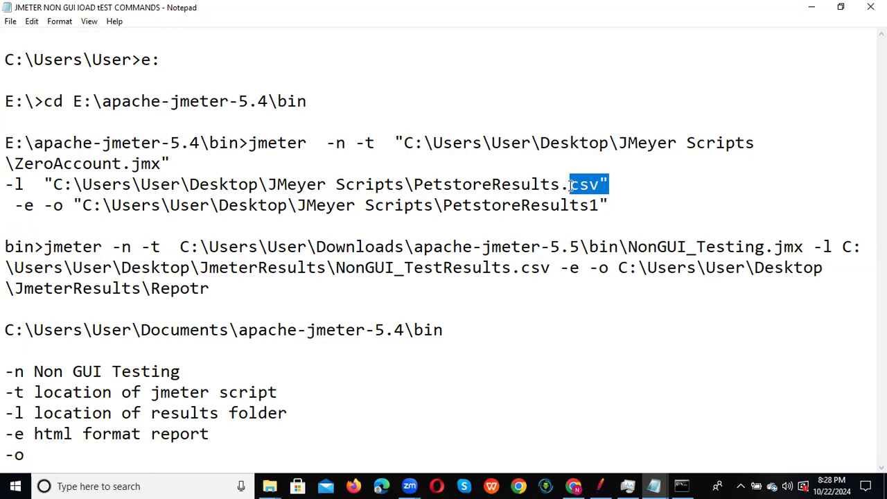
{"action": "left_click_drag", "start_coordinate": [16, 205], "coordinate": [63, 206]}
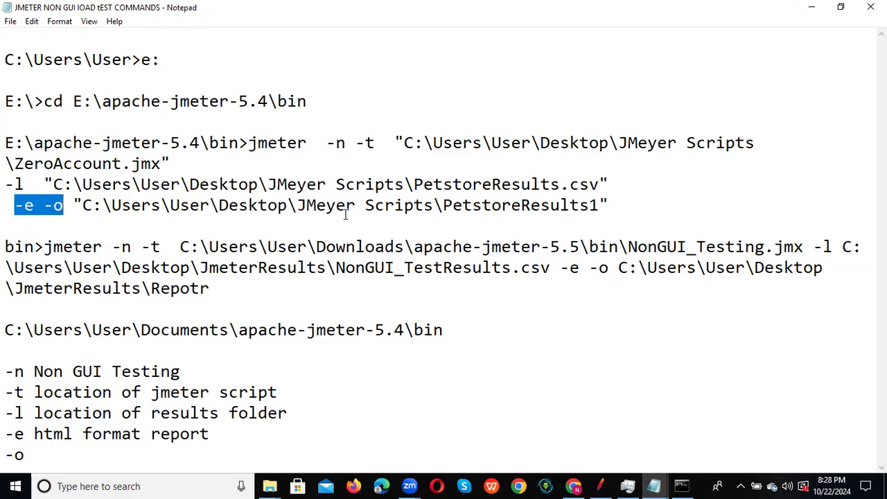
{"action": "left_click_drag", "start_coordinate": [619, 207], "coordinate": [326, 206]}
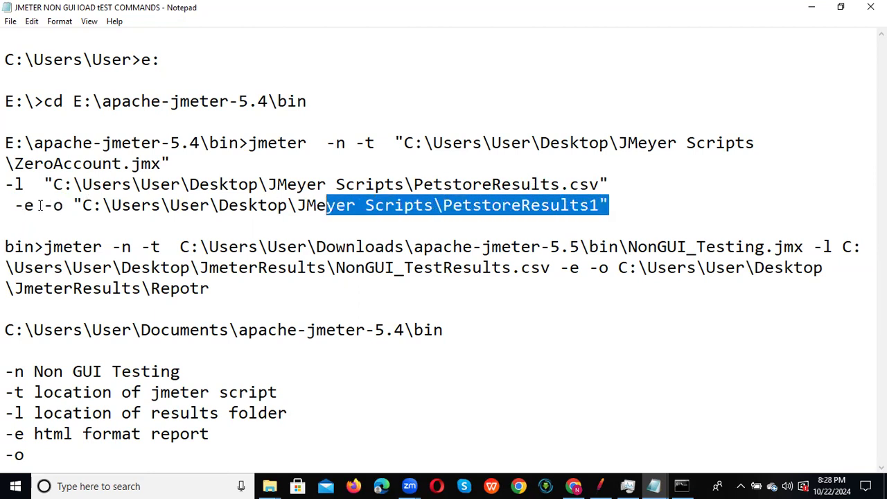
- Copy the -l and -e -o lines from Notepad and paste them after the Petstore15102024.jmx path in Command Prompt
{"action": "left_click_drag", "start_coordinate": [618, 203], "coordinate": [6, 189]}
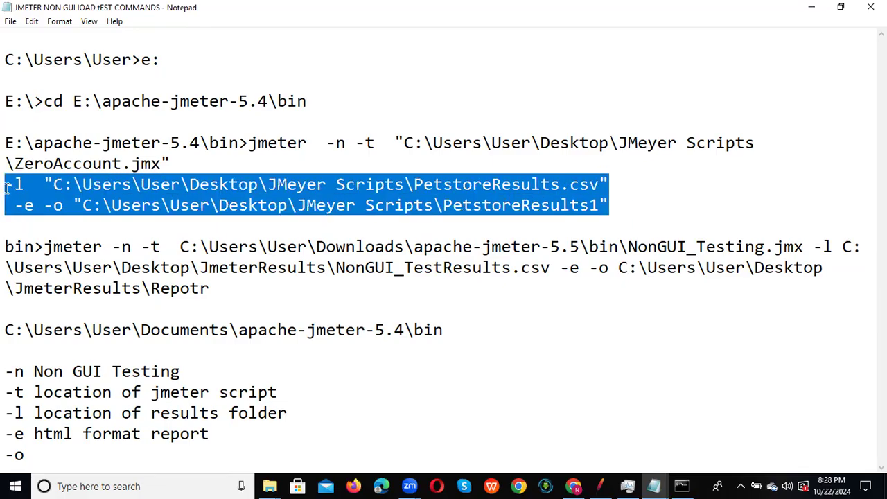
{"action": "mouse_move", "coordinate": [6, 184]}
{"action": "left_mouse_down"}
{"action": "mouse_move", "coordinate": [6, 165]}
{"action": "mouse_move", "coordinate": [9, 178]}
{"action": "left_mouse_up"}
{"action": "key", "text": "ctrl+c"}
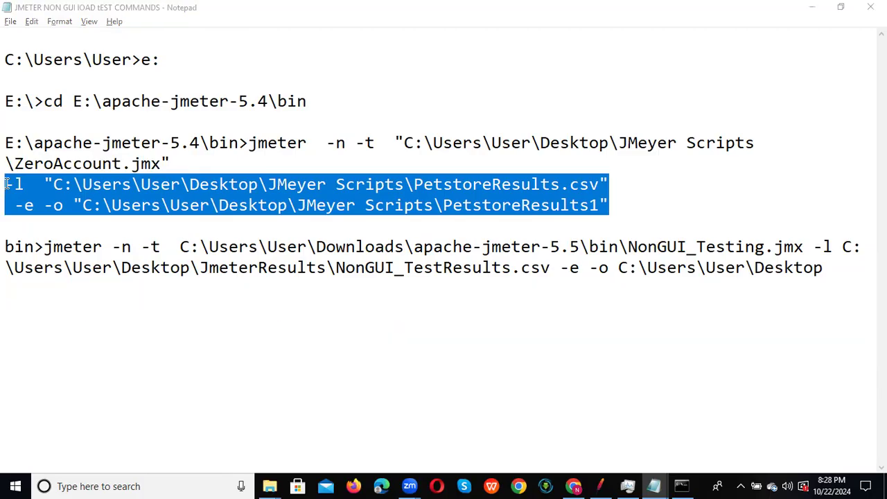
{"action": "key", "text": "alt+Tab"}
{"action": "key", "text": "alt+Tab"}
{"action": "key", "text": "alt+Tab"}
{"action": "key", "text": "alt+shift+Tab"}
{"action": "key", "text": "alt+Tab"}
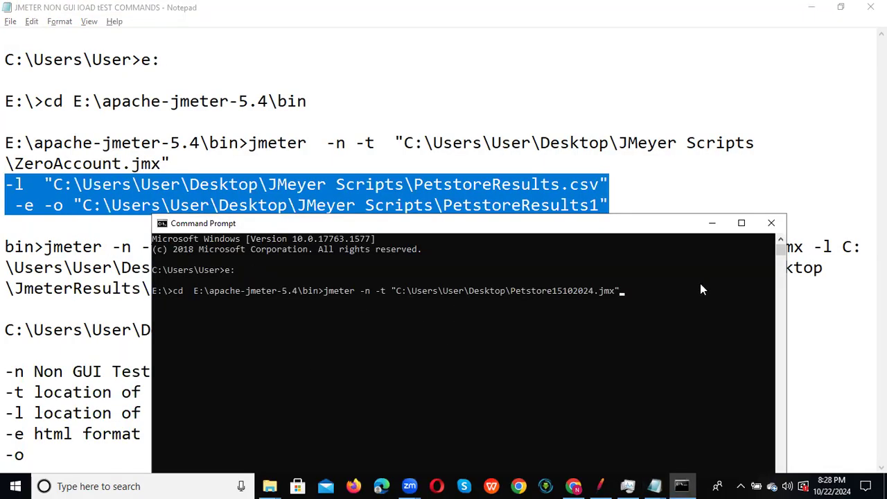
{"action": "key", "text": "ctrl+v"}
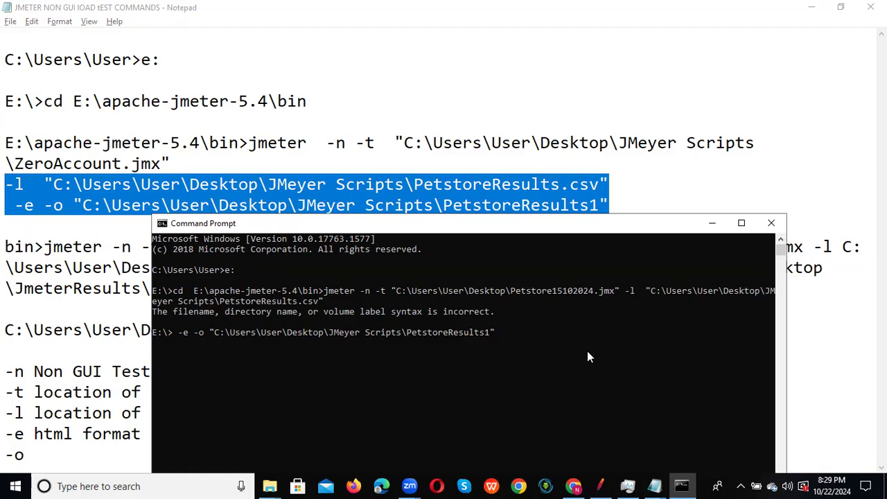
- Discard the leftover -e -o text, recall the previous jmeter command and maximize the Command Prompt window
{"action": "key", "text": "BackSpace"}
{"action": "key", "text": "Up"}
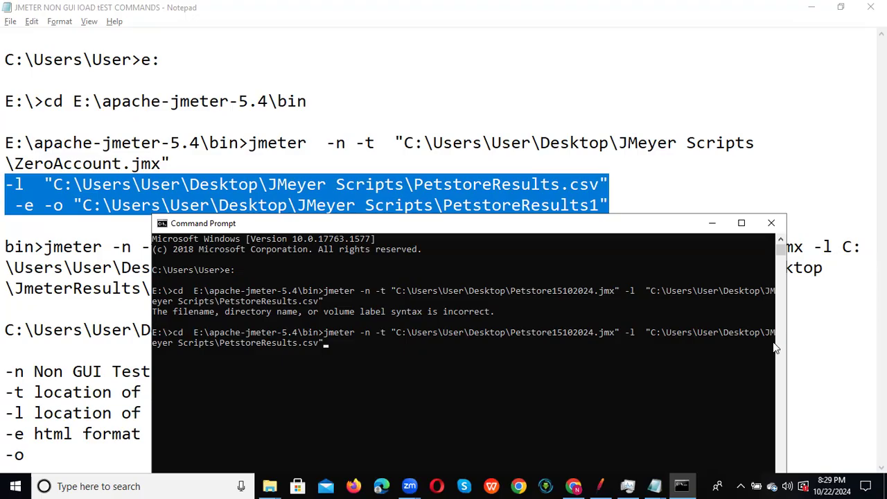
{"action": "left_click", "coordinate": [741, 223]}
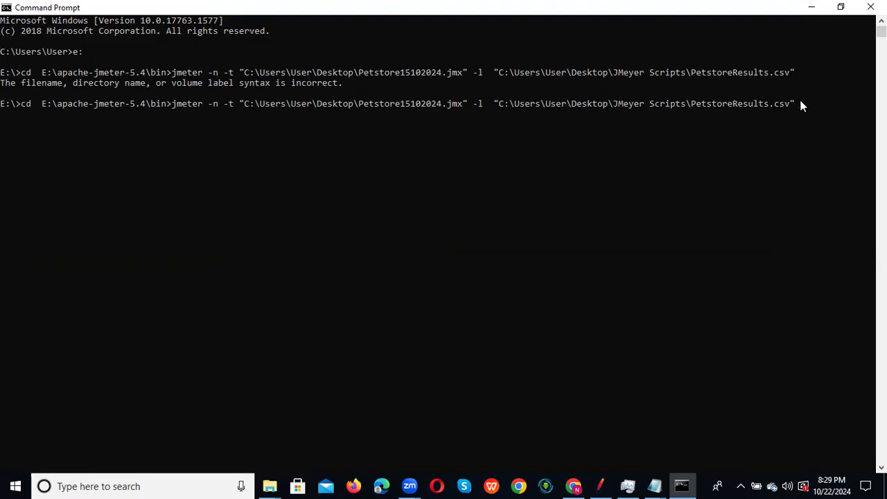
- Check the Notepad notes, append the copied -l and -e -o lines to the command again, and rerun the recalled jmeter command
{"action": "key", "text": "alt+Tab"}
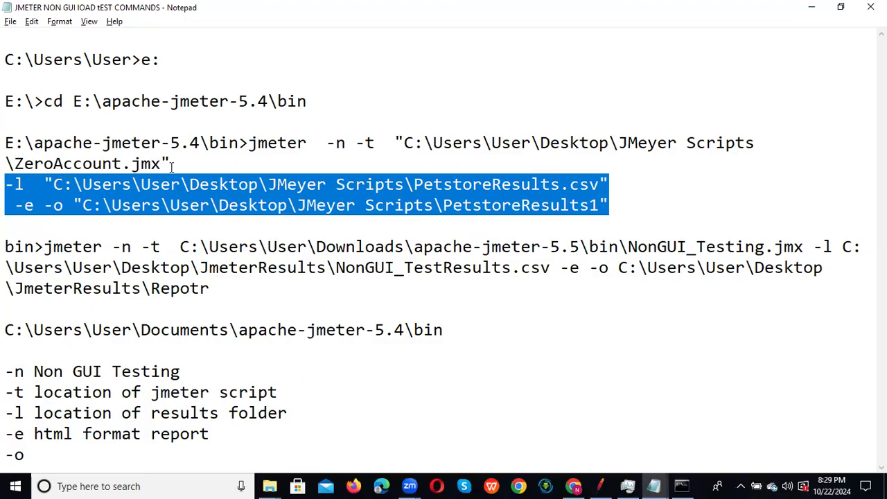
{"action": "key", "text": "alt+Tab"}
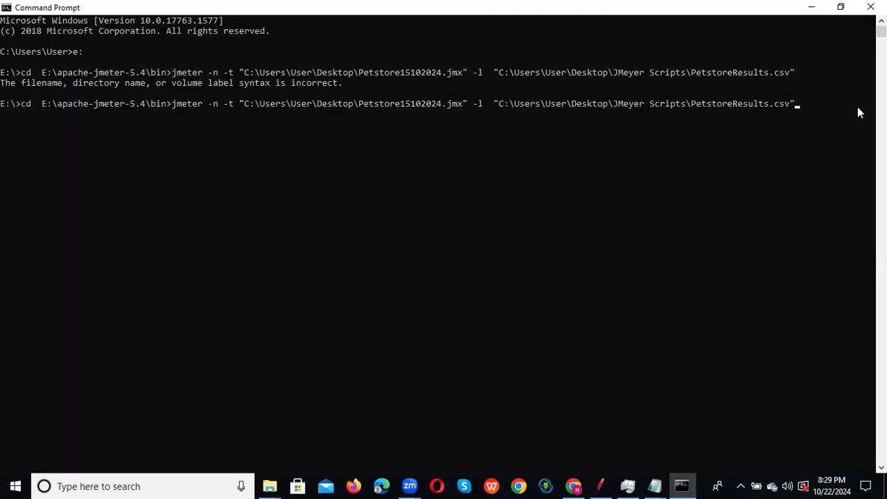
{"action": "key", "text": "ctrl+v"}
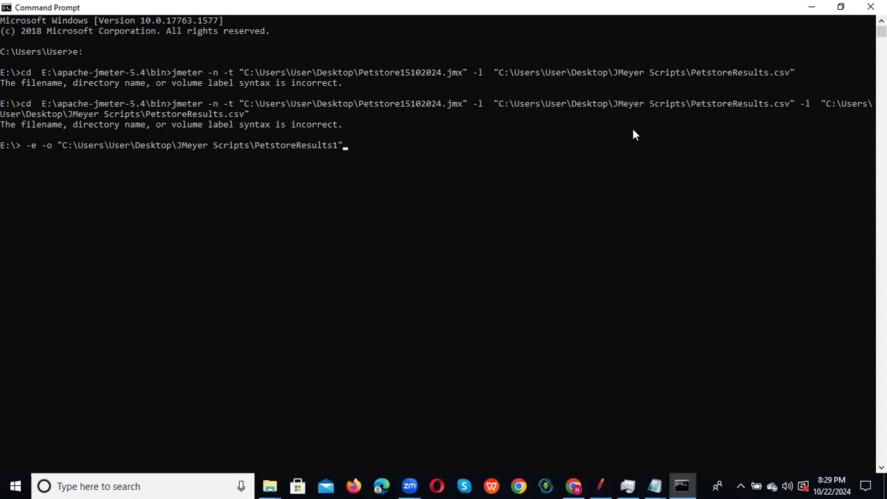
{"action": "key", "text": "Up"}
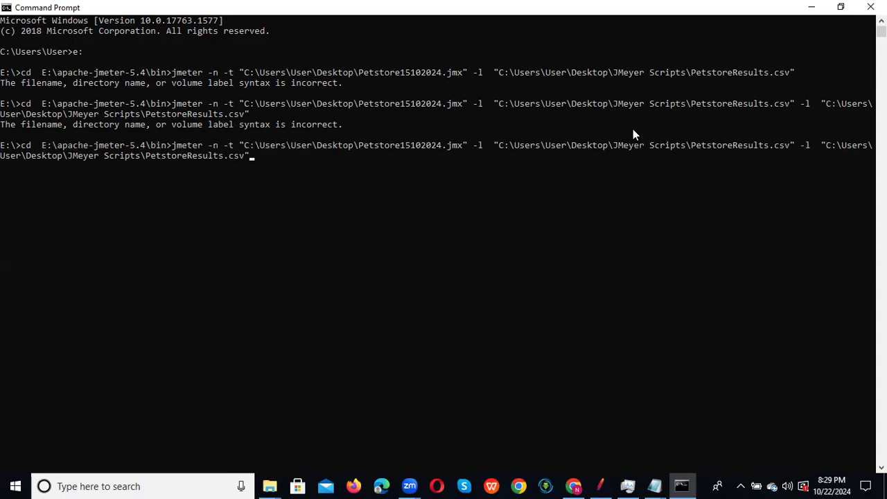
{"action": "key", "text": "Return"}
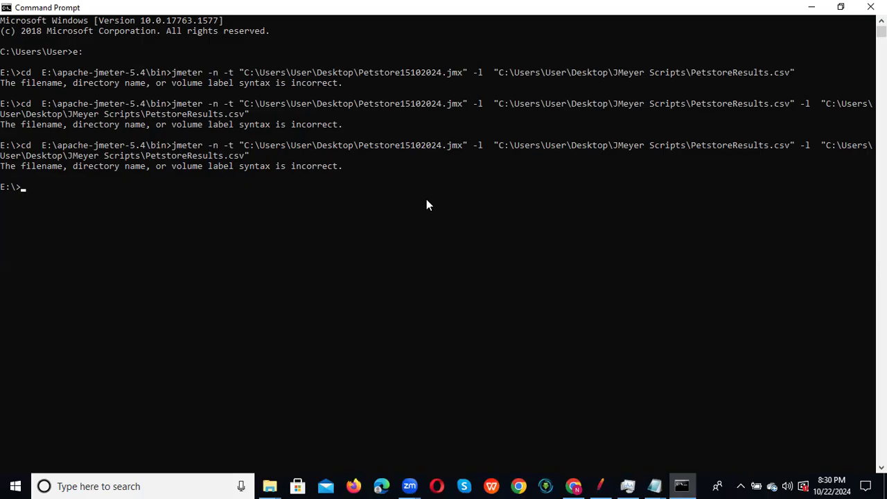
- Review the sample command in Notepad, and copy the full path of the JMeyer Scripts folder from File Explorer
{"action": "key", "text": "alt+Tab"}
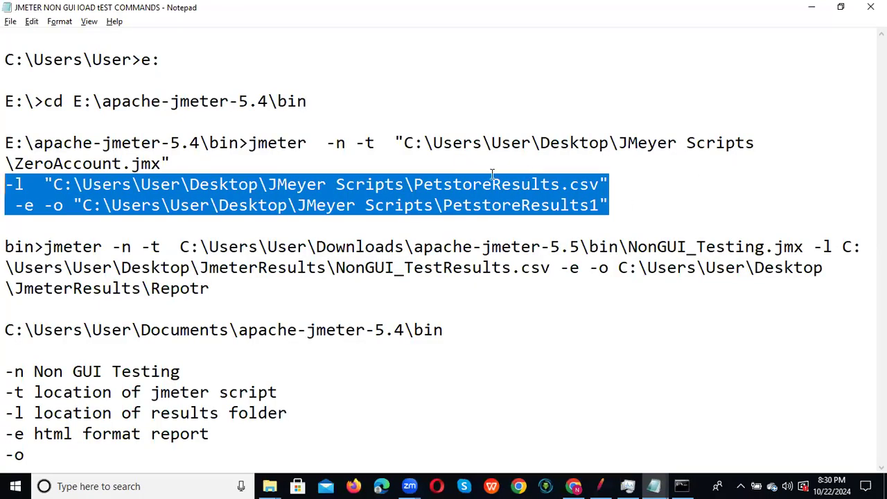
{"action": "left_click", "coordinate": [590, 206]}
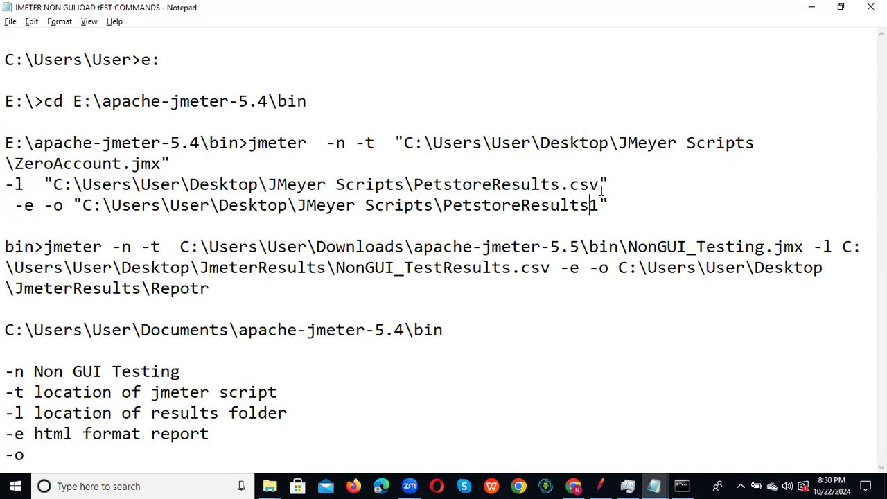
{"action": "key", "text": "alt+Tab"}
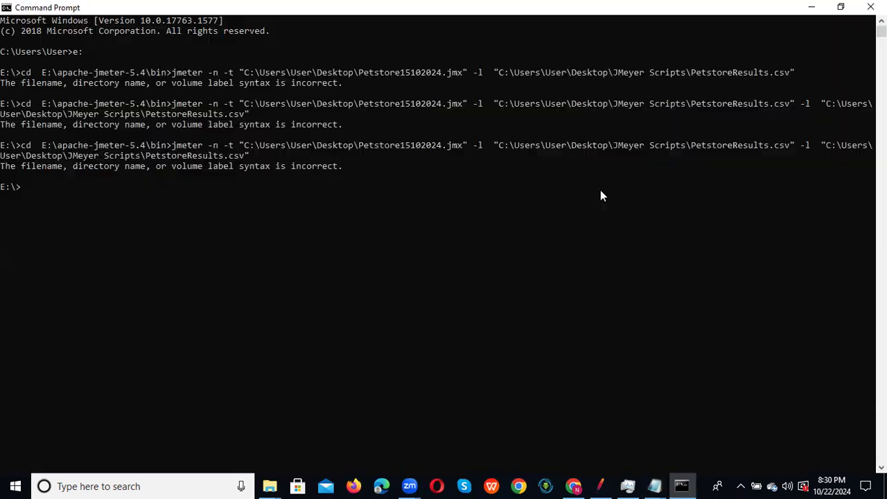
{"action": "left_click", "coordinate": [269, 486]}
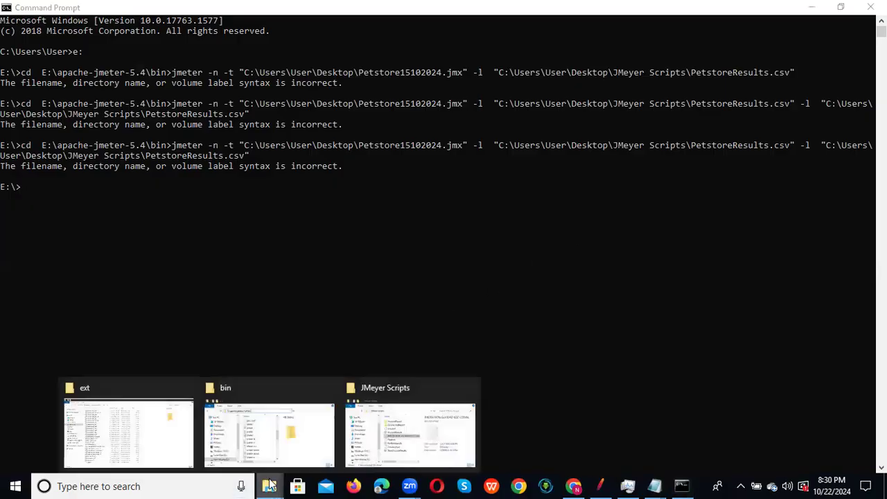
{"action": "left_click", "coordinate": [423, 427]}
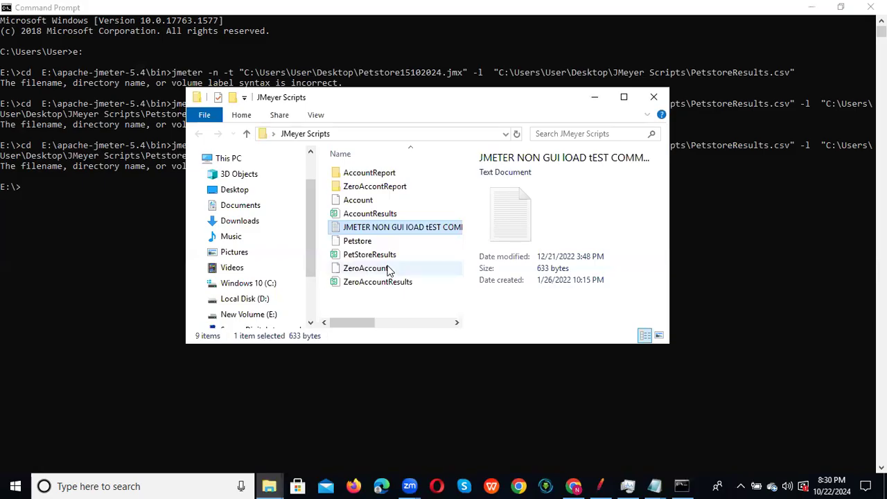
{"action": "left_click", "coordinate": [342, 137]}
{"action": "key", "text": "ctrl+c"}
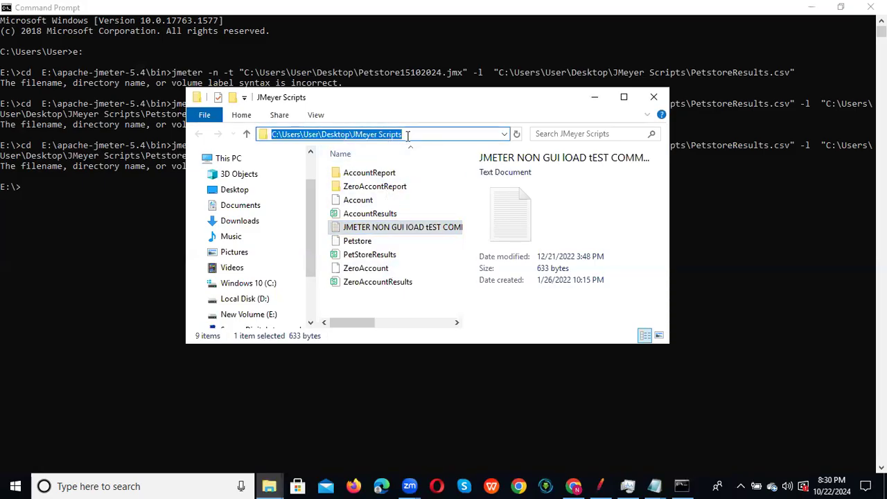
- Add a pair of quotes after the PetstoreResults.csv path in Notepad, and undo the JMeyer Scripts path pasted between them
{"action": "key", "text": "alt+Tab"}
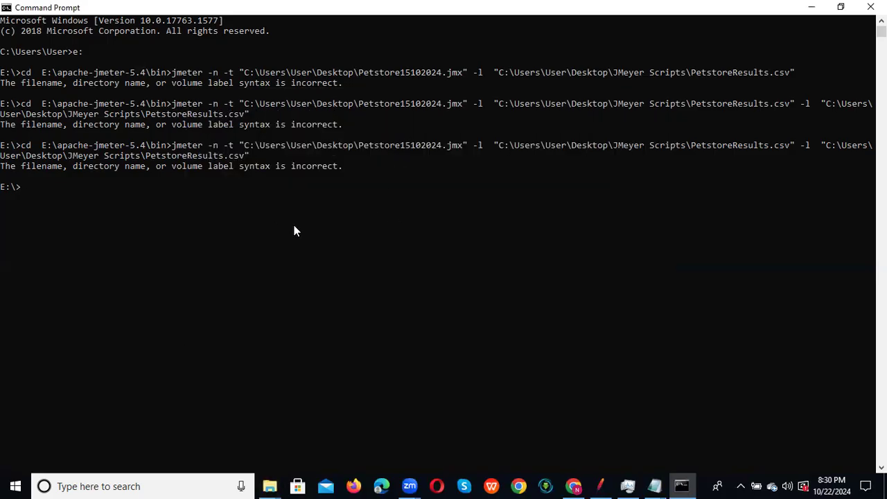
{"action": "key", "text": "alt+Tab"}
{"action": "key", "text": "alt+Tab"}
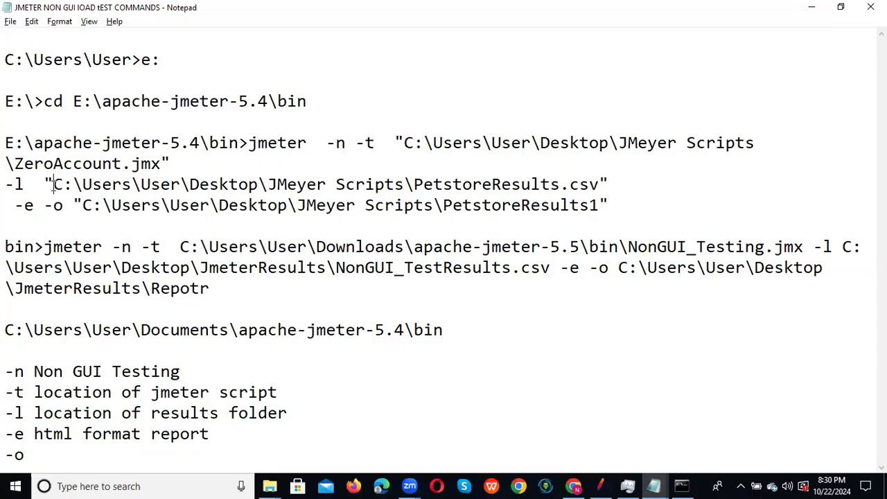
{"action": "left_click", "coordinate": [626, 186]}
{"action": "type", "text": "\"\""}
{"action": "key", "text": "Left"}
{"action": "key", "text": "ctrl+v"}
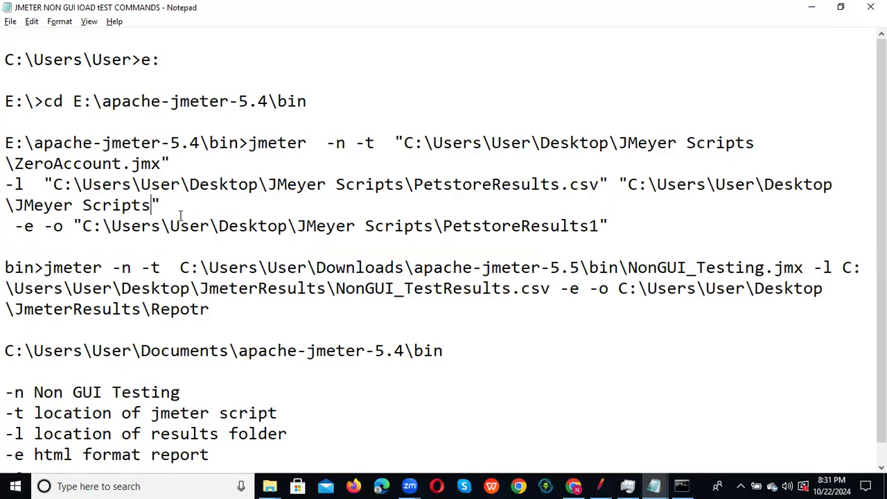
{"action": "key", "text": "ctrl+z"}
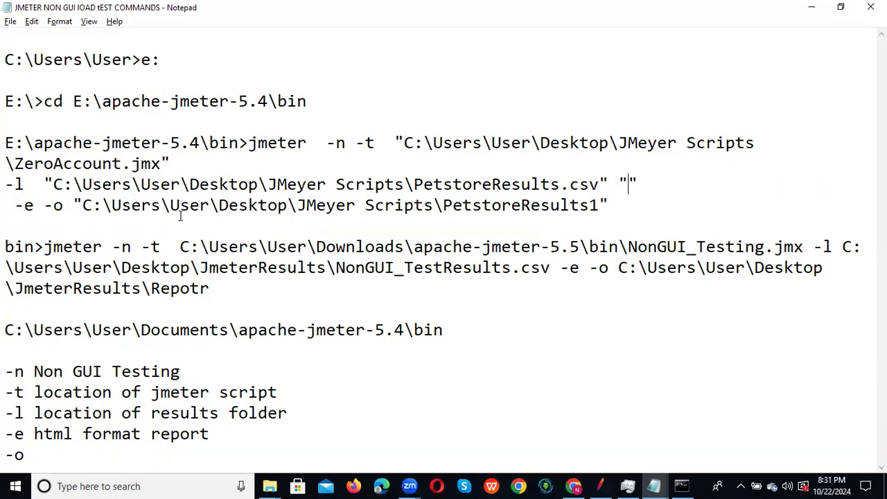
- Try rerunning the recalled jmeter command for Petstore15102024.jmx in Command Prompt, and compare it with the sample command in Notepad
{"action": "left_click", "coordinate": [107, 219]}
{"action": "left_click", "coordinate": [6, 143]}
{"action": "key", "text": "alt+Tab"}
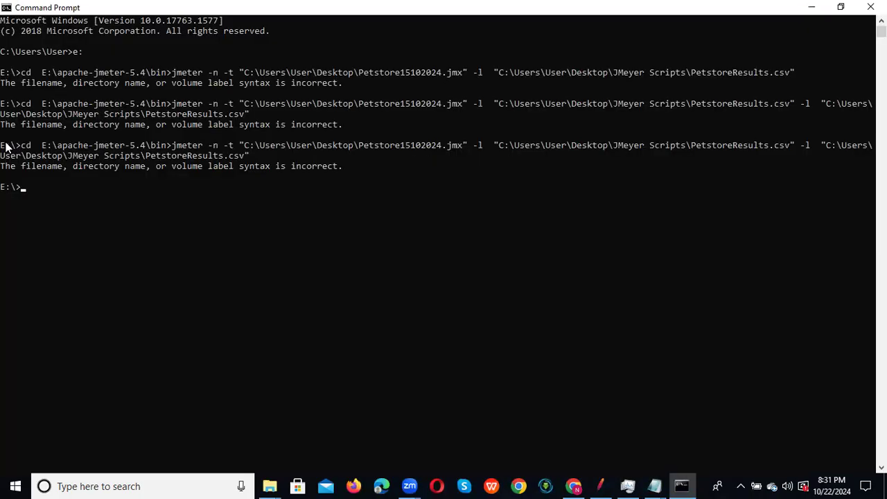
{"action": "type", "text": "cd  E:\\apache-jmeter-5.4\\bin>jmeter -n -t \"C:\\Users\\User\\Desktop\\Petstore15102024.jmx\" -l  \"C:\\Users\\User\\Desktop\\JMeyer Scripts\\PetstoreResults.csv\" -l  \"C:\\Users\\User\\Desktop\\JMeyer Scripts\\PetstoreResults.csv\""}
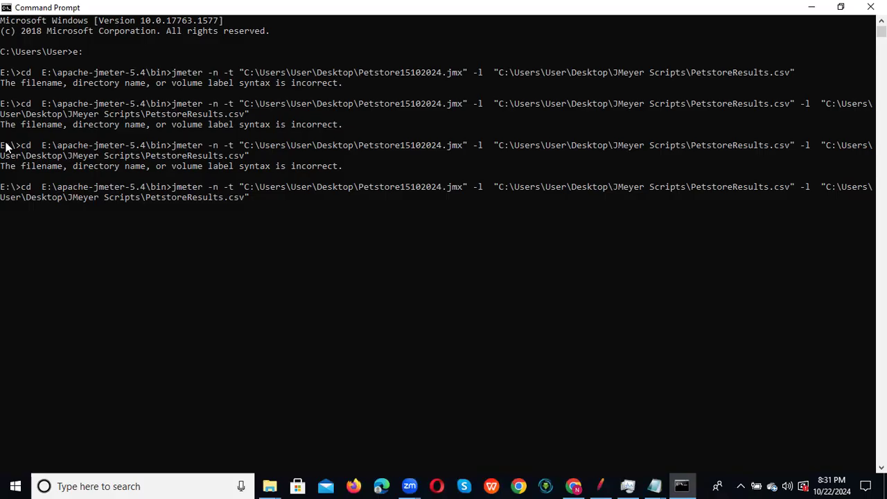
{"action": "key", "text": "Return"}
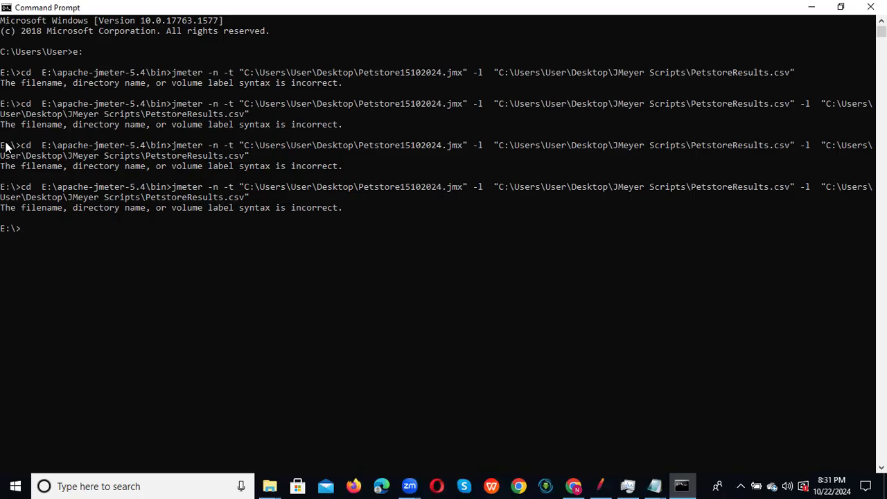
{"action": "key", "text": "alt+Tab"}
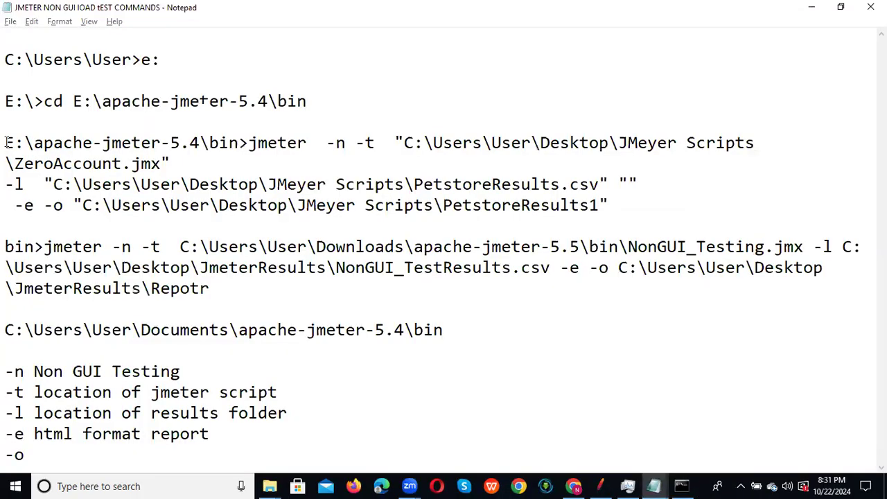
{"action": "key", "text": "alt+Tab"}
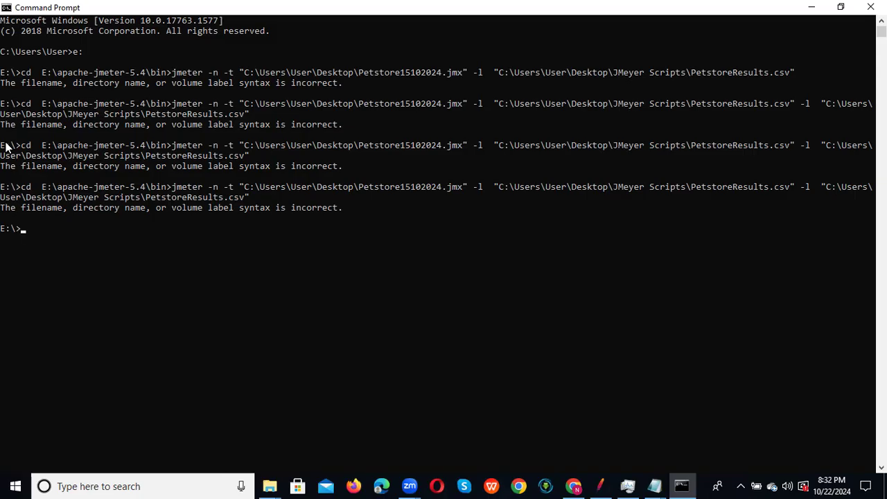
- Check the apache-jmeter-5.4 bin folder, and select the C:\Users\User\Downloads\apache-jmeter-5.5 portion of the ext folder's path
{"action": "left_click", "coordinate": [273, 485]}
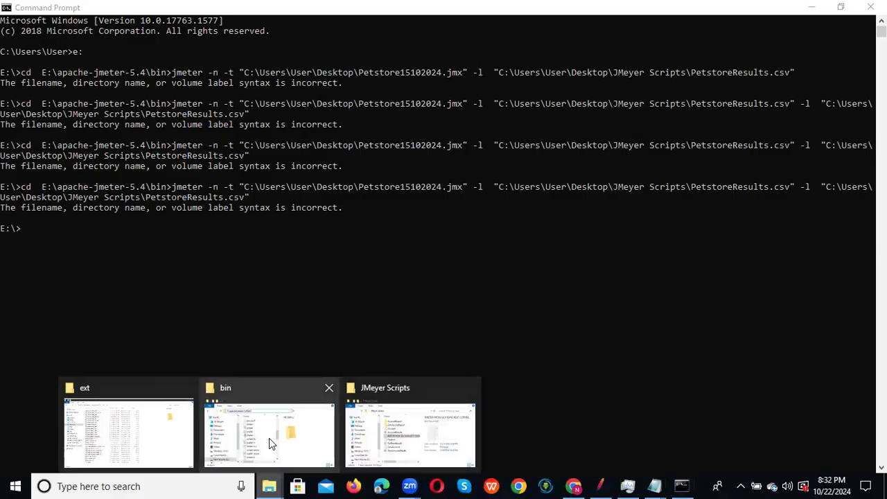
{"action": "left_click", "coordinate": [270, 438]}
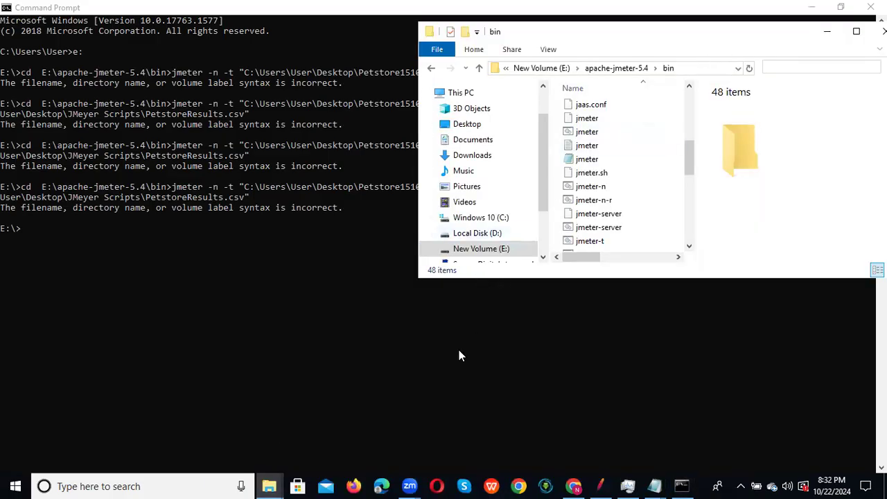
{"action": "left_click", "coordinate": [273, 485]}
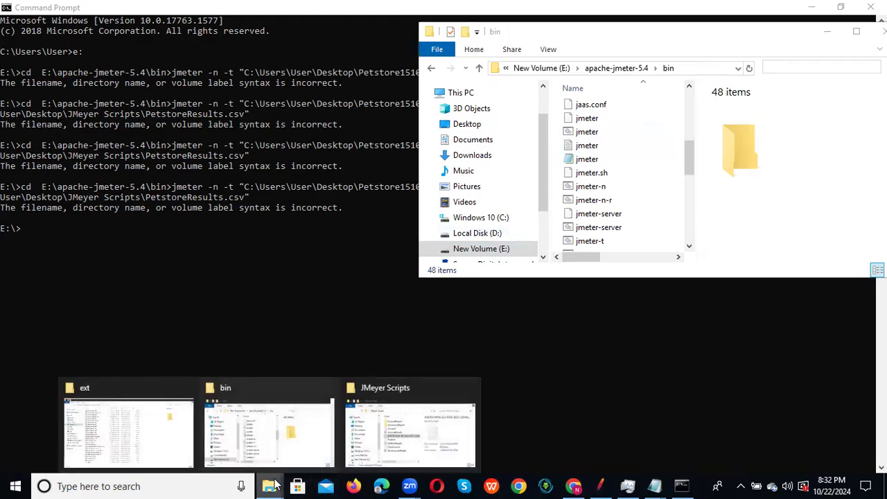
{"action": "left_click", "coordinate": [106, 415]}
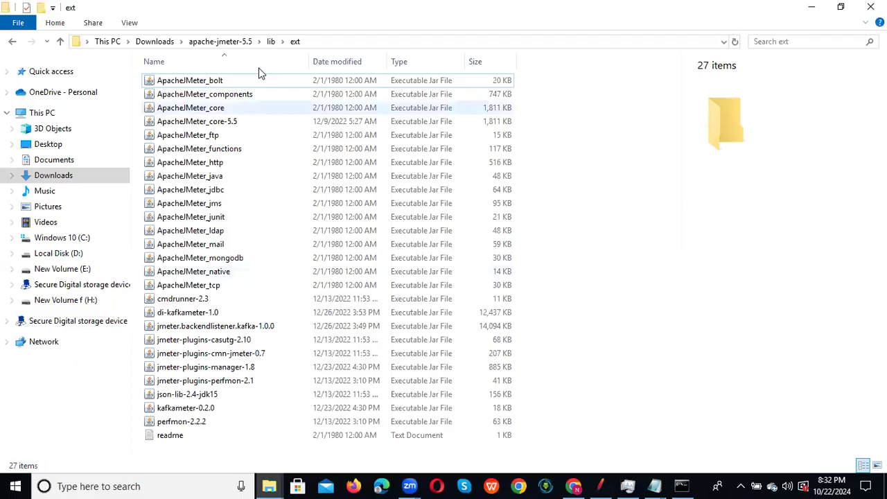
{"action": "left_click", "coordinate": [329, 43]}
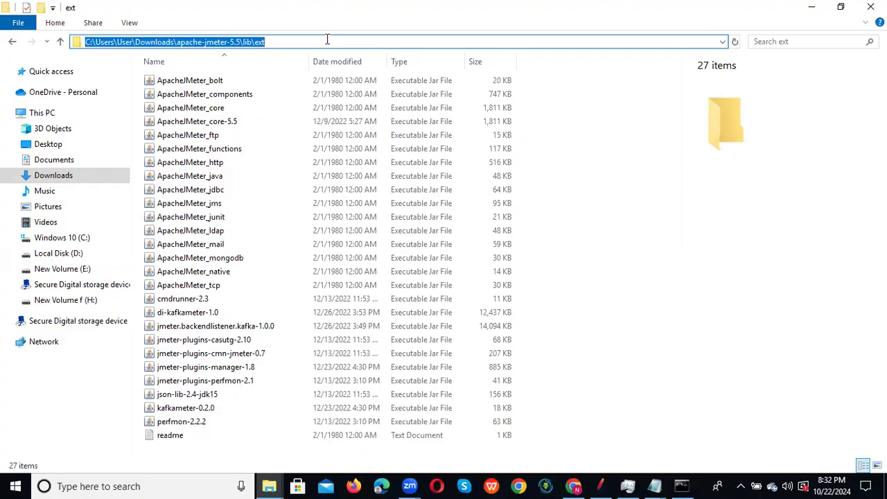
{"action": "left_click", "coordinate": [281, 43]}
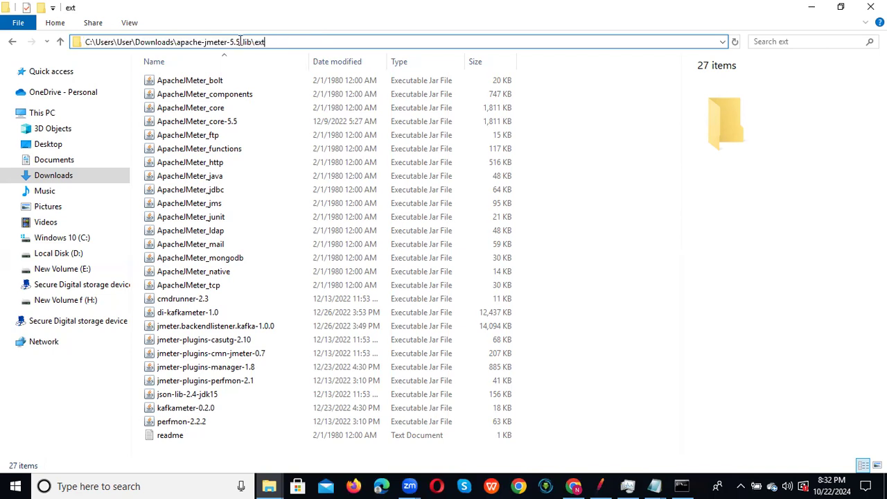
{"action": "left_click_drag", "start_coordinate": [241, 43], "coordinate": [83, 41]}
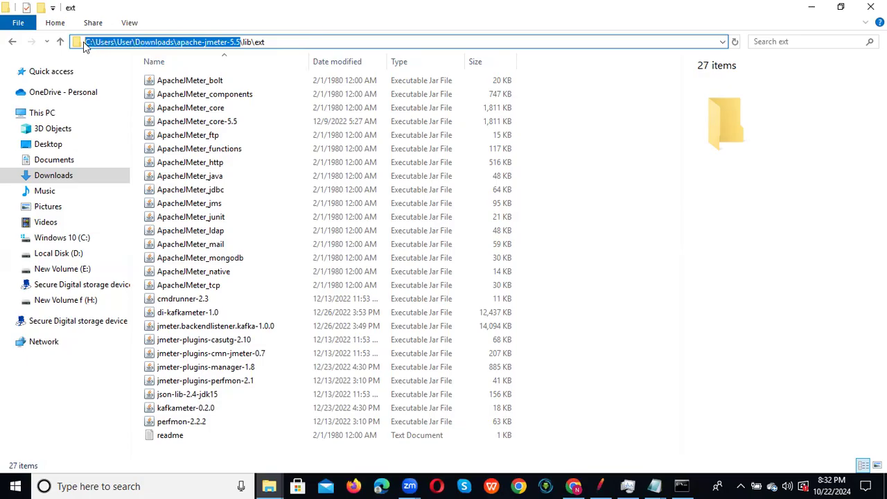
- Replace the old Command Prompt session with a new one and switch it to the C: drive
{"action": "key", "text": "alt+Tab"}
{"action": "key", "text": "alt+Tab"}
{"action": "key", "text": "Tab"}
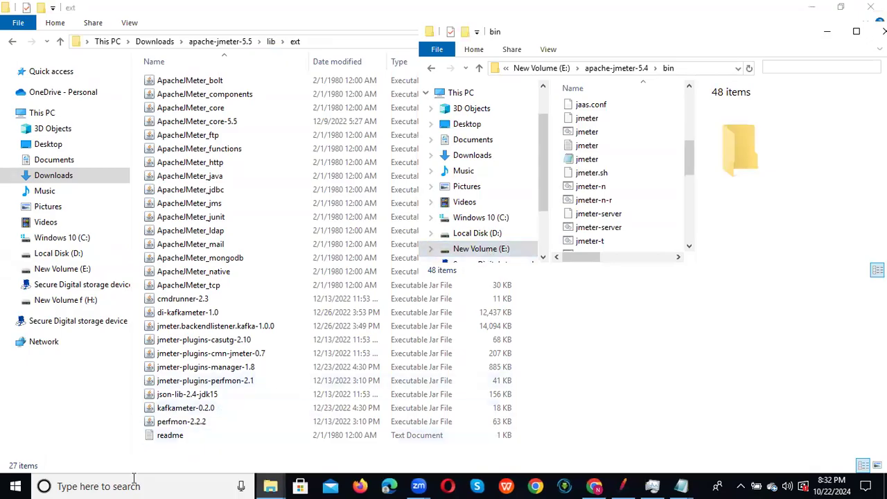
{"action": "left_click", "coordinate": [123, 484]}
{"action": "type", "text": "cm"}
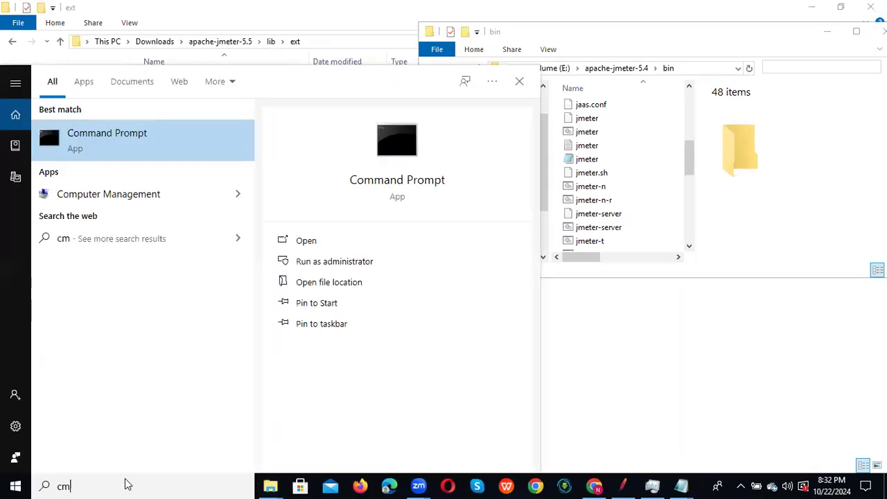
{"action": "type", "text": "d"}
{"action": "left_click", "coordinate": [185, 134]}
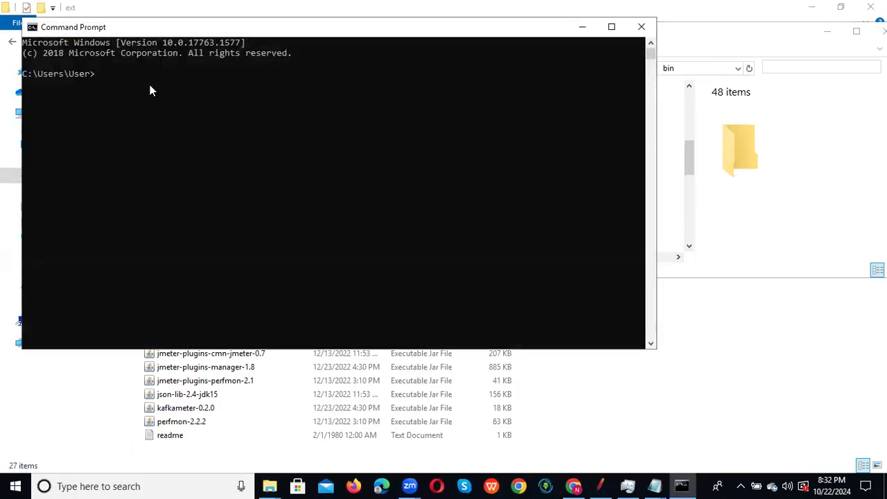
{"action": "type", "text": "C:"}
{"action": "key", "text": "Return"}
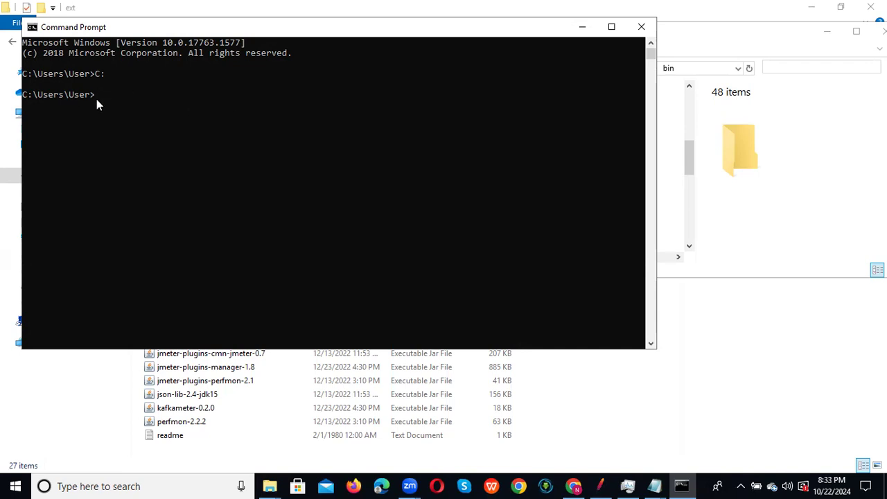
- Minimize Command Prompt and exit JMeter, saving the changes to the Petstore15102024.jmx test plan
{"action": "left_click", "coordinate": [583, 29]}
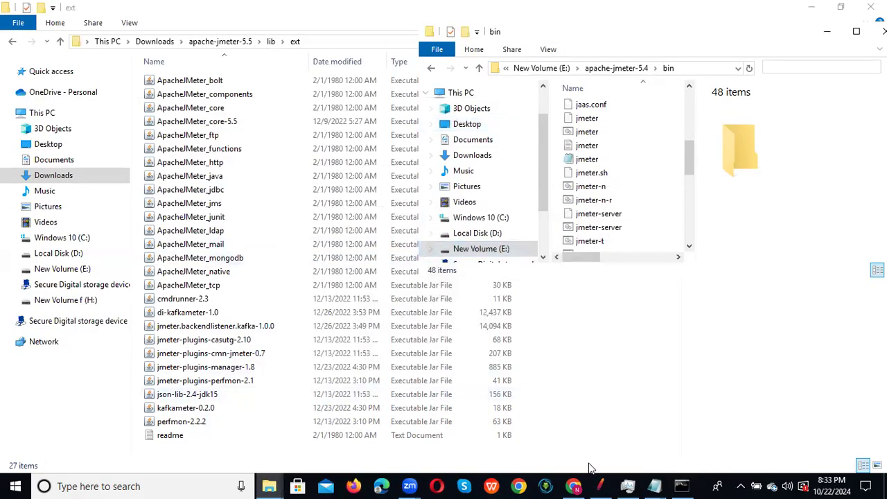
{"action": "left_click", "coordinate": [602, 486]}
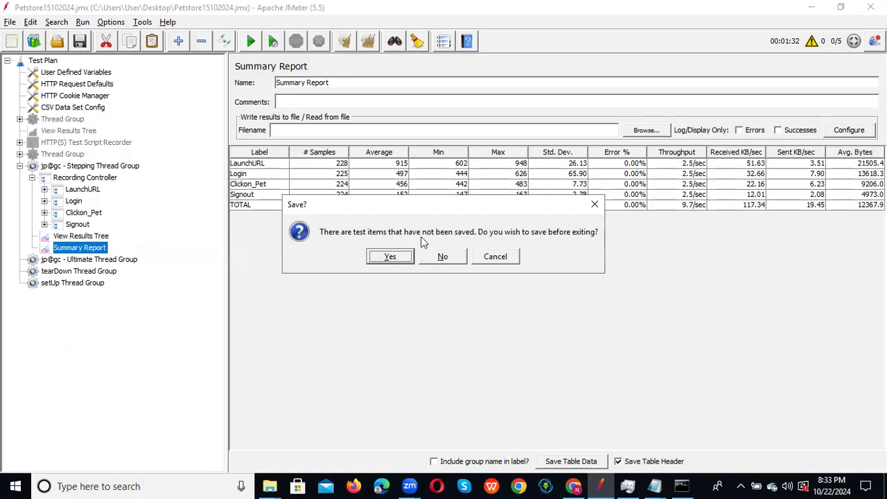
{"action": "left_click", "coordinate": [390, 257]}
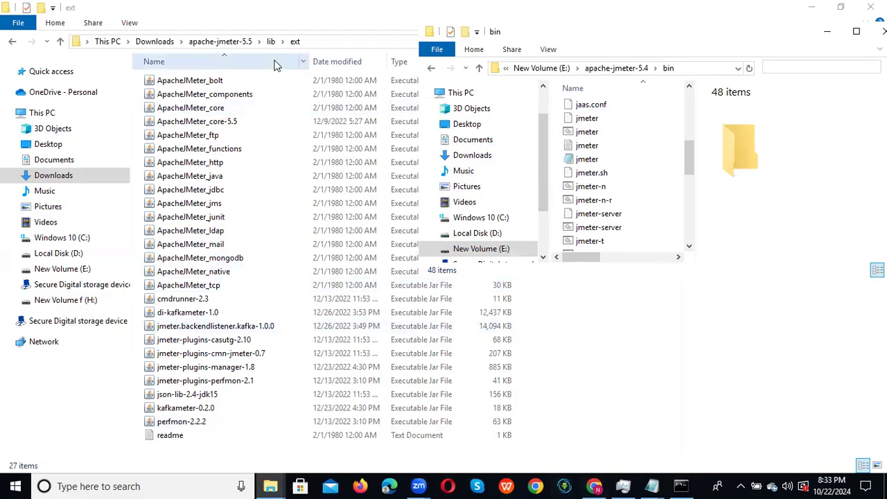
- Browse to the bin folder of apache-jmeter-5.5 in Downloads and launch the ApacheJMeter executable jar from it
{"action": "left_click", "coordinate": [271, 485]}
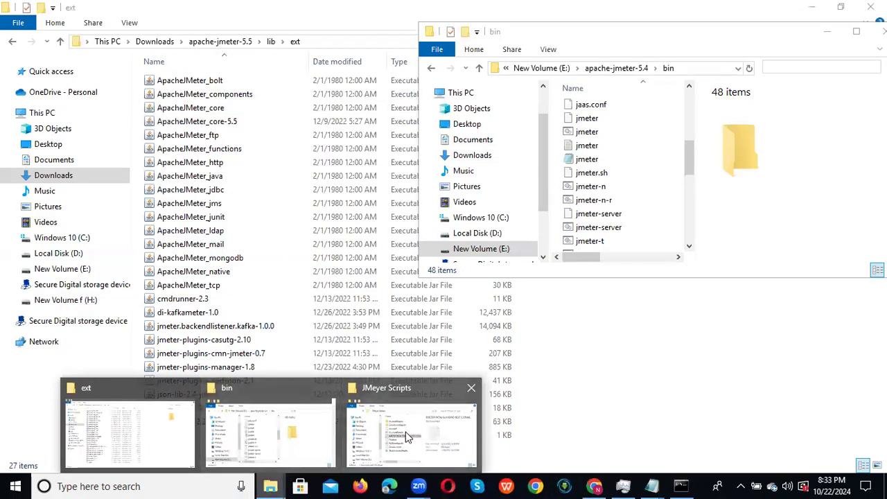
{"action": "left_click", "coordinate": [278, 423]}
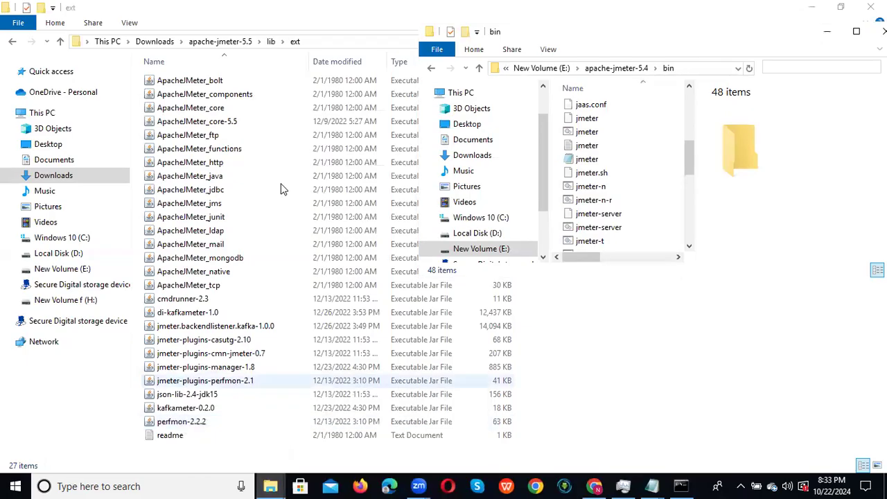
{"action": "left_click", "coordinate": [233, 42]}
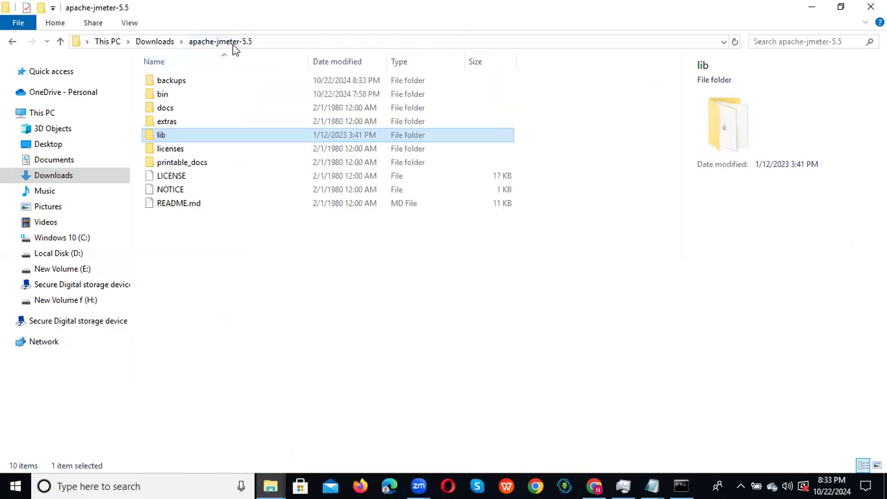
{"action": "left_click", "coordinate": [192, 98]}
{"action": "double_click", "coordinate": [193, 98]}
{"action": "double_click", "coordinate": [444, 113]}
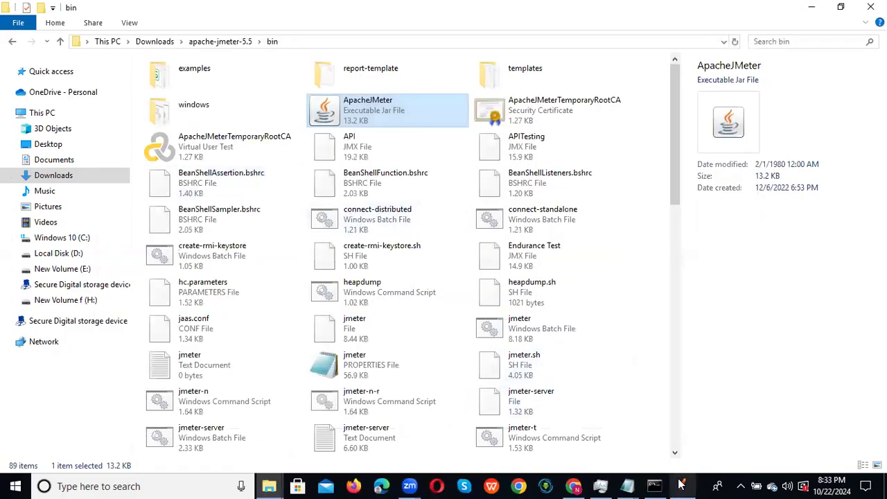
- Bring up the new JMeter window and reopen the recent test plan Petstore15102024.jmx
{"action": "left_click", "coordinate": [683, 486]}
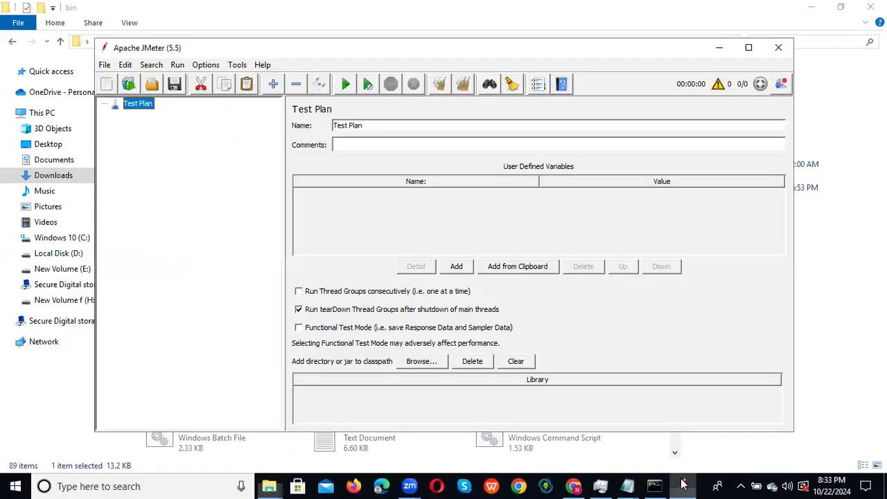
{"action": "left_click", "coordinate": [104, 64]}
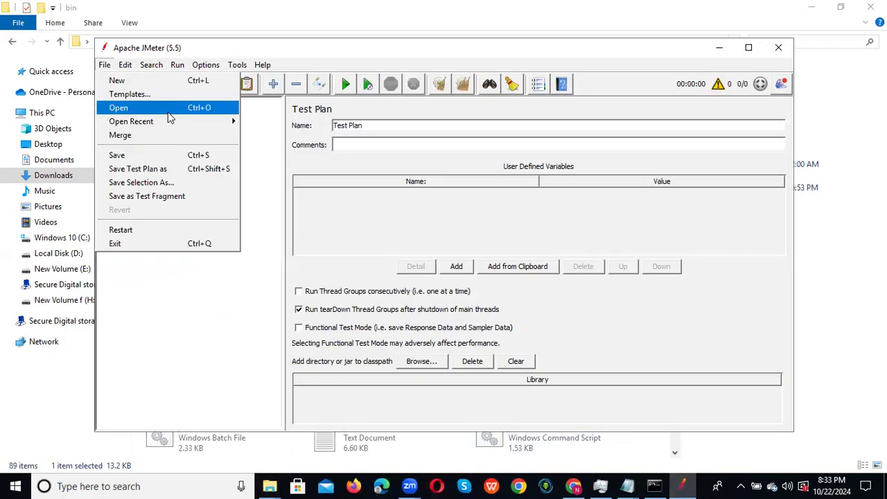
{"action": "mouse_move", "coordinate": [229, 122]}
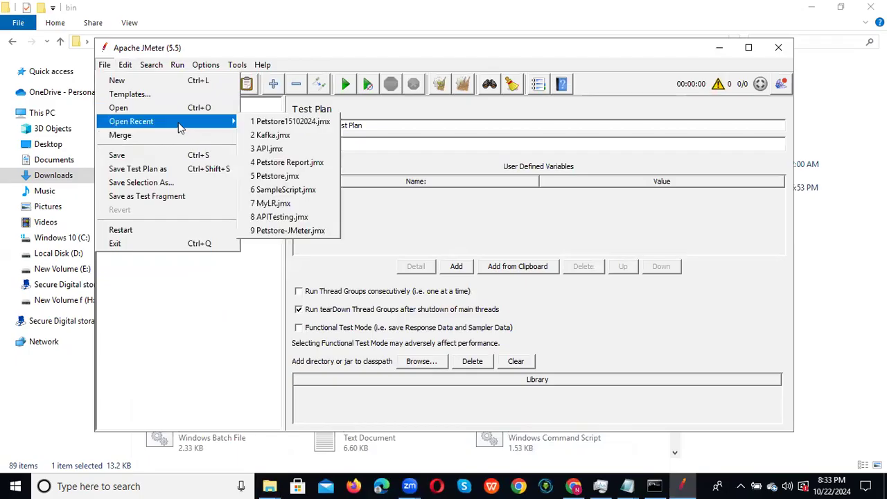
{"action": "left_click", "coordinate": [315, 125]}
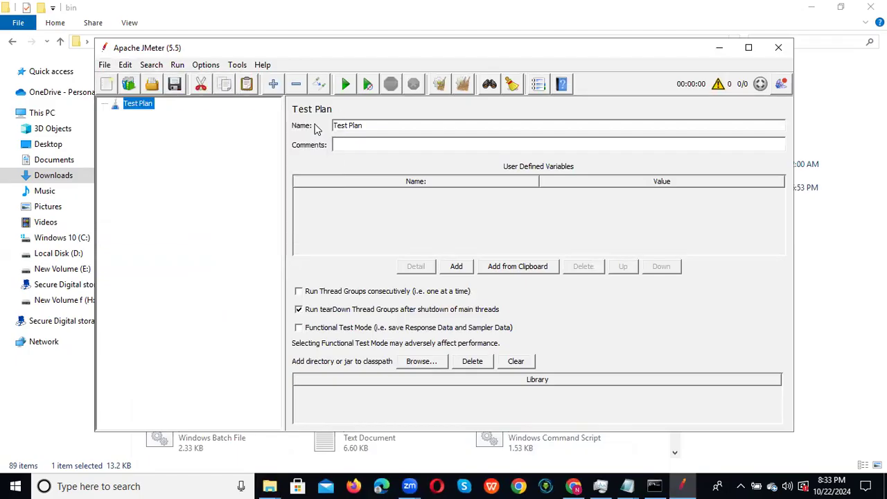